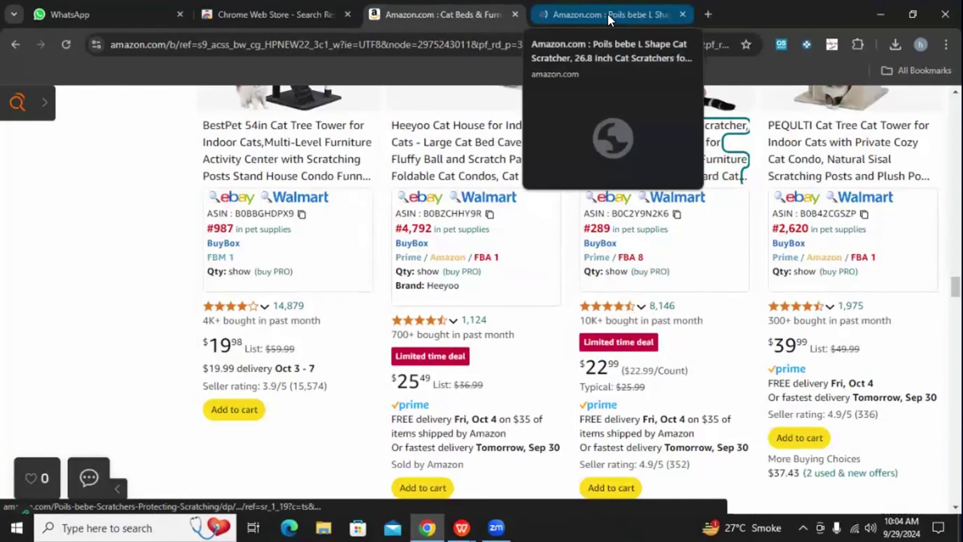
Open the Poils bebe L Shape Cat Scratcher product page and examine its seller data, price, specifications and item description
{"action": "left_click", "coordinate": [608, 14]}
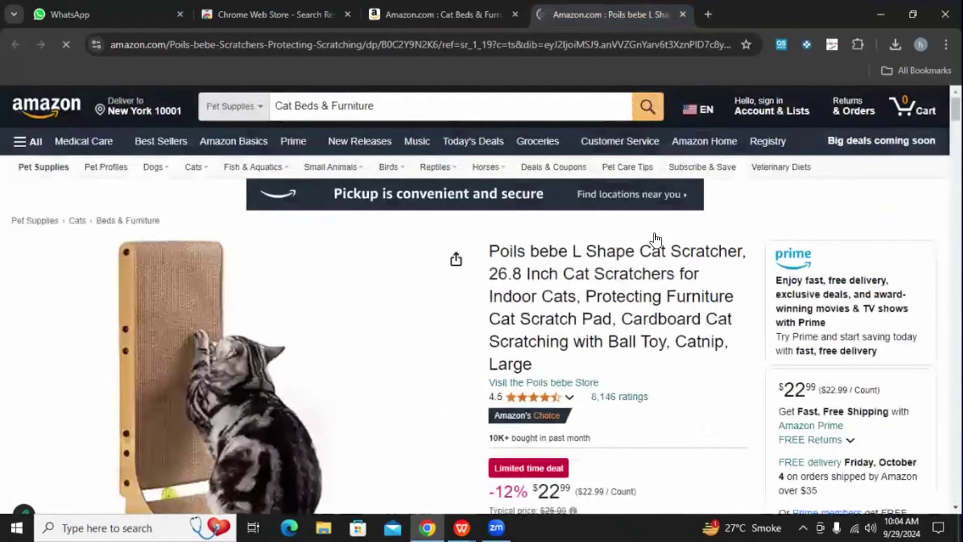
{"action": "scroll", "coordinate": [599, 227], "scroll_direction": "down", "scroll_amount": 5}
{"action": "scroll", "coordinate": [589, 248], "scroll_direction": "up", "scroll_amount": 5}
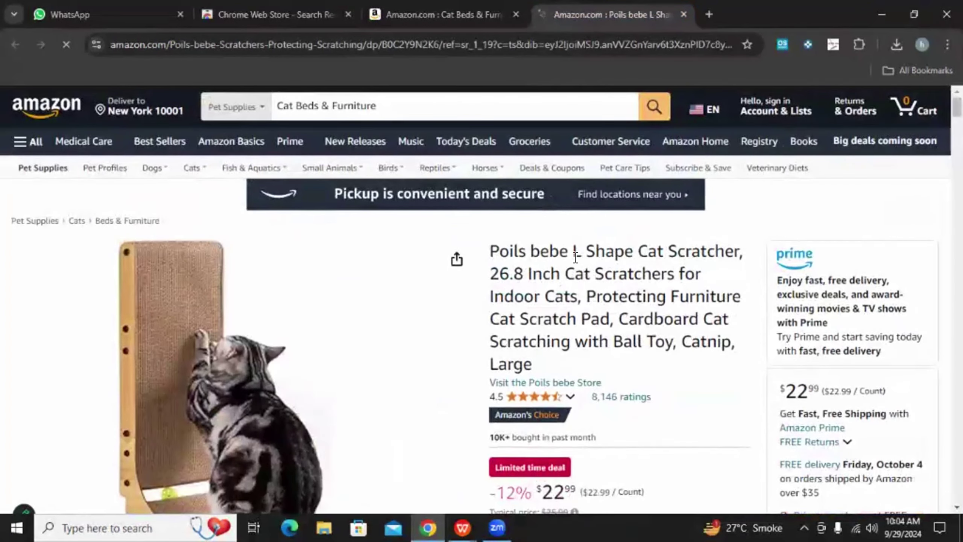
{"action": "scroll", "coordinate": [530, 304], "scroll_direction": "down", "scroll_amount": 4}
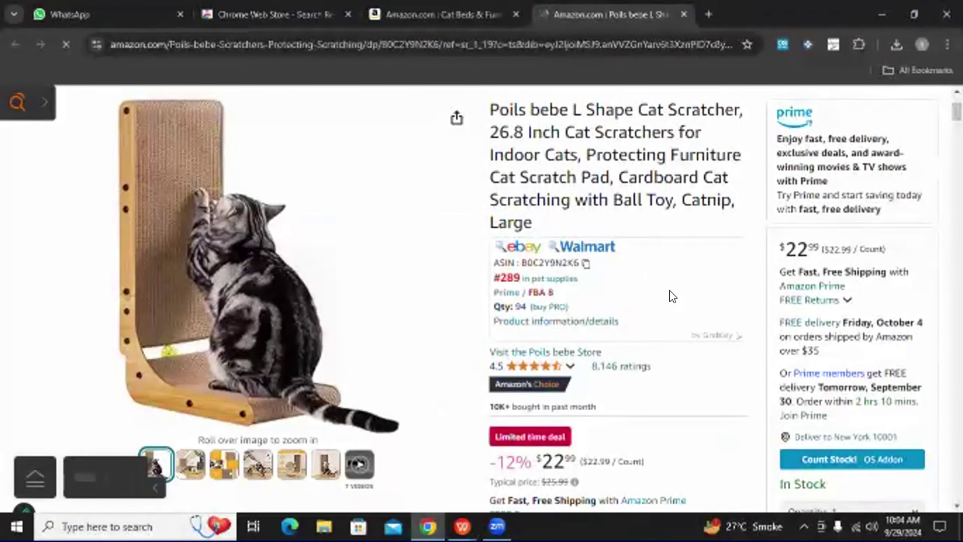
{"action": "scroll", "coordinate": [541, 168], "scroll_direction": "down", "scroll_amount": 3}
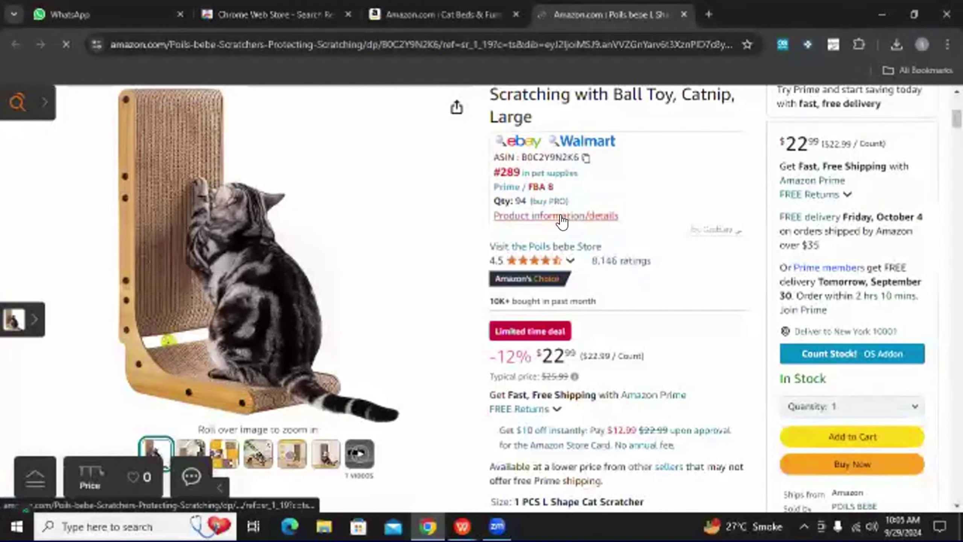
{"action": "scroll", "coordinate": [561, 221], "scroll_direction": "down", "scroll_amount": 2}
{"action": "scroll", "coordinate": [546, 327], "scroll_direction": "up", "scroll_amount": 3}
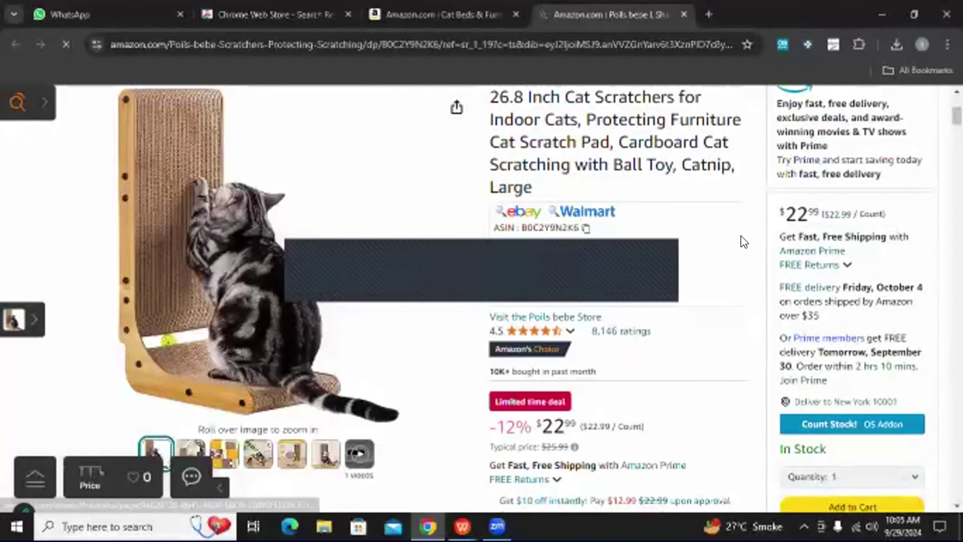
{"action": "scroll", "coordinate": [622, 304], "scroll_direction": "down", "scroll_amount": 3}
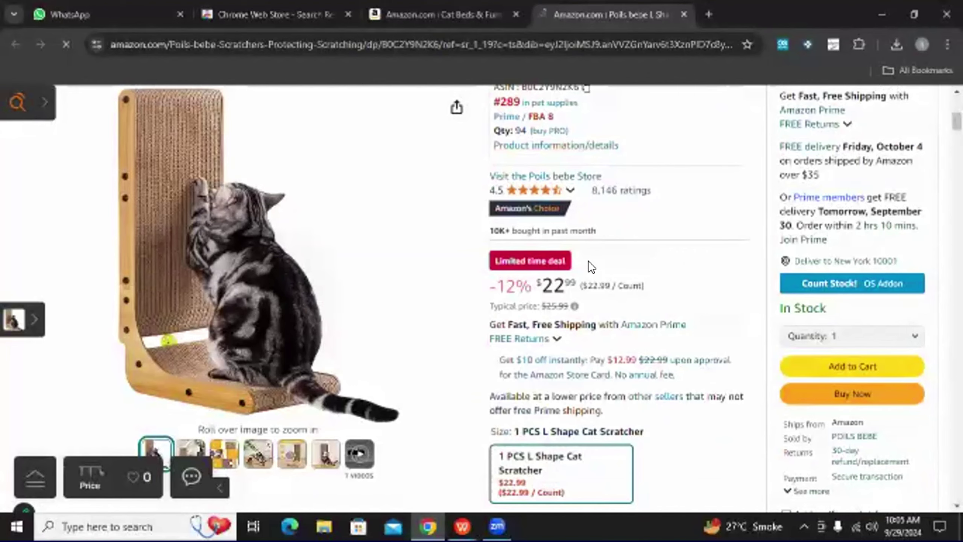
{"action": "scroll", "coordinate": [589, 262], "scroll_direction": "down", "scroll_amount": 7}
{"action": "scroll", "coordinate": [607, 288], "scroll_direction": "down", "scroll_amount": 5}
{"action": "scroll", "coordinate": [567, 300], "scroll_direction": "up", "scroll_amount": 15}
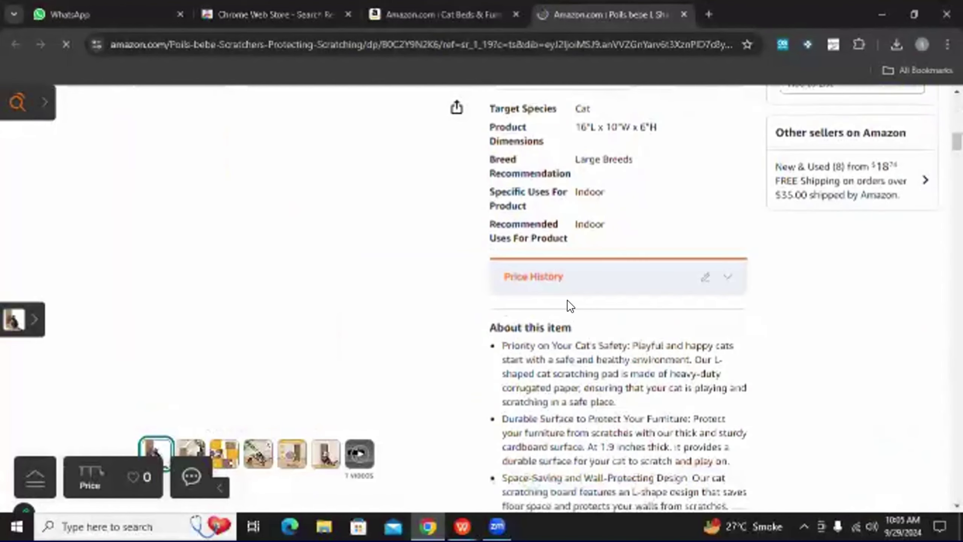
{"action": "scroll", "coordinate": [612, 176], "scroll_direction": "down", "scroll_amount": 7}
{"action": "scroll", "coordinate": [612, 176], "scroll_direction": "down", "scroll_amount": 10}
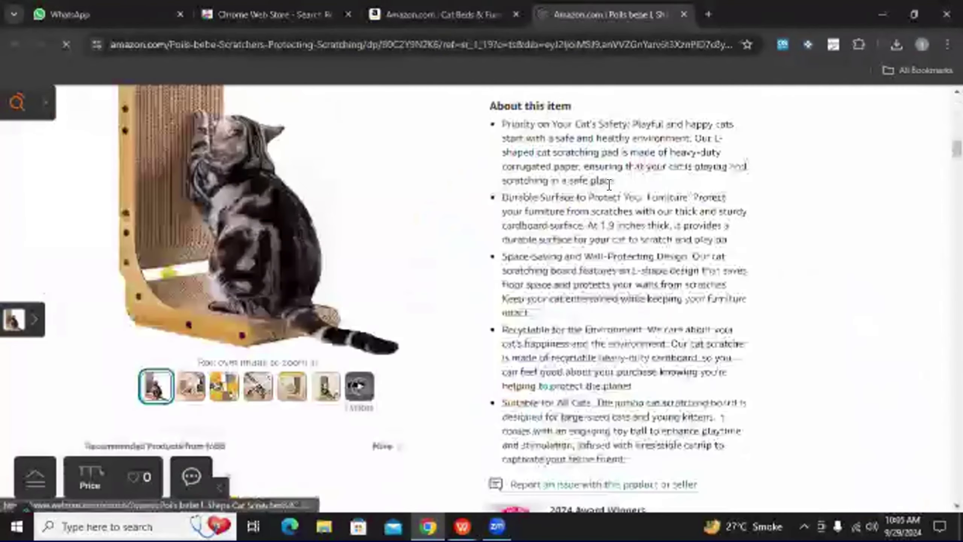
{"action": "scroll", "coordinate": [618, 198], "scroll_direction": "up", "scroll_amount": 15}
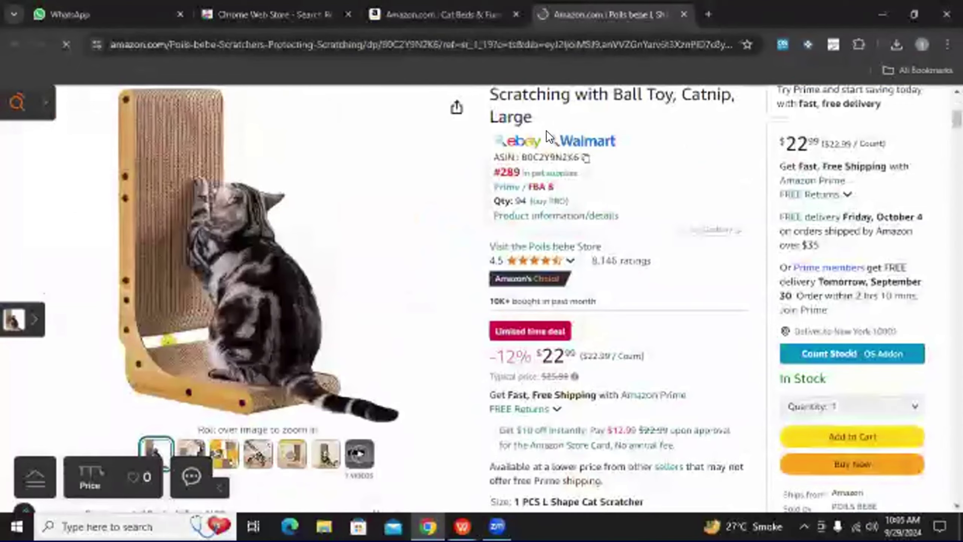
{"action": "scroll", "coordinate": [636, 164], "scroll_direction": "up", "scroll_amount": 6}
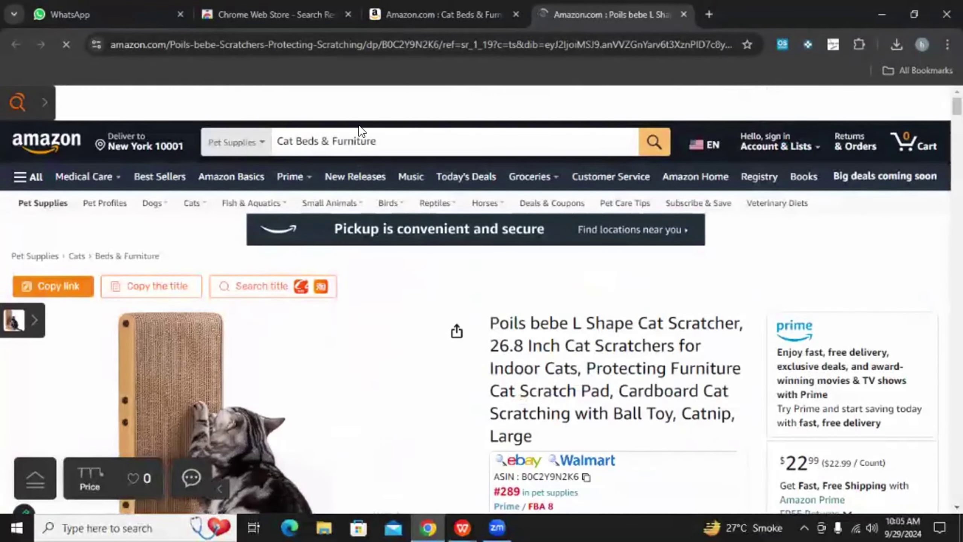
{"action": "scroll", "coordinate": [540, 185], "scroll_direction": "down", "scroll_amount": 6}
{"action": "scroll", "coordinate": [546, 182], "scroll_direction": "down", "scroll_amount": 10}
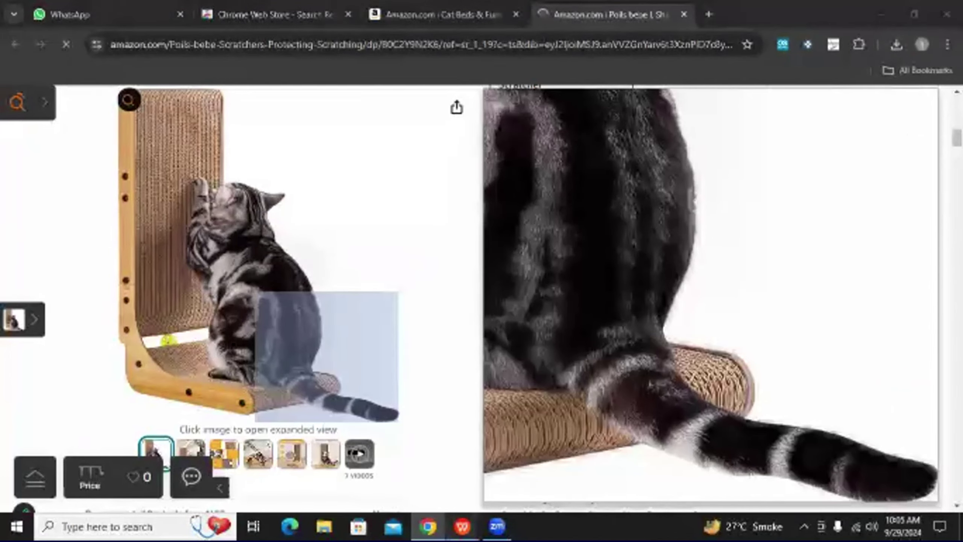
Switch to PRODUCT DETAIL SHEET.xlsx in WPS Office and fill the header cells A1 to I1 with yellow
{"action": "mouse_move", "coordinate": [462, 525]}
{"action": "left_click", "coordinate": [542, 470]}
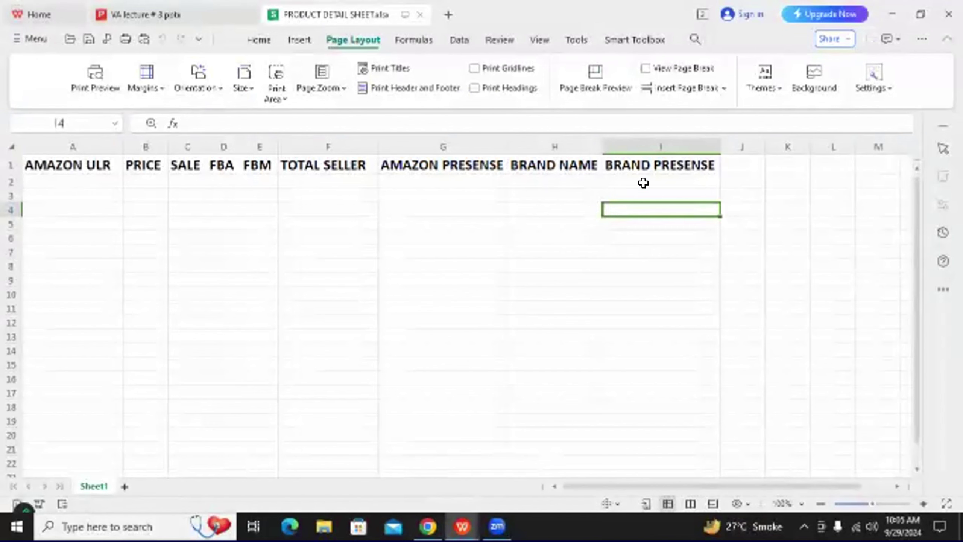
{"action": "left_click", "coordinate": [84, 162]}
{"action": "left_click_drag", "start_coordinate": [84, 162], "coordinate": [692, 165]}
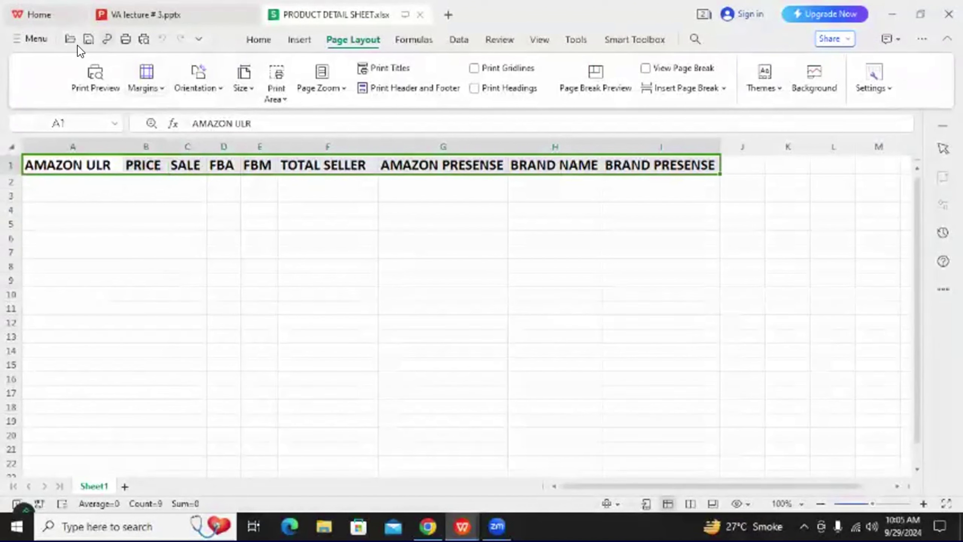
{"action": "left_click", "coordinate": [259, 40]}
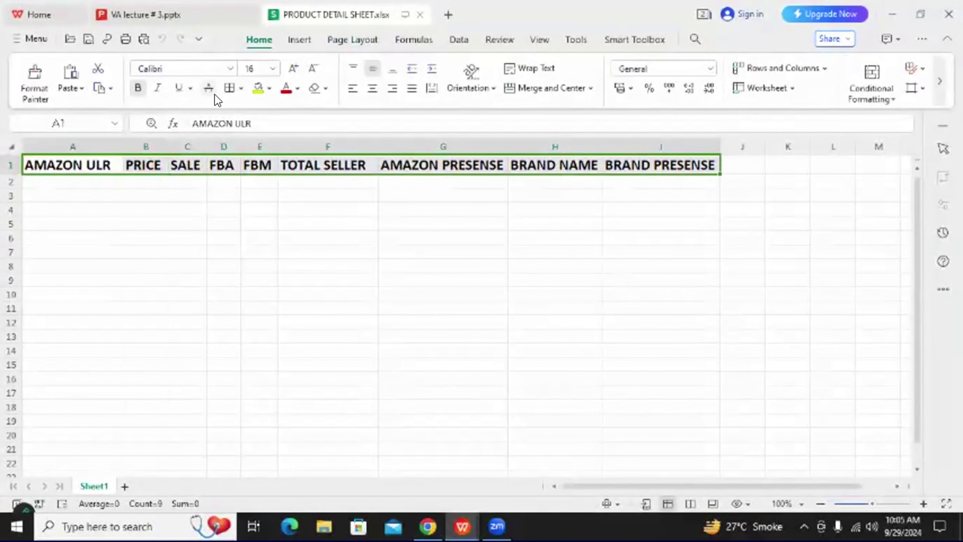
{"action": "left_click", "coordinate": [261, 89]}
{"action": "left_click", "coordinate": [179, 232]}
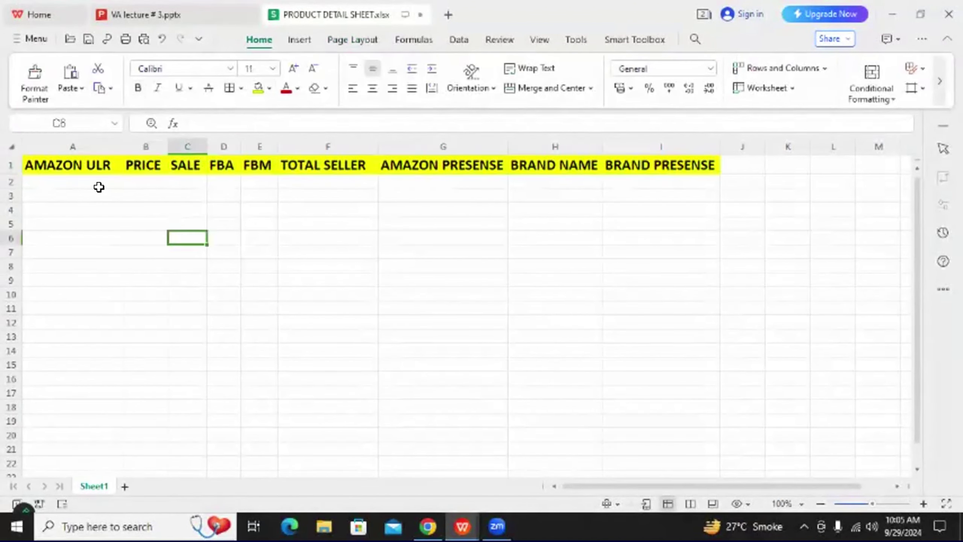
Review the header cells one by one from AMAZON ULR through AMAZON PRESENSE
{"action": "left_click", "coordinate": [92, 166]}
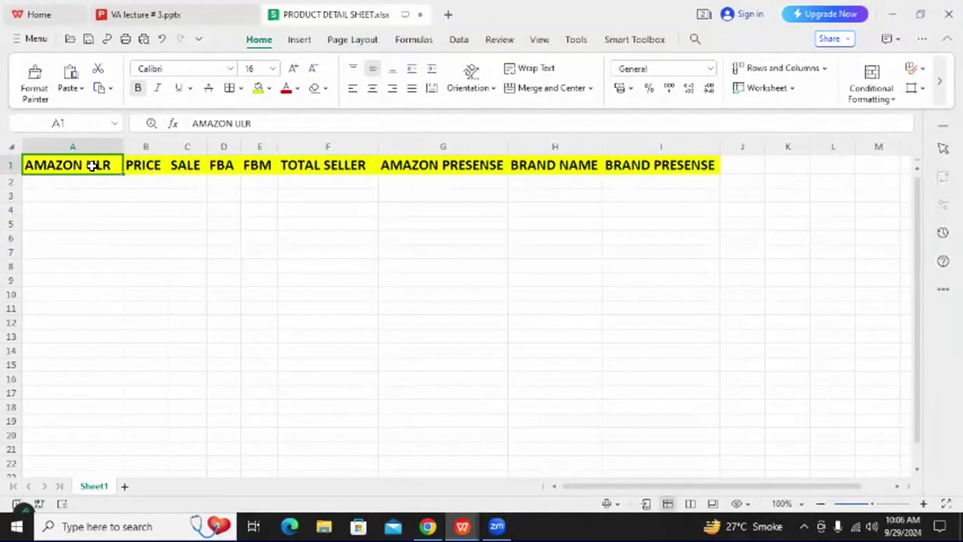
{"action": "left_click", "coordinate": [140, 170]}
{"action": "left_click", "coordinate": [189, 168]}
{"action": "left_click", "coordinate": [228, 166]}
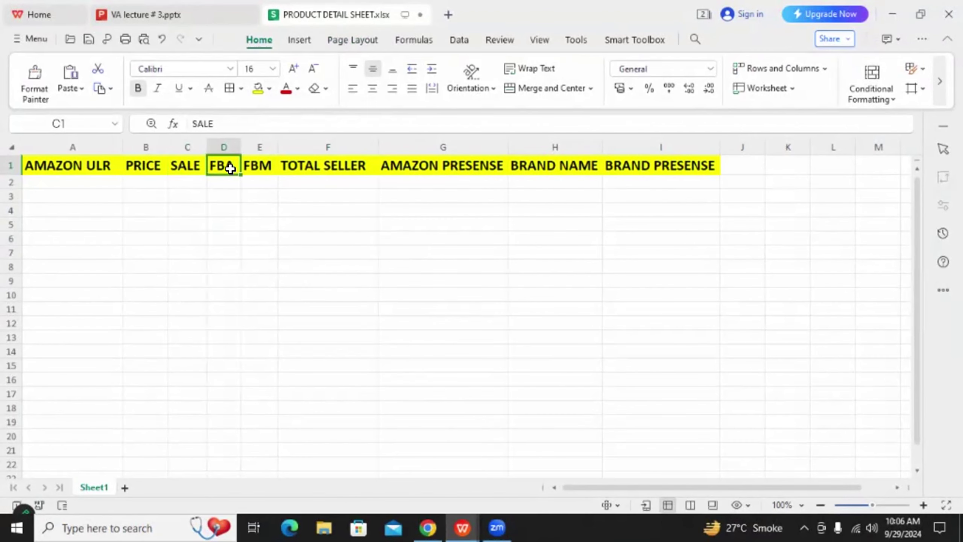
{"action": "left_click", "coordinate": [264, 165]}
{"action": "left_click", "coordinate": [341, 167]}
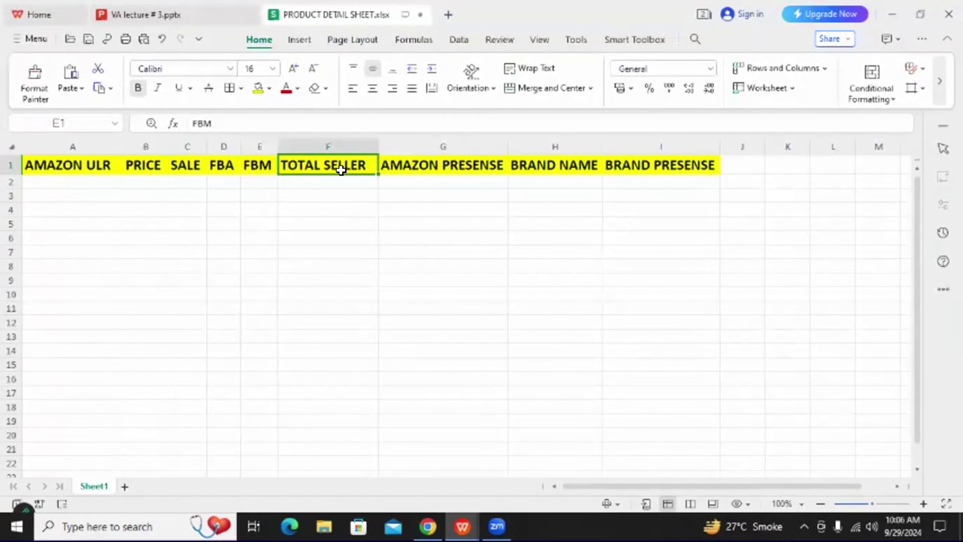
{"action": "left_click", "coordinate": [434, 171]}
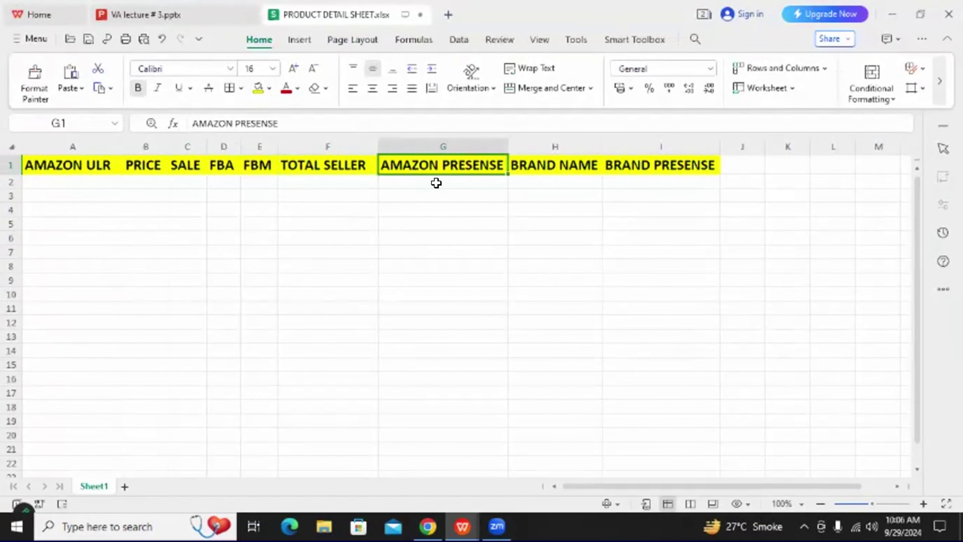
Enter "yes" under AMAZON PRESENSE and "no" under BRAND PRESENSE in row 2 as sample answers
{"action": "left_click", "coordinate": [436, 182]}
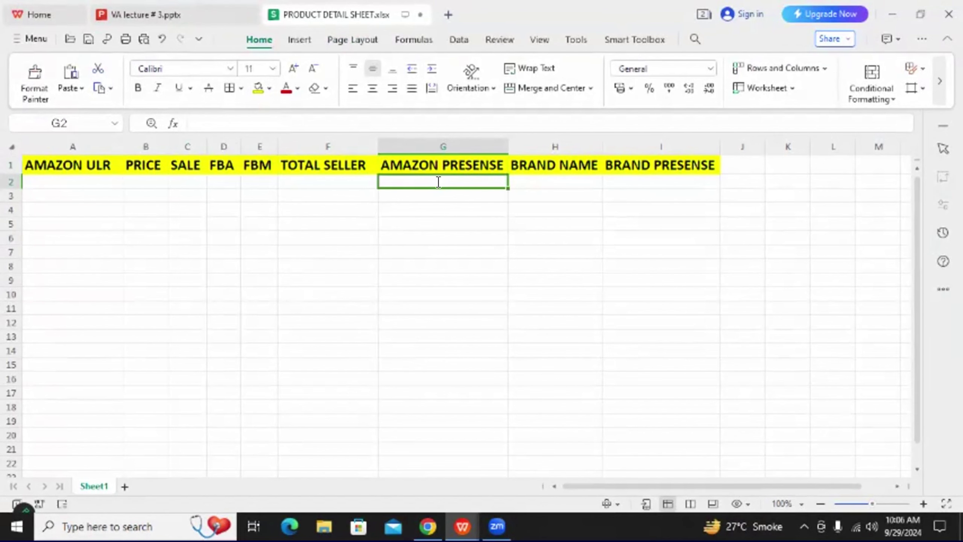
{"action": "type", "text": "yes"}
{"action": "left_click", "coordinate": [562, 182]}
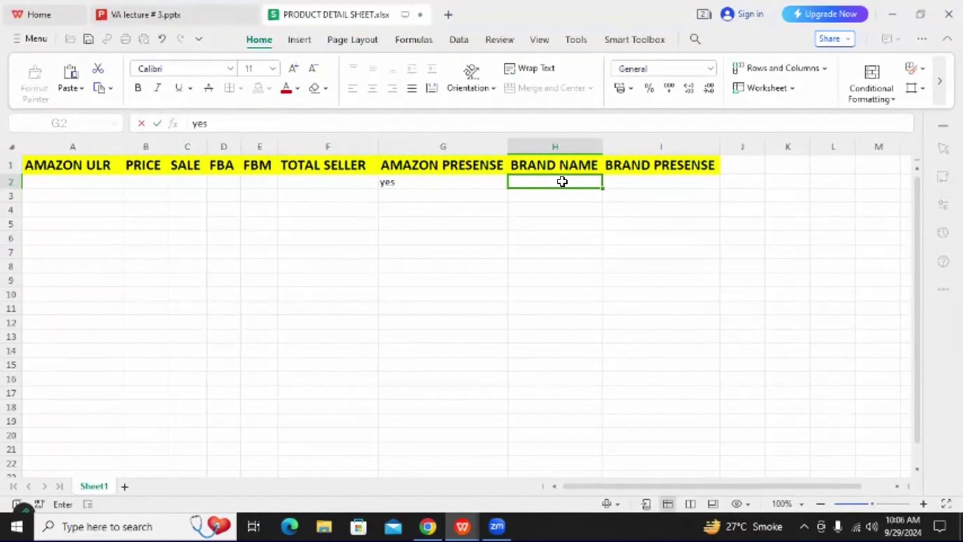
{"action": "double_click", "coordinate": [634, 180]}
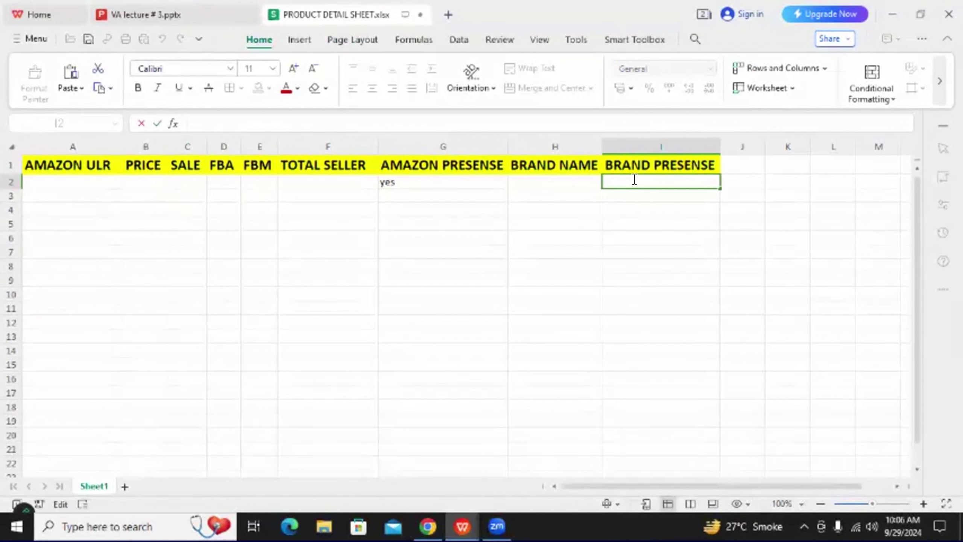
{"action": "type", "text": "no"}
{"action": "left_click", "coordinate": [630, 206]}
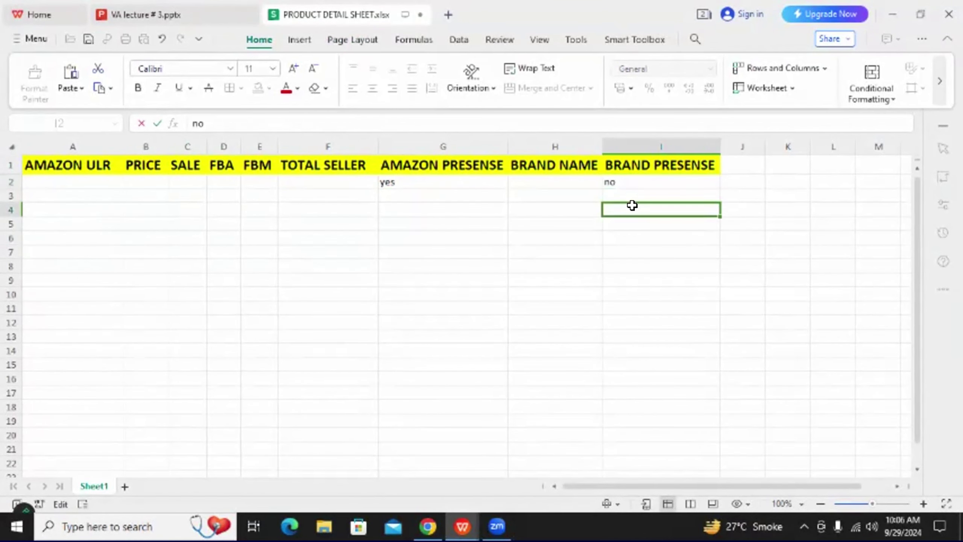
Clear the sample answers from the AMAZON PRESENSE and BRAND PRESENSE cells in row 2
{"action": "left_click", "coordinate": [424, 181]}
{"action": "key", "text": "Delete"}
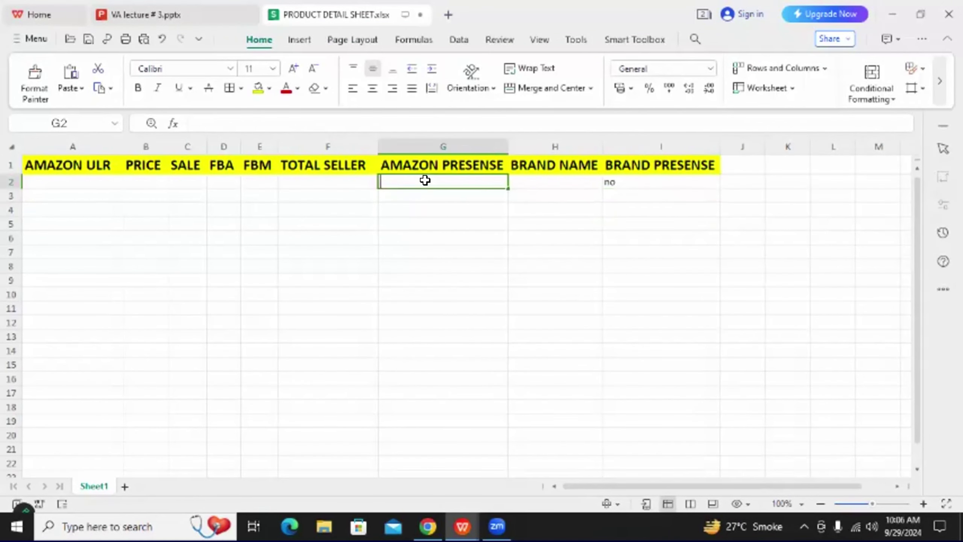
{"action": "double_click", "coordinate": [609, 180]}
{"action": "key", "text": "BackSpace"}
{"action": "key", "text": "BackSpace"}
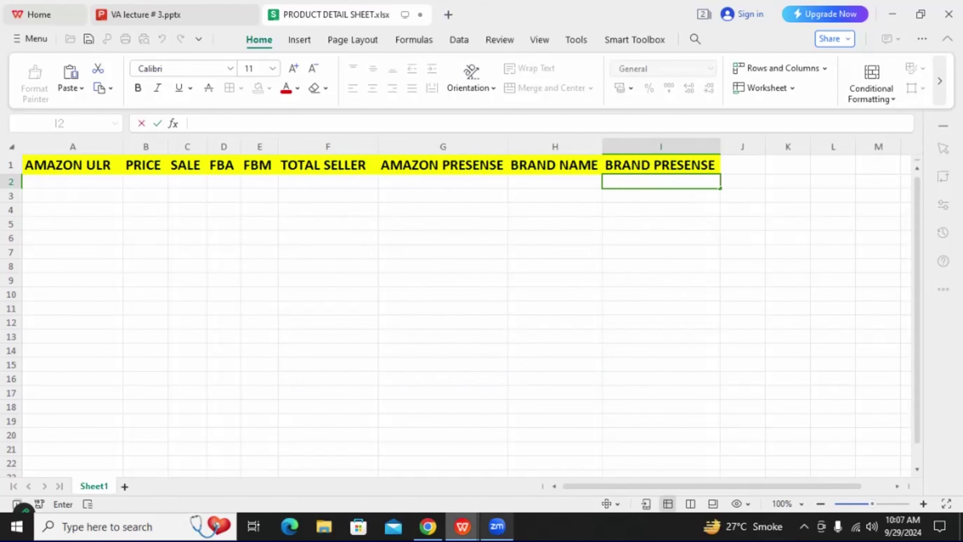
Switch to Chrome and copy the full web address of the cat scratcher product page
{"action": "left_click", "coordinate": [428, 527]}
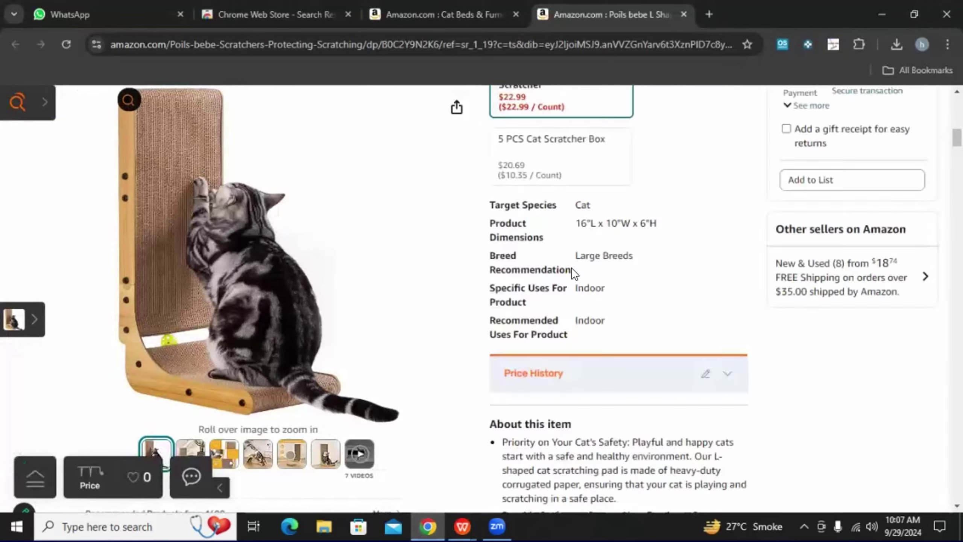
{"action": "scroll", "coordinate": [704, 342], "scroll_direction": "up", "scroll_amount": 10}
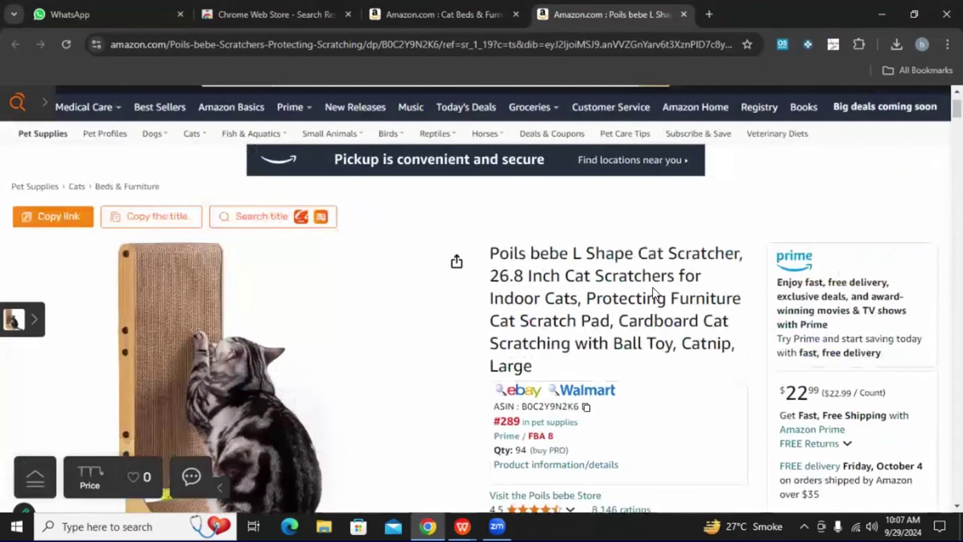
{"action": "scroll", "coordinate": [637, 297], "scroll_direction": "down", "scroll_amount": 5}
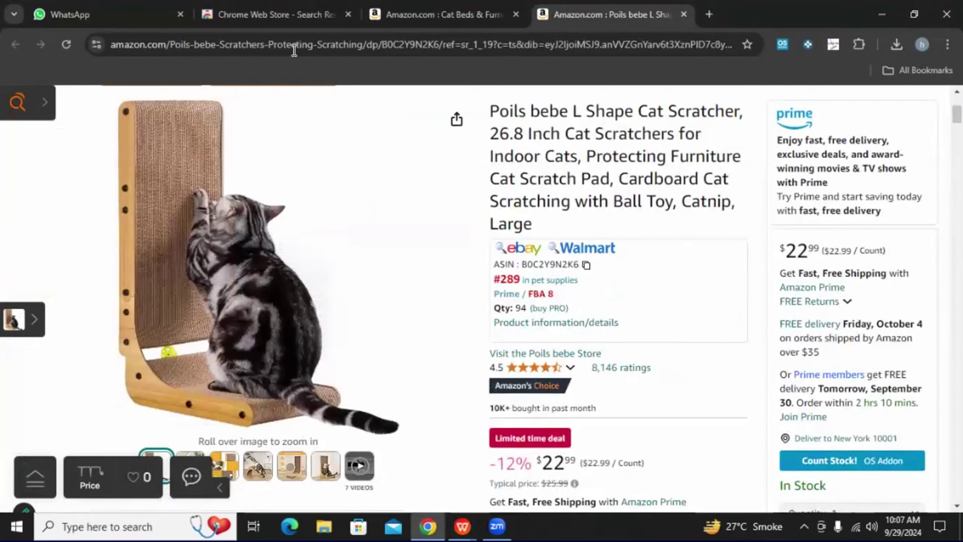
{"action": "left_click", "coordinate": [295, 45]}
{"action": "right_click", "coordinate": [294, 44]}
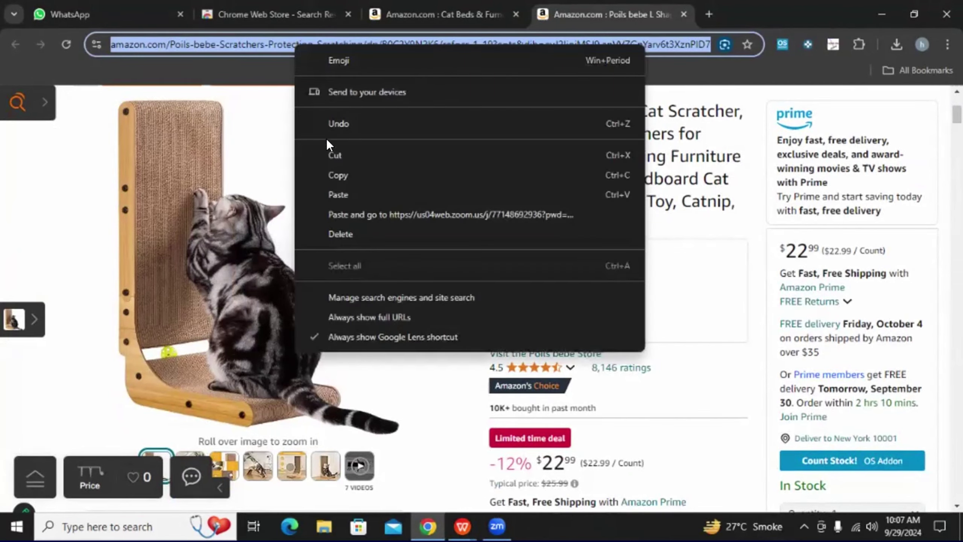
{"action": "left_click", "coordinate": [341, 171]}
Return to the WPS spreadsheet and paste the copied product link into cell A2 under AMAZON ULR
{"action": "left_click", "coordinate": [444, 467]}
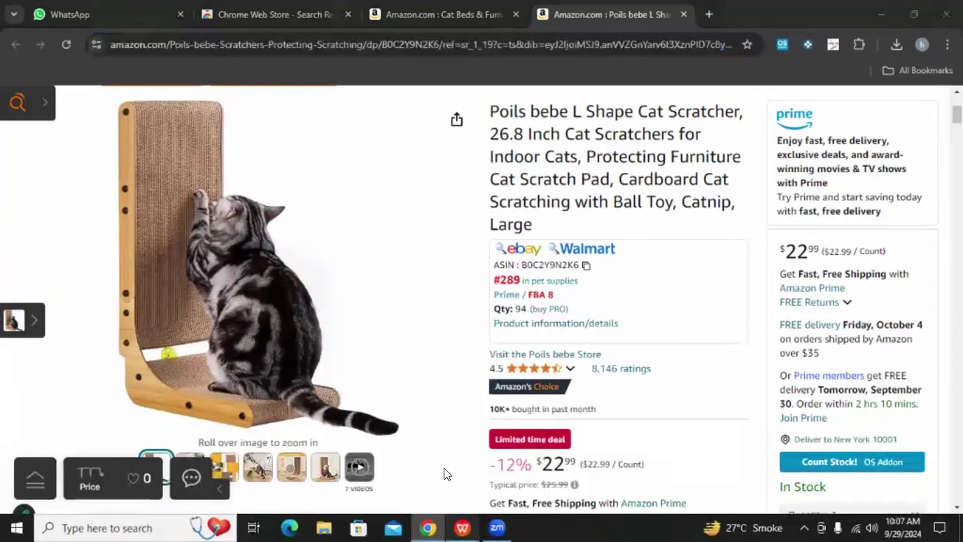
{"action": "mouse_move", "coordinate": [463, 528]}
{"action": "left_click", "coordinate": [497, 490]}
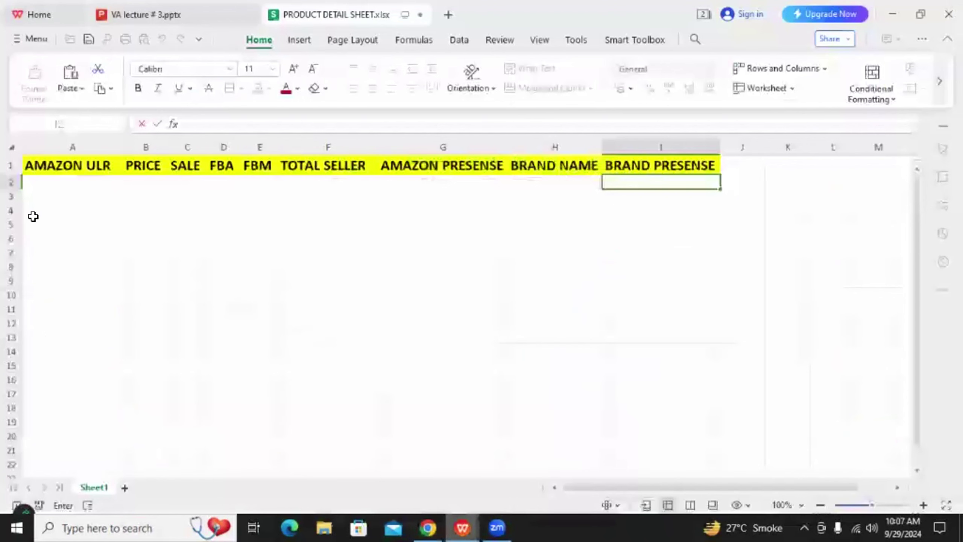
{"action": "left_click", "coordinate": [60, 181]}
{"action": "right_click", "coordinate": [60, 182]}
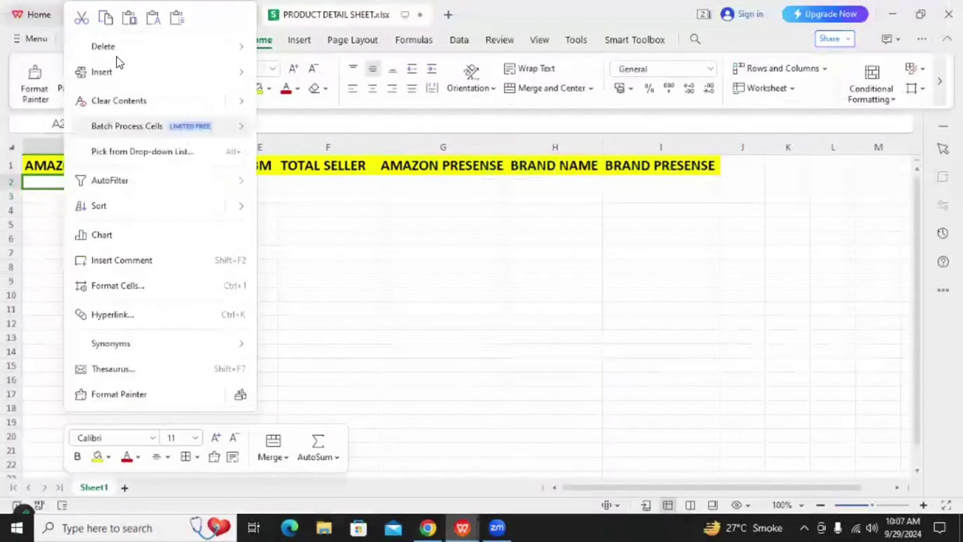
{"action": "left_click", "coordinate": [125, 23]}
{"action": "left_click", "coordinate": [145, 182]}
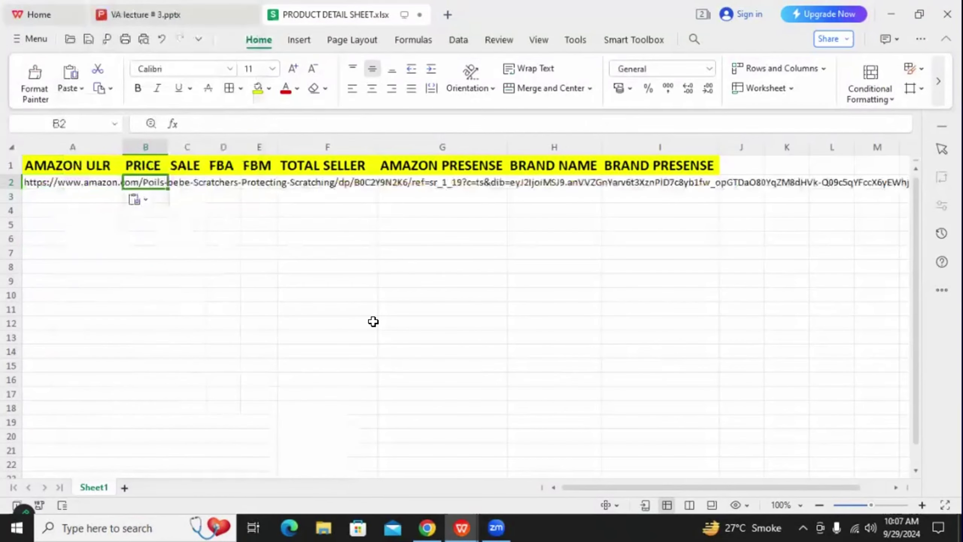
Check the cat scratcher's price on the Chrome product page and enter 23 under PRICE in row 2 of the WPS spreadsheet
{"action": "left_click", "coordinate": [427, 527]}
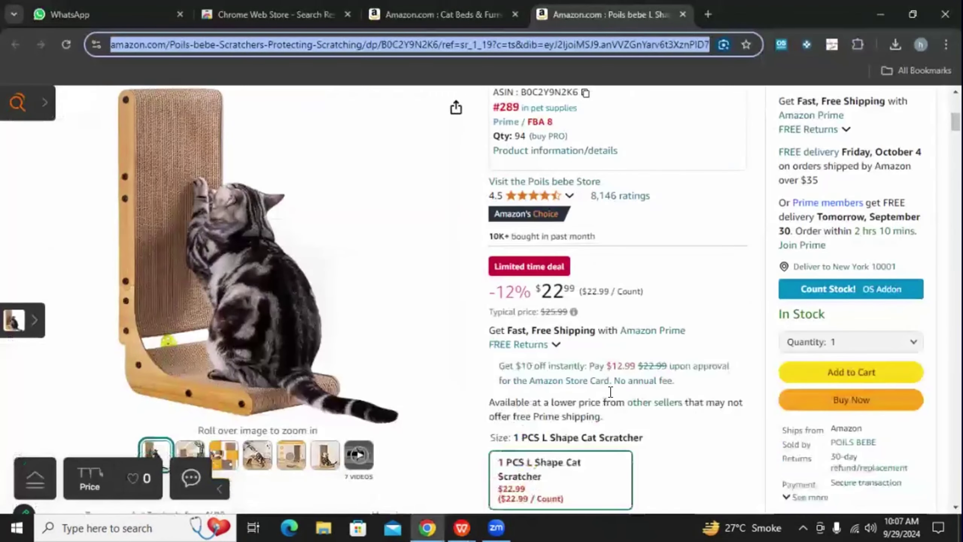
{"action": "scroll", "coordinate": [610, 392], "scroll_direction": "down", "scroll_amount": 1}
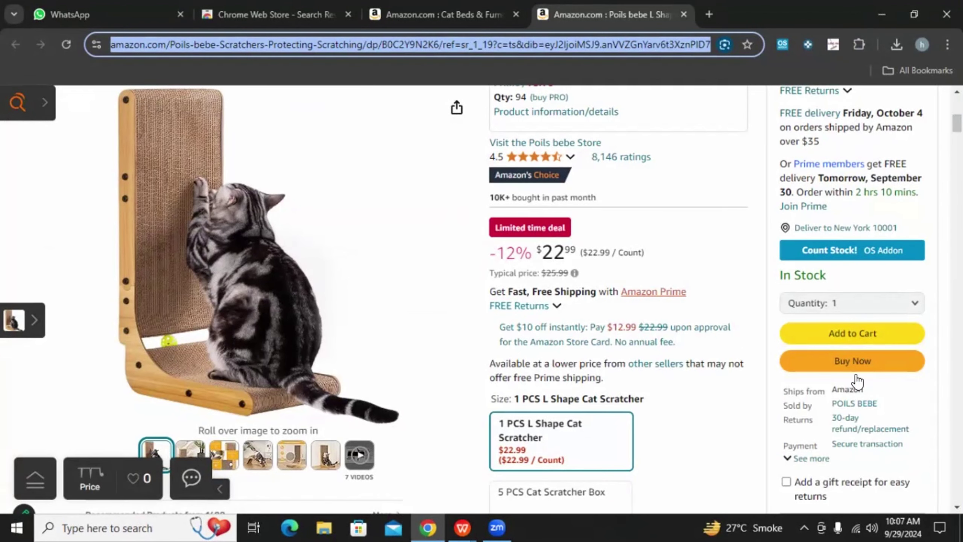
{"action": "left_click", "coordinate": [843, 410]}
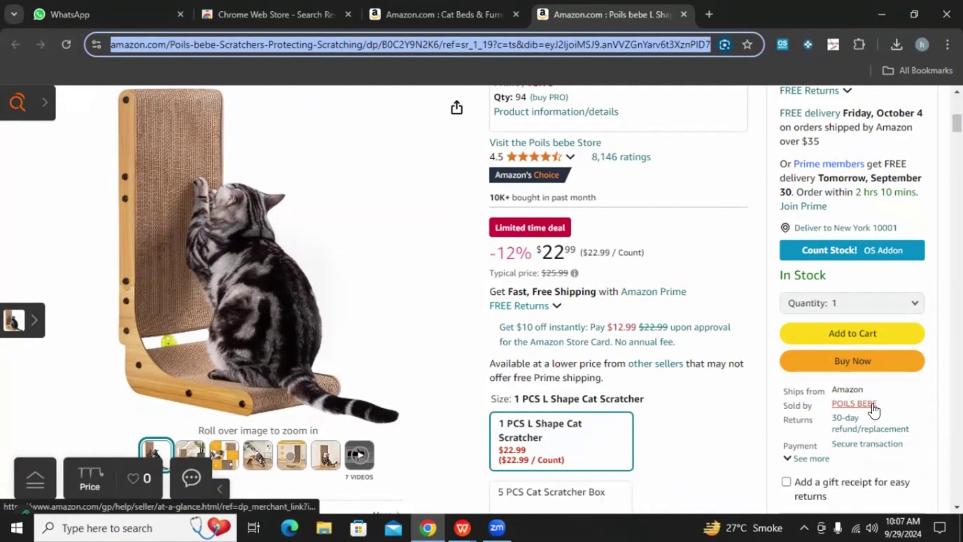
{"action": "mouse_move", "coordinate": [359, 455]}
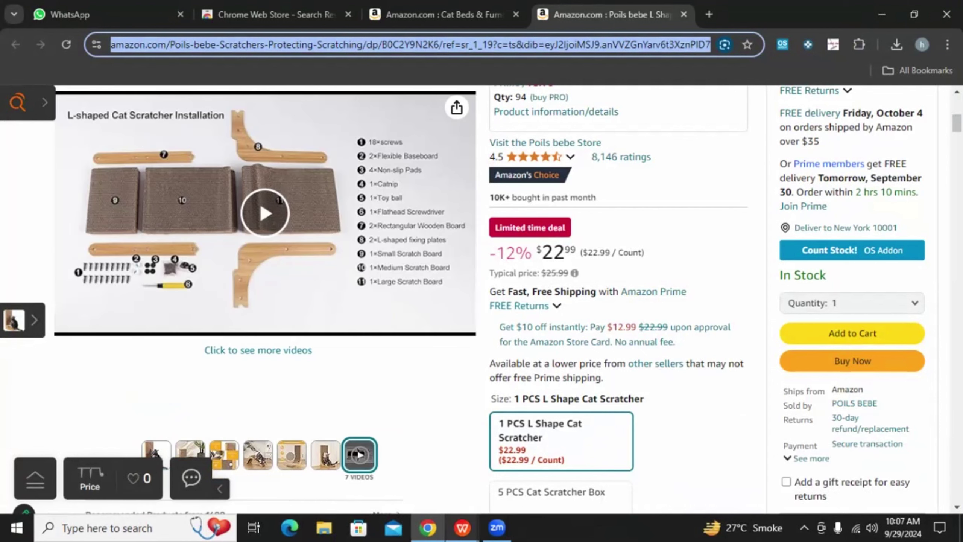
{"action": "left_click", "coordinate": [532, 476]}
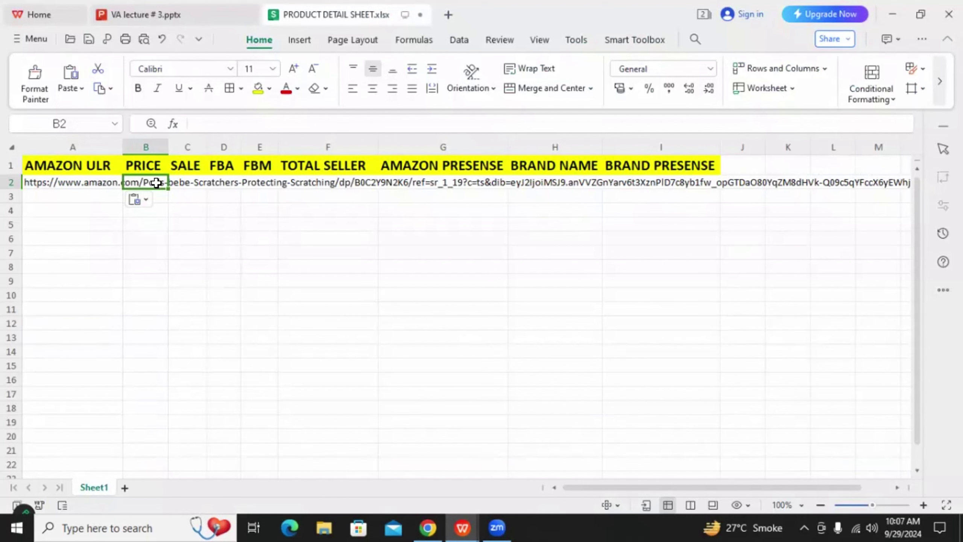
{"action": "type", "text": "23"}
{"action": "left_click", "coordinate": [175, 233]}
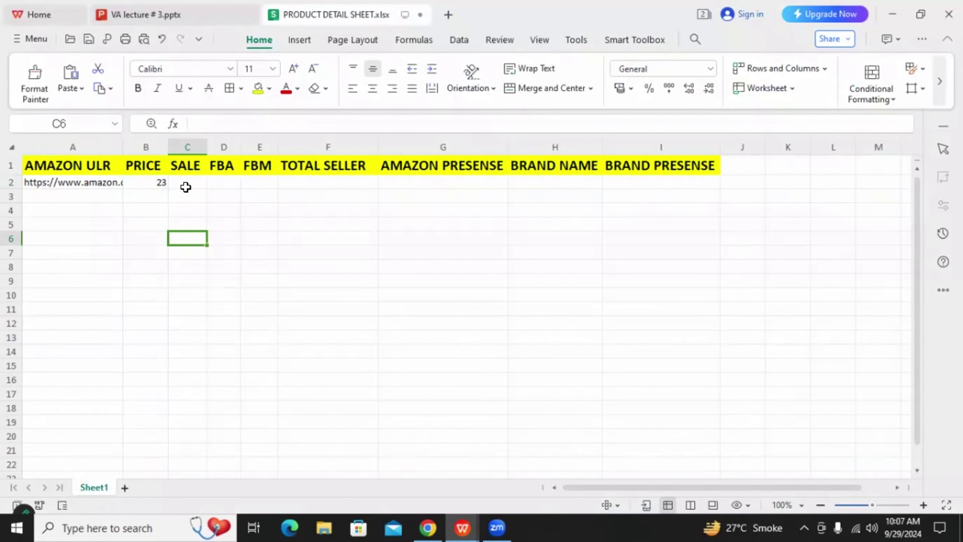
Check the past month's purchases on the Chrome product page and enter "10k+" under SALE in row 2 of the spreadsheet
{"action": "left_click", "coordinate": [188, 181]}
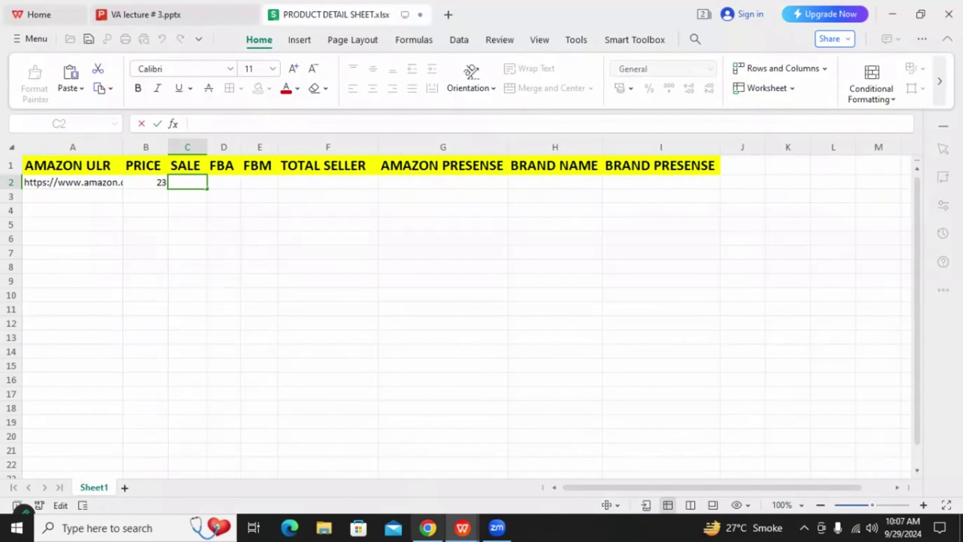
{"action": "left_click", "coordinate": [428, 527]}
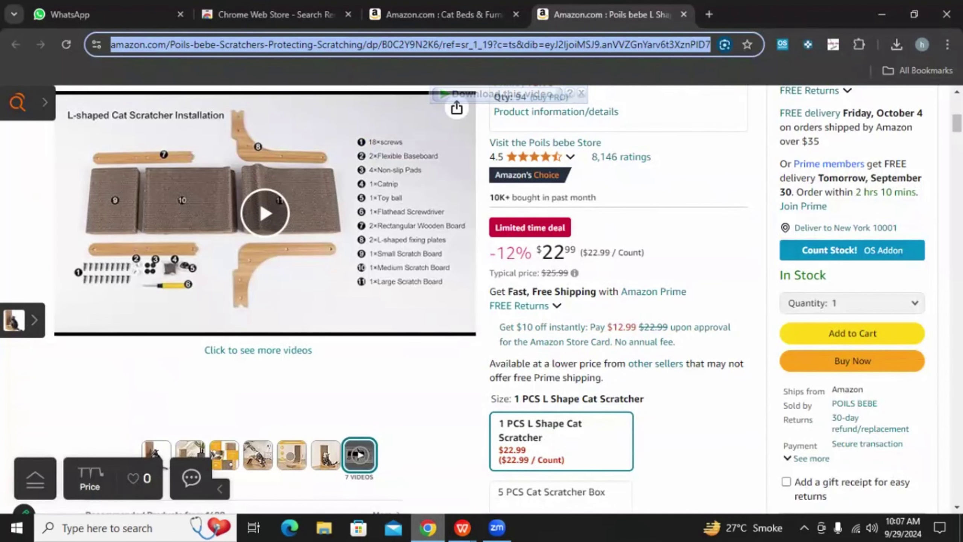
{"action": "left_click", "coordinate": [462, 528]}
{"action": "left_click", "coordinate": [503, 471]}
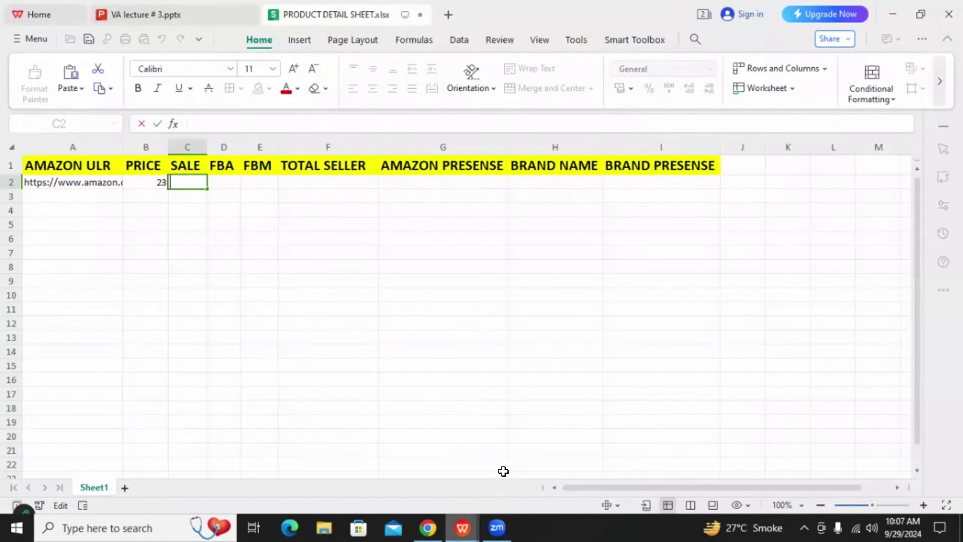
{"action": "type", "text": "1"}
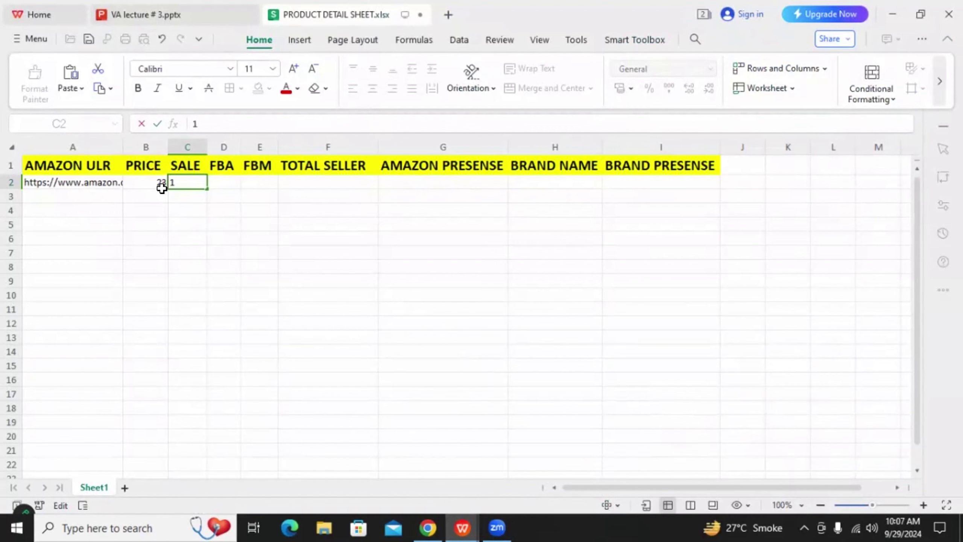
{"action": "type", "text": "0k"}
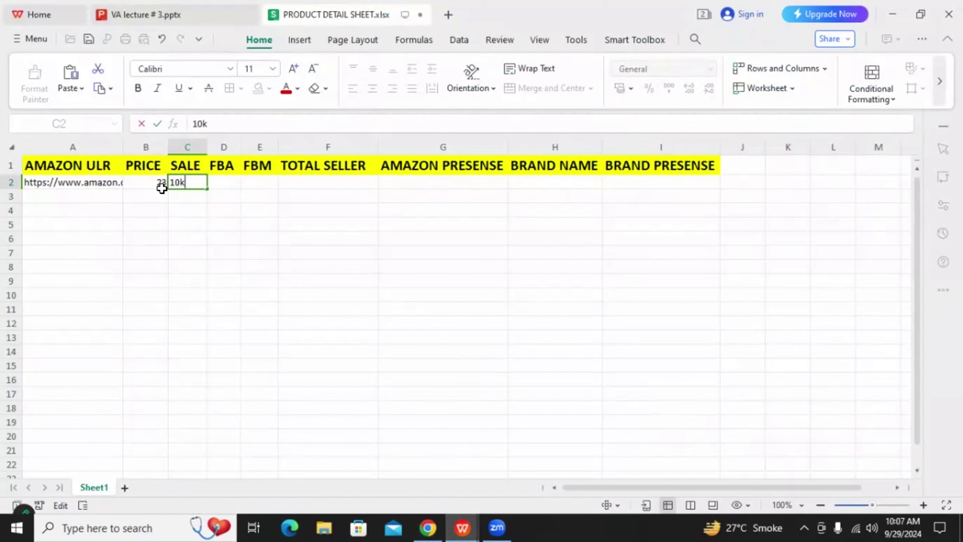
{"action": "type", "text": "+"}
{"action": "left_click", "coordinate": [224, 224]}
Look up the number of sellers on the Chrome product page and enter 8 under TOTAL SELLER in row 2 of the spreadsheet
{"action": "left_click", "coordinate": [230, 181]}
{"action": "left_click", "coordinate": [266, 186]}
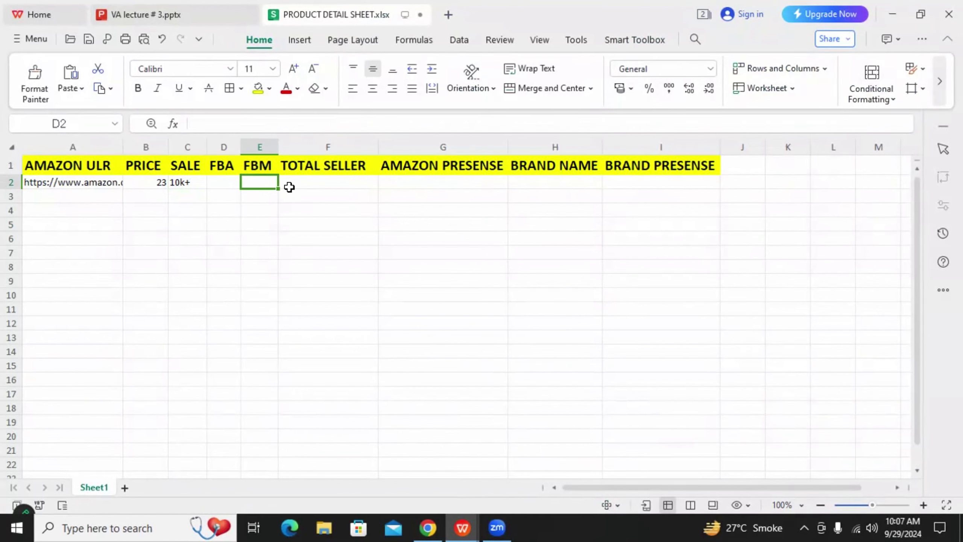
{"action": "left_click", "coordinate": [330, 182]}
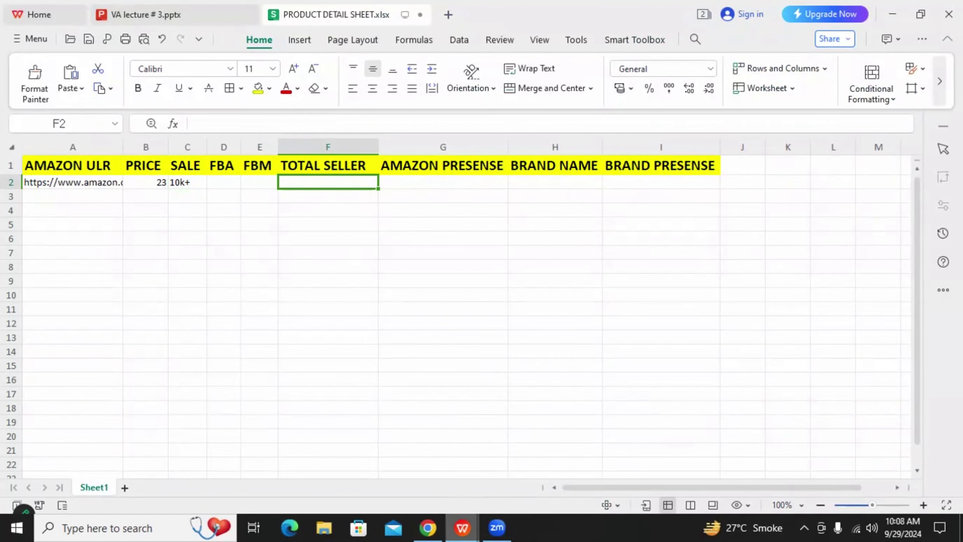
{"action": "left_click", "coordinate": [428, 528]}
{"action": "scroll", "coordinate": [830, 288], "scroll_direction": "down", "scroll_amount": 10}
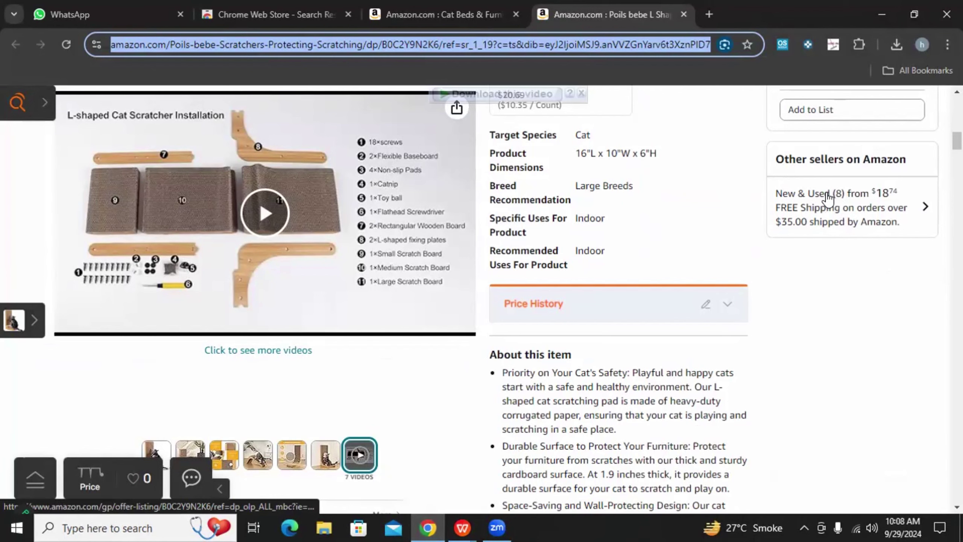
{"action": "scroll", "coordinate": [814, 286], "scroll_direction": "up", "scroll_amount": 5}
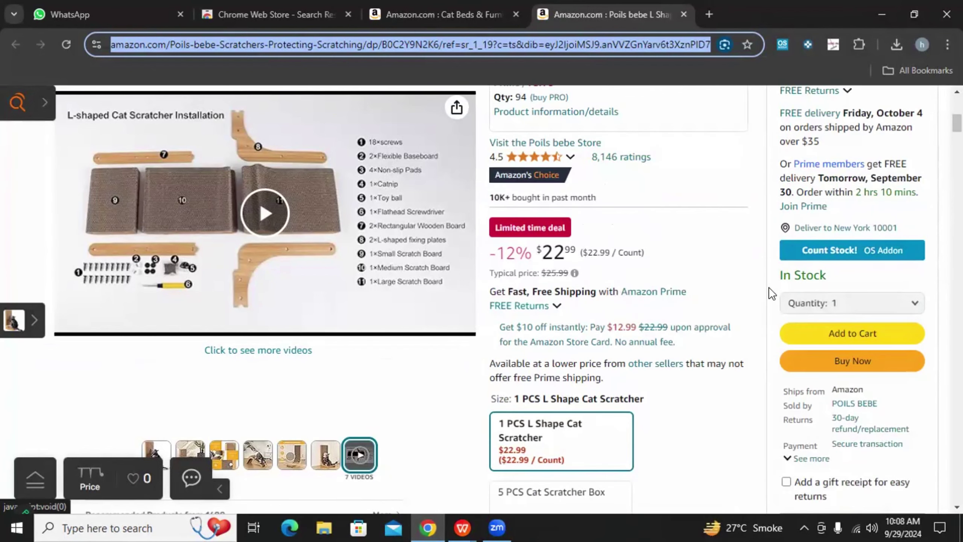
{"action": "scroll", "coordinate": [586, 258], "scroll_direction": "up", "scroll_amount": 3}
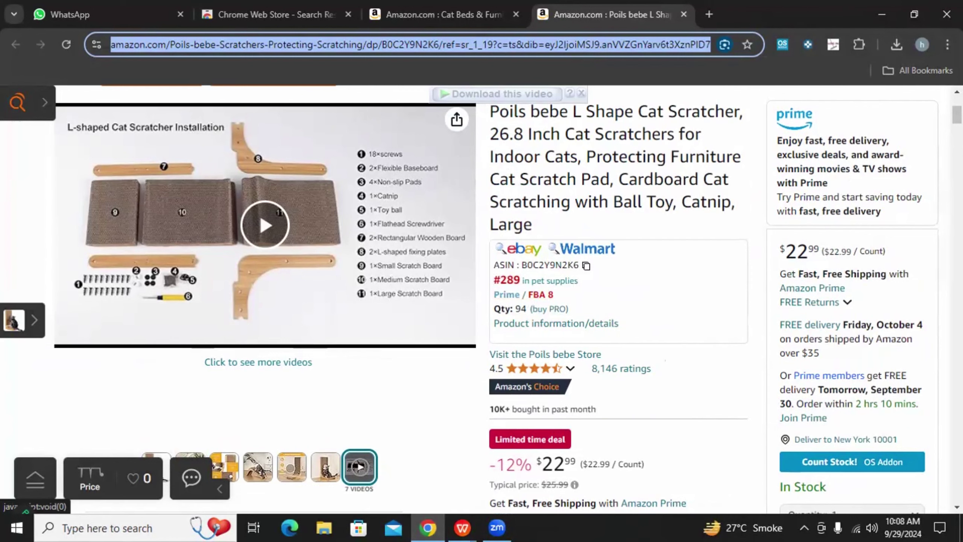
{"action": "left_click", "coordinate": [462, 527]}
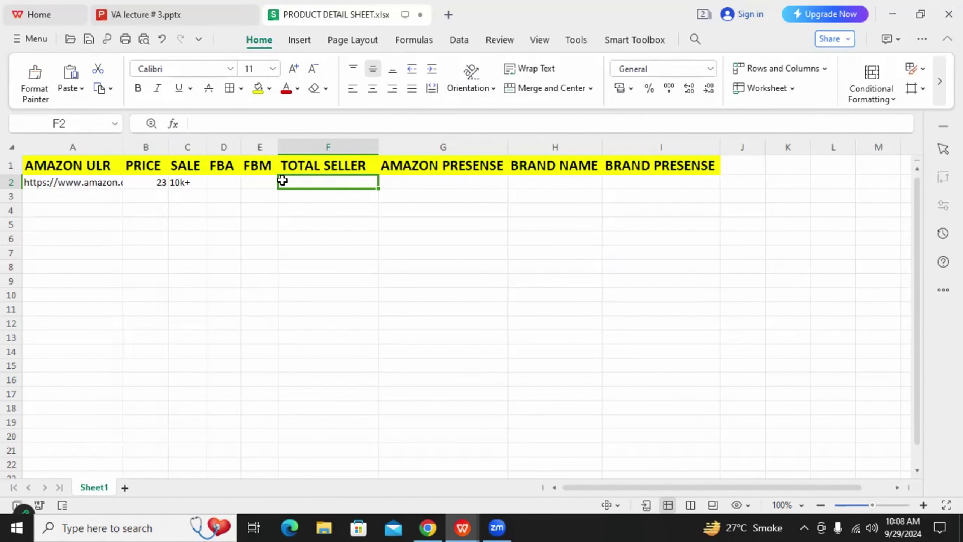
{"action": "type", "text": "8"}
Enter 0 under FBM and 8 under FBA in row 2
{"action": "double_click", "coordinate": [257, 182]}
{"action": "type", "text": "0"}
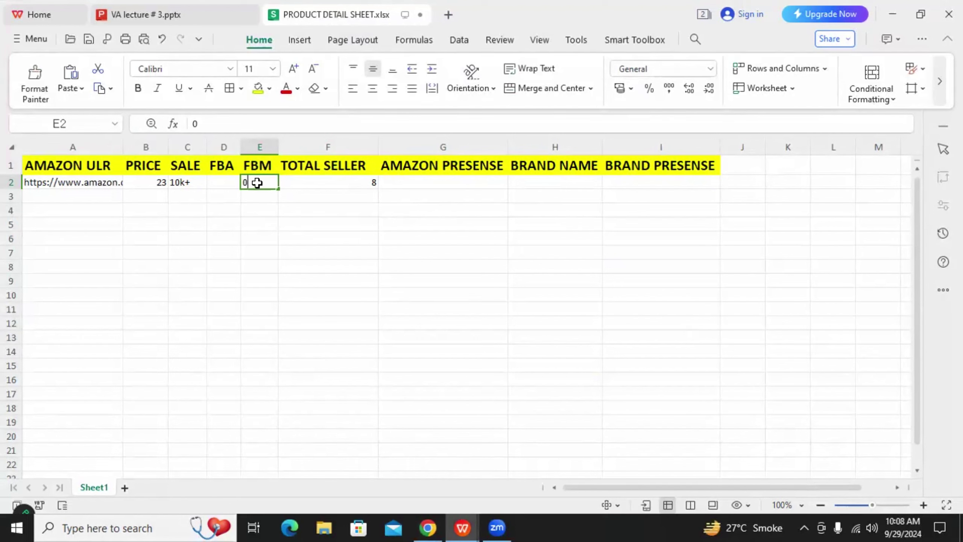
{"action": "left_click", "coordinate": [225, 186]}
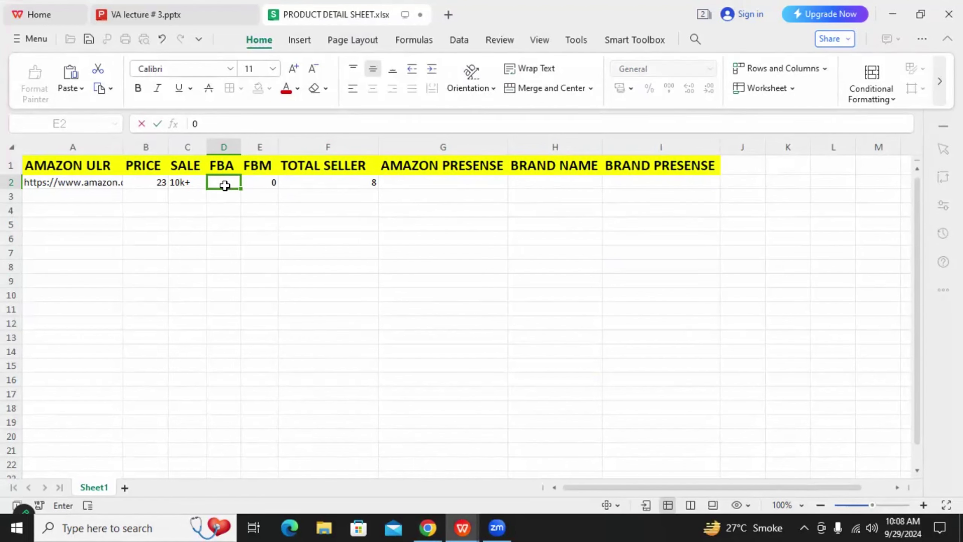
{"action": "type", "text": "8"}
{"action": "left_click", "coordinate": [439, 234]}
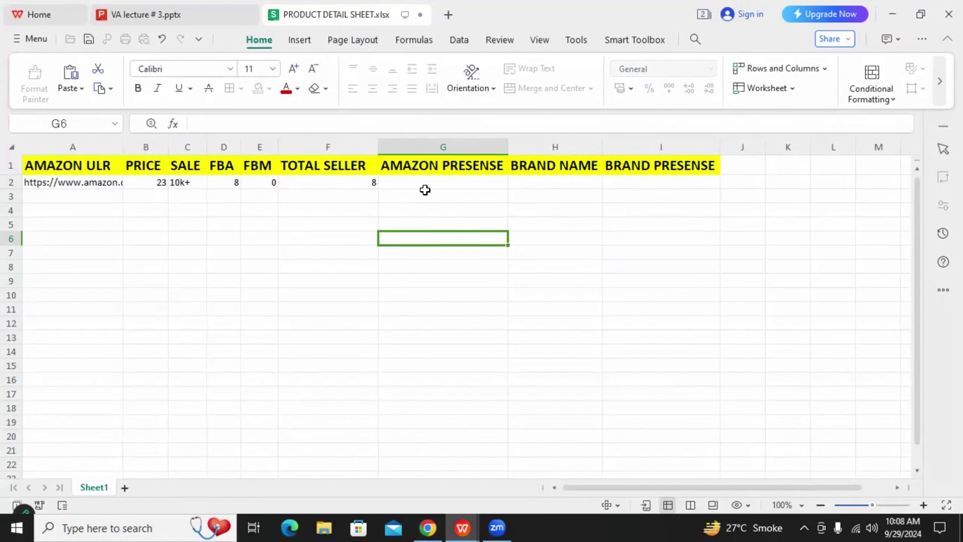
Check the product page in Chrome for Amazon as a seller and enter "no" under AMAZON PRESENSE in row 2 of the spreadsheet
{"action": "left_click", "coordinate": [436, 185]}
{"action": "key", "text": "alt+Tab"}
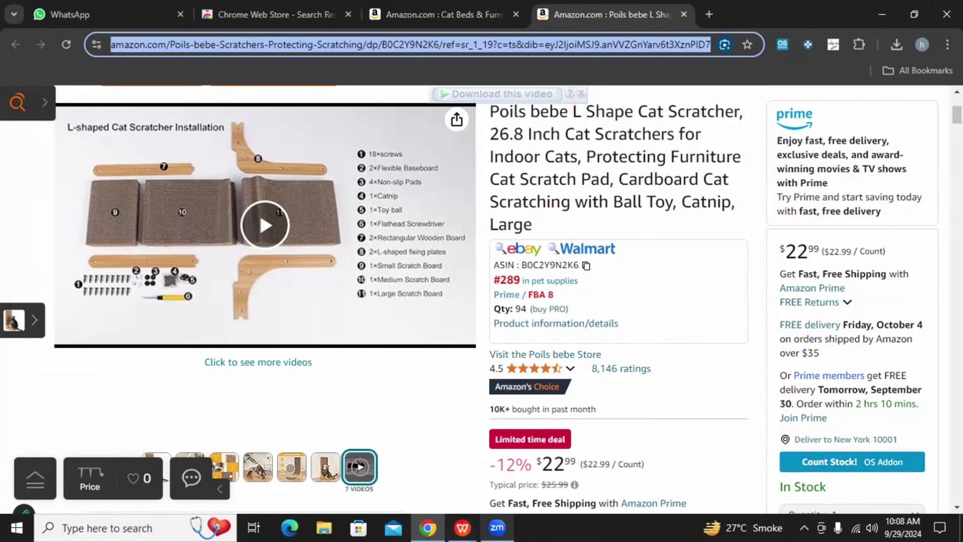
{"action": "mouse_move", "coordinate": [462, 527]}
{"action": "left_click", "coordinate": [527, 487]}
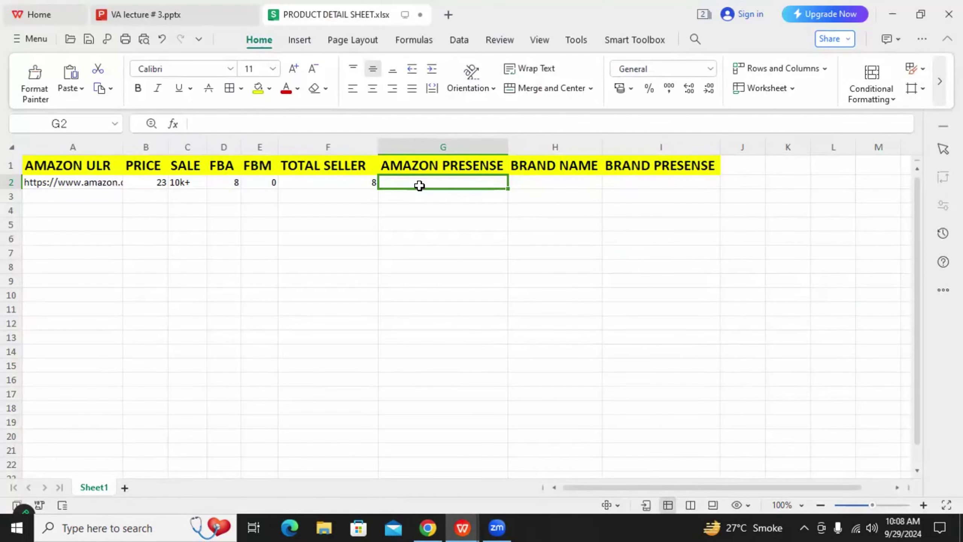
{"action": "type", "text": "no"}
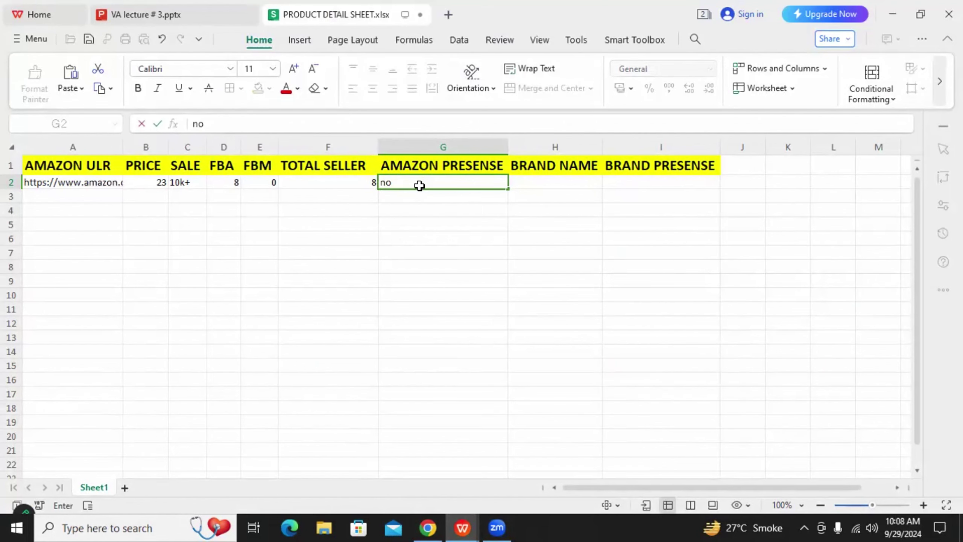
{"action": "left_click", "coordinate": [446, 228]}
Switch to the product page in Chrome and compare the brand store name with the "Sold by" seller to judge the brand's presence
{"action": "left_click", "coordinate": [567, 182]}
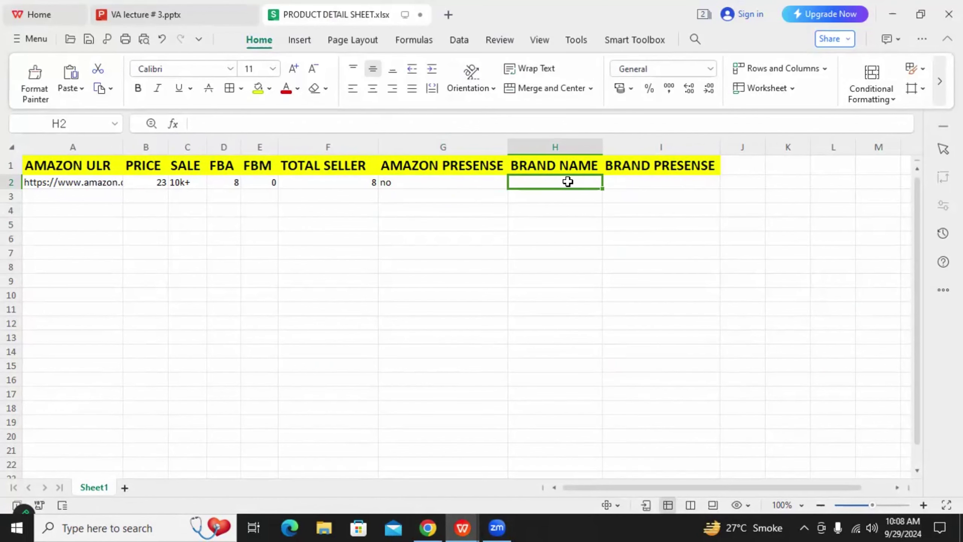
{"action": "left_click", "coordinate": [658, 180]}
{"action": "left_click", "coordinate": [428, 528]}
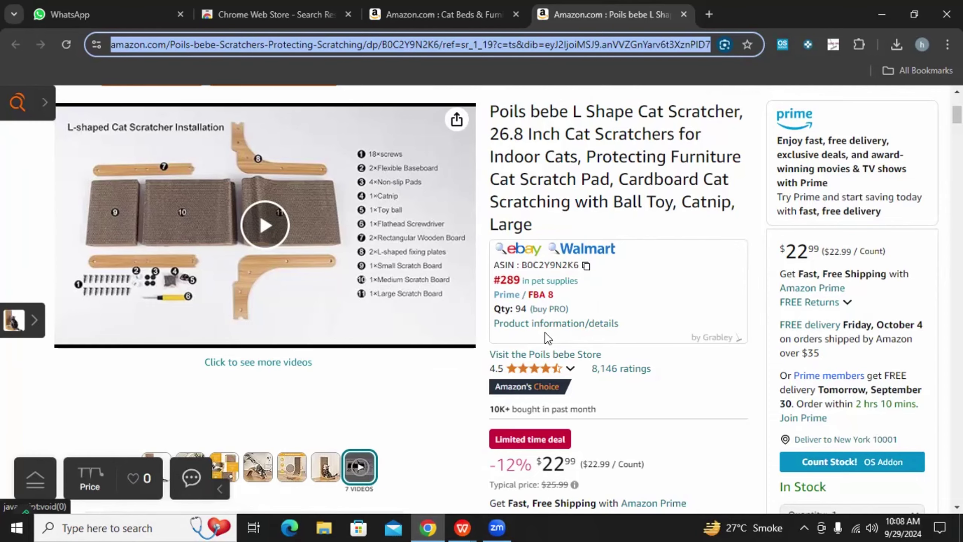
{"action": "scroll", "coordinate": [545, 332], "scroll_direction": "down", "scroll_amount": 2}
{"action": "scroll", "coordinate": [519, 281], "scroll_direction": "down", "scroll_amount": 2}
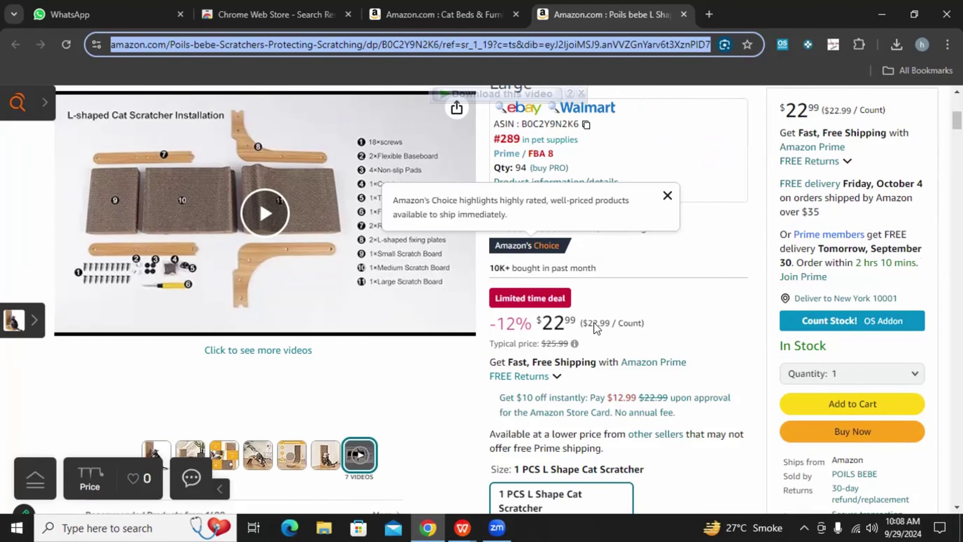
{"action": "scroll", "coordinate": [584, 319], "scroll_direction": "up", "scroll_amount": 1}
{"action": "scroll", "coordinate": [571, 317], "scroll_direction": "down", "scroll_amount": 6}
{"action": "scroll", "coordinate": [571, 318], "scroll_direction": "down", "scroll_amount": 5}
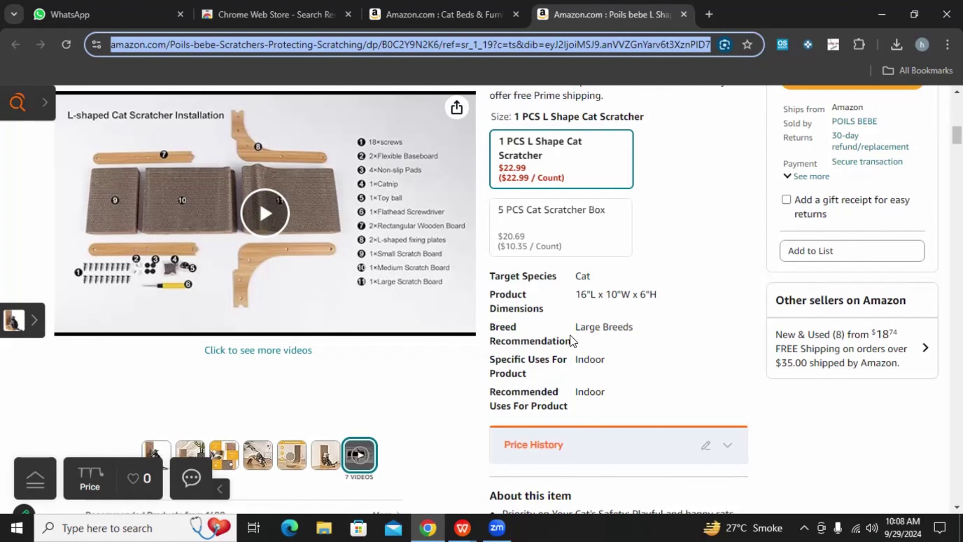
{"action": "scroll", "coordinate": [570, 334], "scroll_direction": "up", "scroll_amount": 10}
{"action": "scroll", "coordinate": [239, 332], "scroll_direction": "down", "scroll_amount": 5}
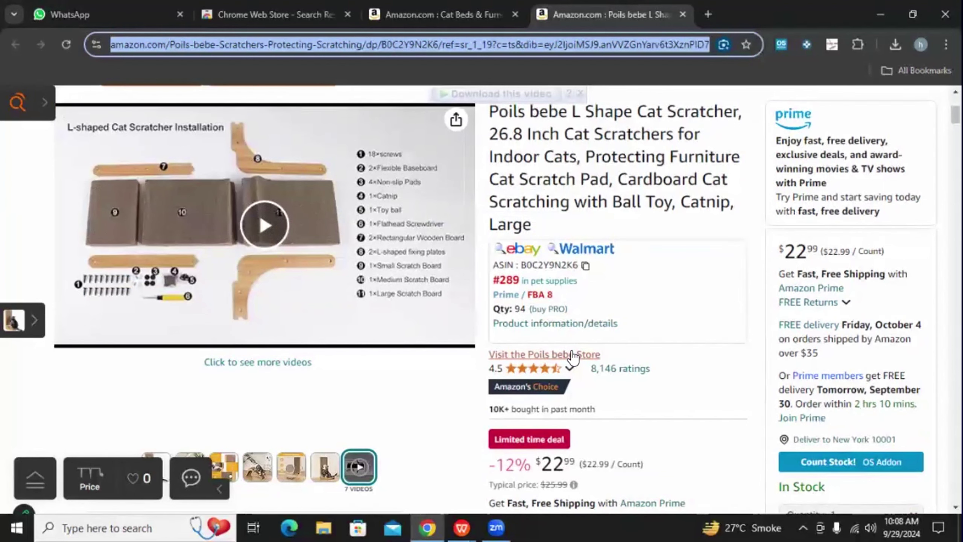
{"action": "scroll", "coordinate": [596, 333], "scroll_direction": "down", "scroll_amount": 2}
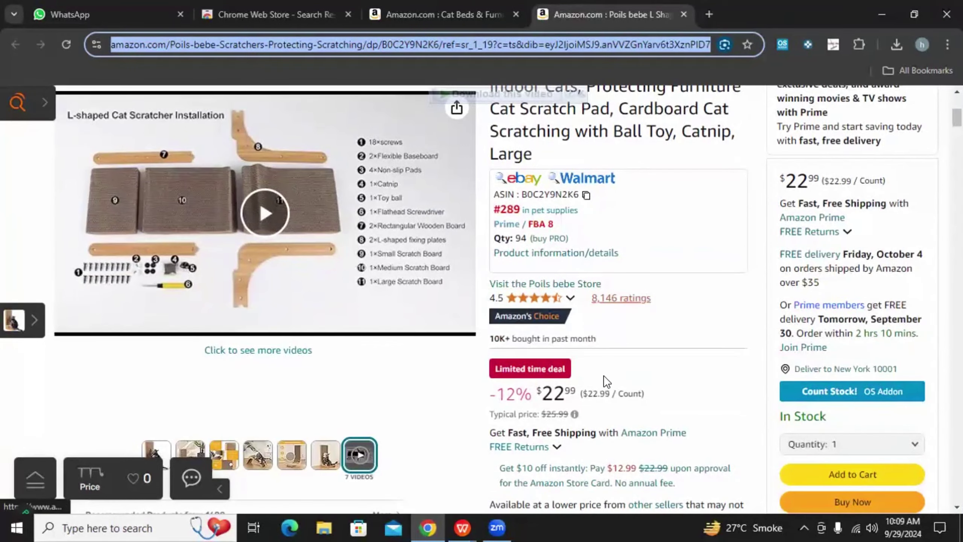
{"action": "scroll", "coordinate": [625, 380], "scroll_direction": "up", "scroll_amount": 2}
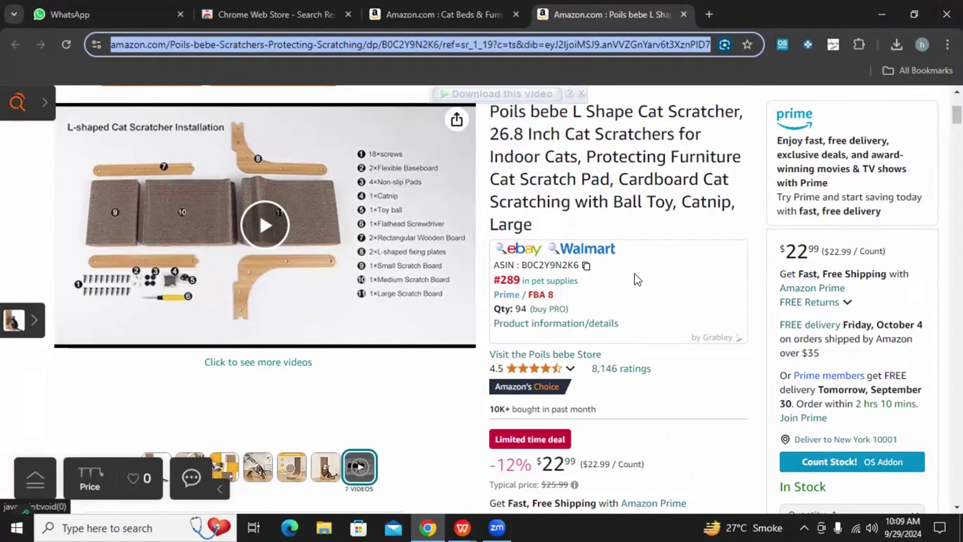
{"action": "scroll", "coordinate": [634, 272], "scroll_direction": "down", "scroll_amount": 8}
{"action": "scroll", "coordinate": [619, 317], "scroll_direction": "up", "scroll_amount": 2}
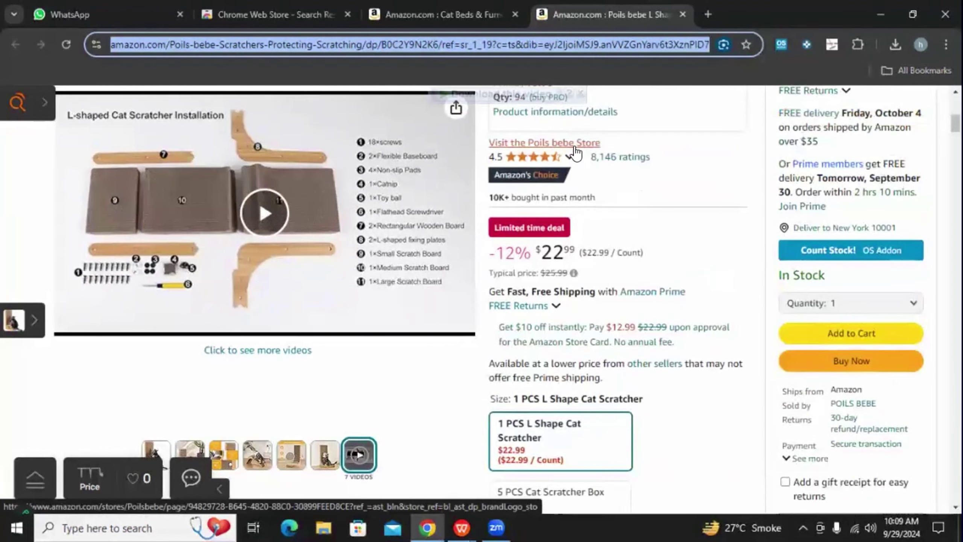
{"action": "scroll", "coordinate": [633, 278], "scroll_direction": "down", "scroll_amount": 2}
{"action": "scroll", "coordinate": [651, 258], "scroll_direction": "down", "scroll_amount": 2}
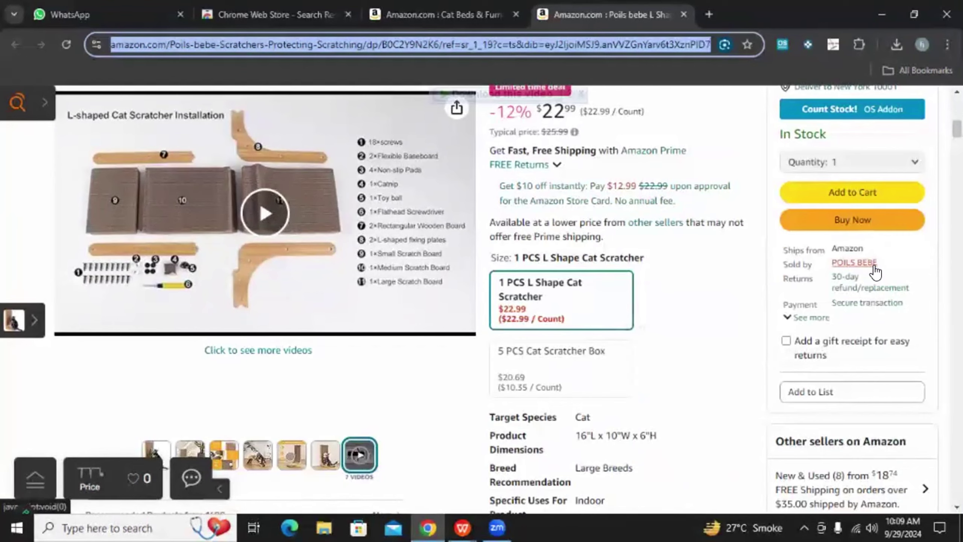
{"action": "scroll", "coordinate": [873, 272], "scroll_direction": "down", "scroll_amount": 4}
{"action": "scroll", "coordinate": [709, 301], "scroll_direction": "up", "scroll_amount": 4}
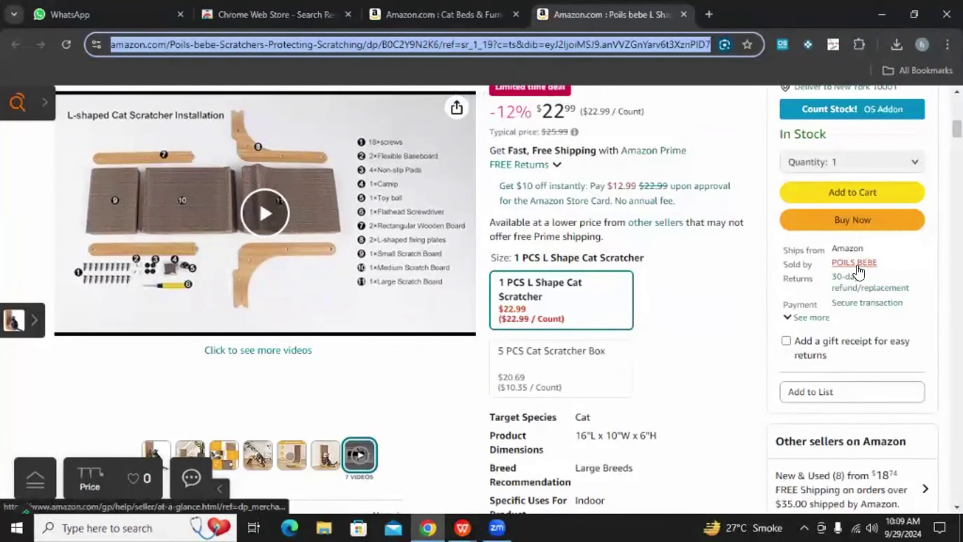
{"action": "scroll", "coordinate": [550, 155], "scroll_direction": "up", "scroll_amount": 4}
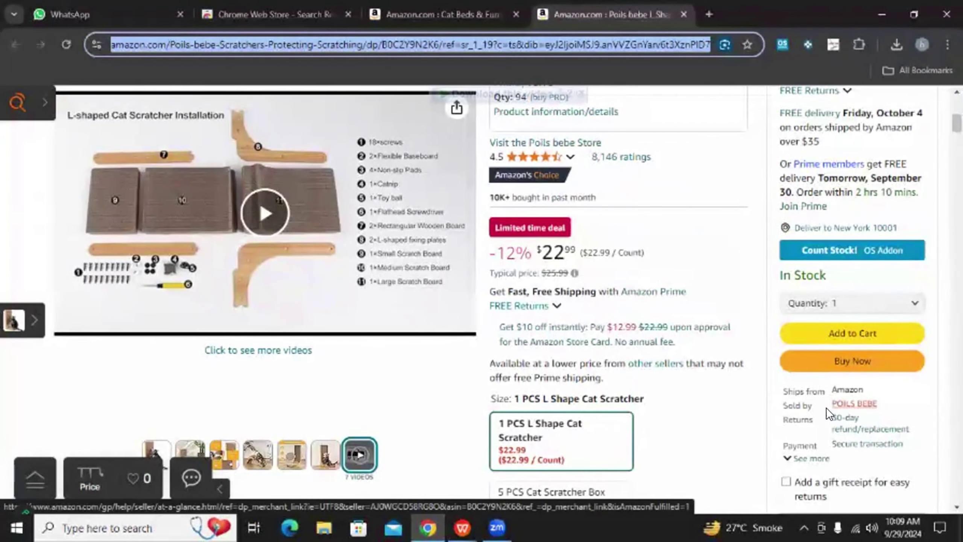
{"action": "scroll", "coordinate": [857, 413], "scroll_direction": "down", "scroll_amount": 4}
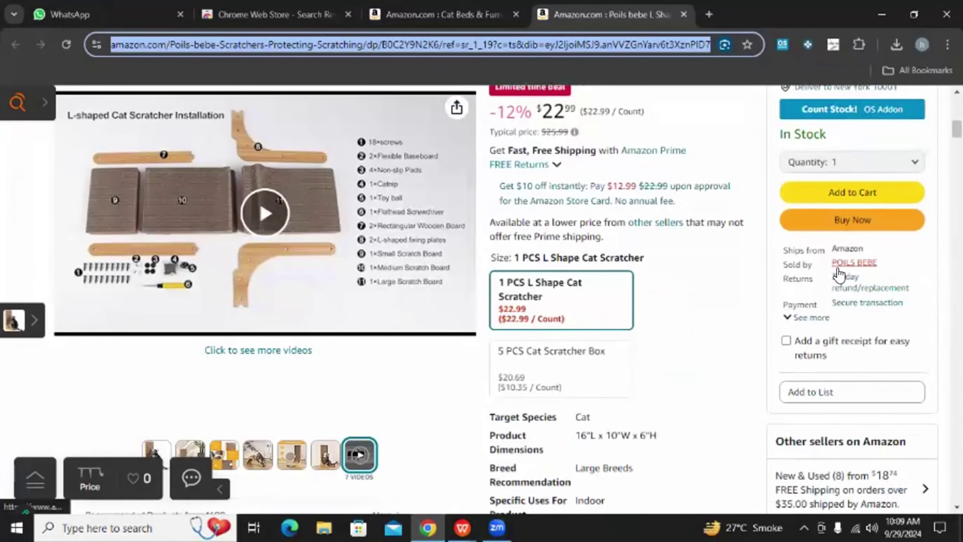
Open the product's list of other sellers, expand the main offer's details, and examine who ships and sells each offer
{"action": "scroll", "coordinate": [839, 270], "scroll_direction": "down", "scroll_amount": 4}
{"action": "left_click", "coordinate": [837, 343]}
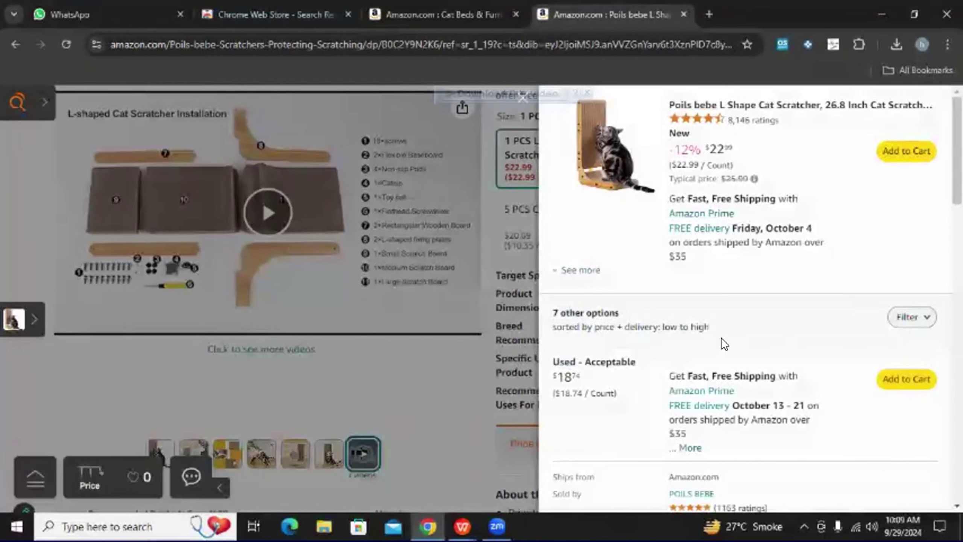
{"action": "left_click", "coordinate": [580, 270]}
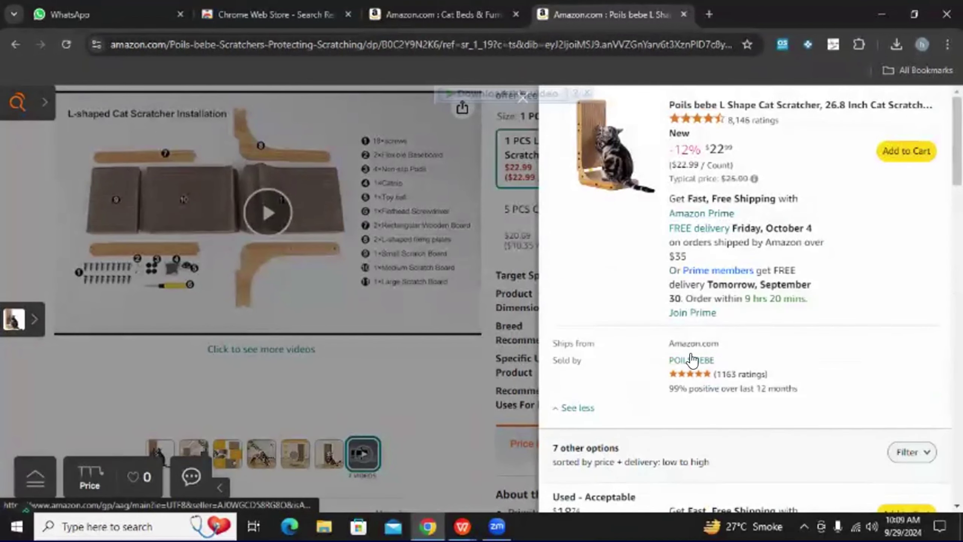
{"action": "scroll", "coordinate": [681, 353], "scroll_direction": "down", "scroll_amount": 5}
{"action": "scroll", "coordinate": [634, 279], "scroll_direction": "down", "scroll_amount": 5}
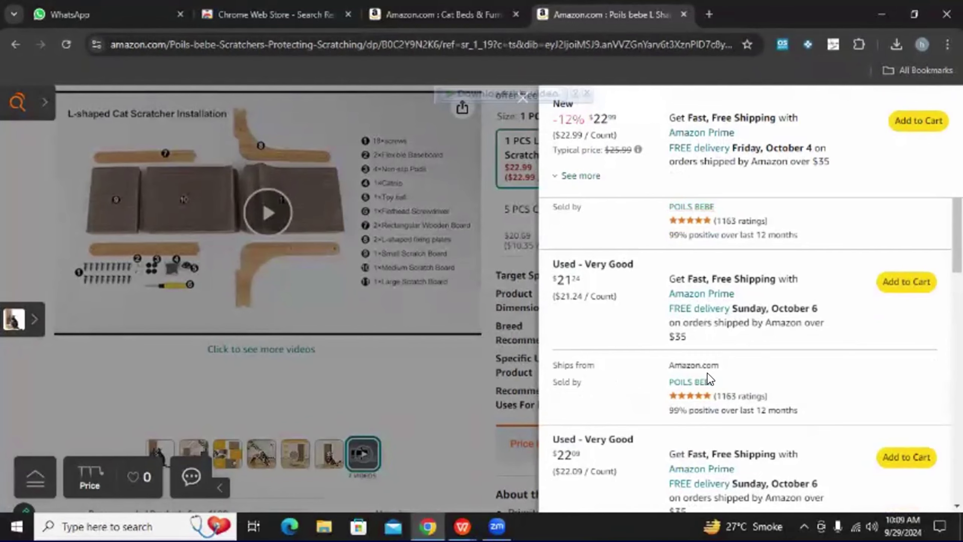
{"action": "scroll", "coordinate": [671, 349], "scroll_direction": "down", "scroll_amount": 3}
{"action": "scroll", "coordinate": [694, 330], "scroll_direction": "down", "scroll_amount": 5}
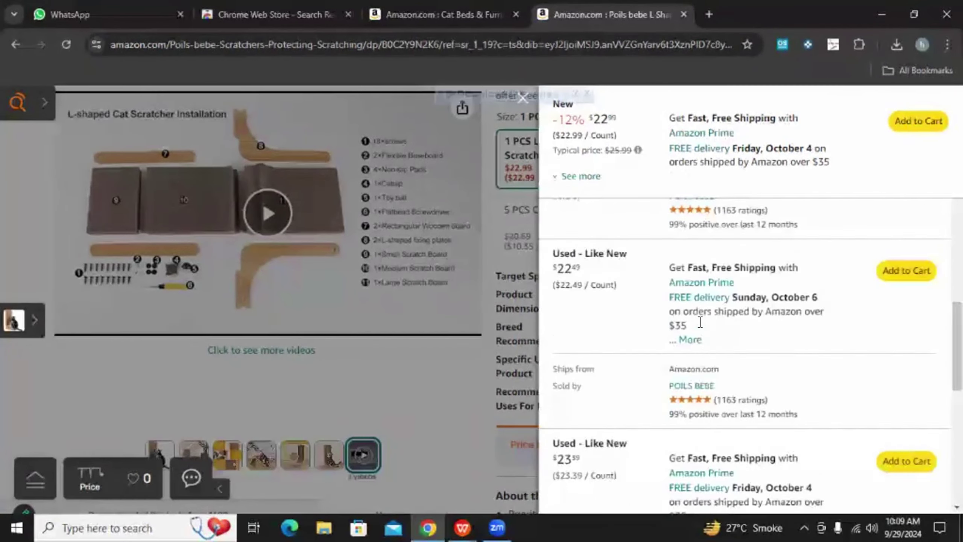
{"action": "scroll", "coordinate": [696, 306], "scroll_direction": "down", "scroll_amount": 2}
{"action": "scroll", "coordinate": [675, 342], "scroll_direction": "up", "scroll_amount": 4}
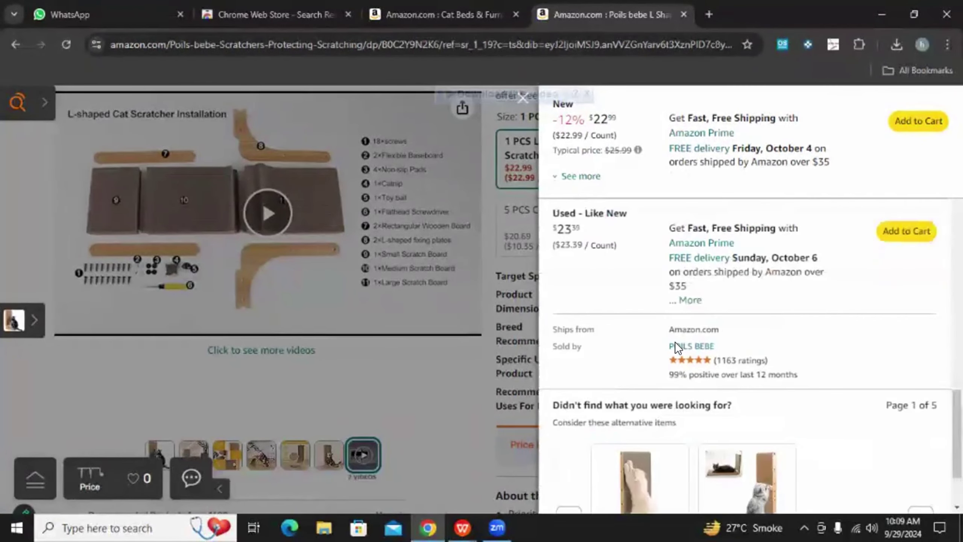
Recheck the seller against the brand across the new and used offers, and close the offer list
{"action": "scroll", "coordinate": [667, 379], "scroll_direction": "up", "scroll_amount": 8}
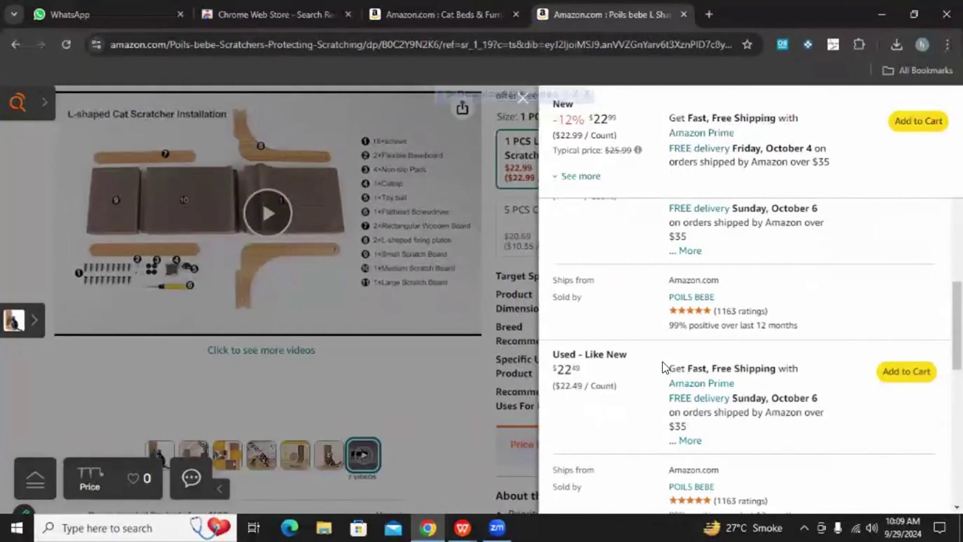
{"action": "scroll", "coordinate": [662, 361], "scroll_direction": "up", "scroll_amount": 4}
{"action": "scroll", "coordinate": [662, 361], "scroll_direction": "down", "scroll_amount": 8}
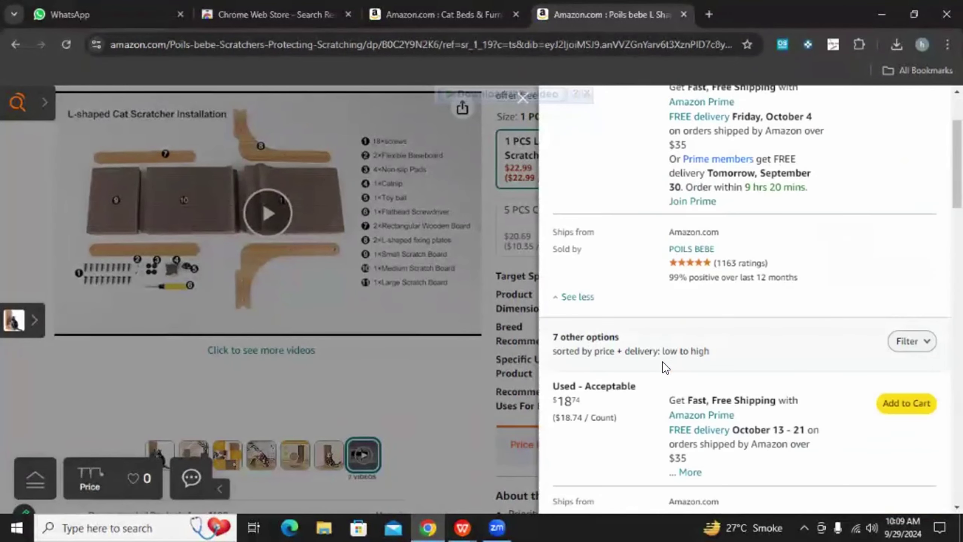
{"action": "scroll", "coordinate": [662, 361], "scroll_direction": "down", "scroll_amount": 6}
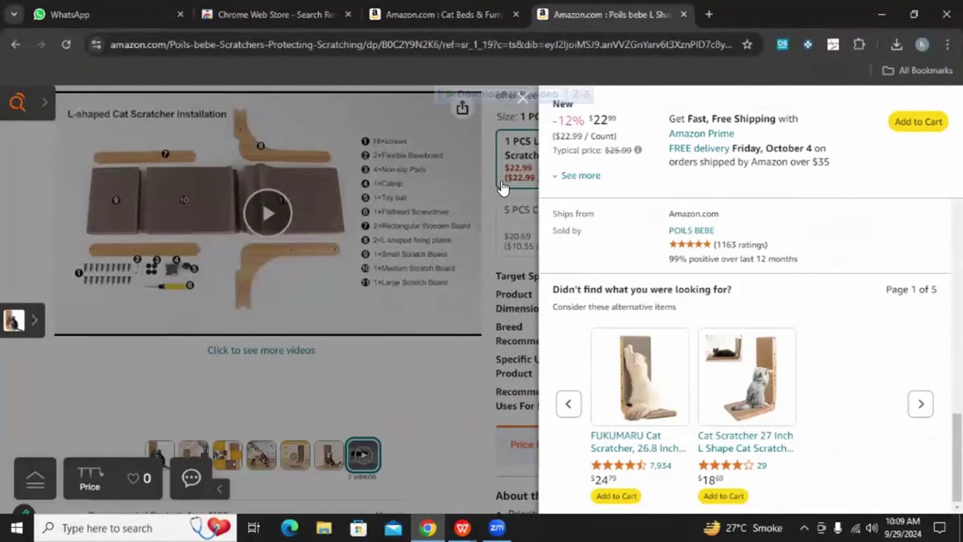
{"action": "scroll", "coordinate": [706, 292], "scroll_direction": "up", "scroll_amount": 4}
{"action": "scroll", "coordinate": [705, 290], "scroll_direction": "down", "scroll_amount": 2}
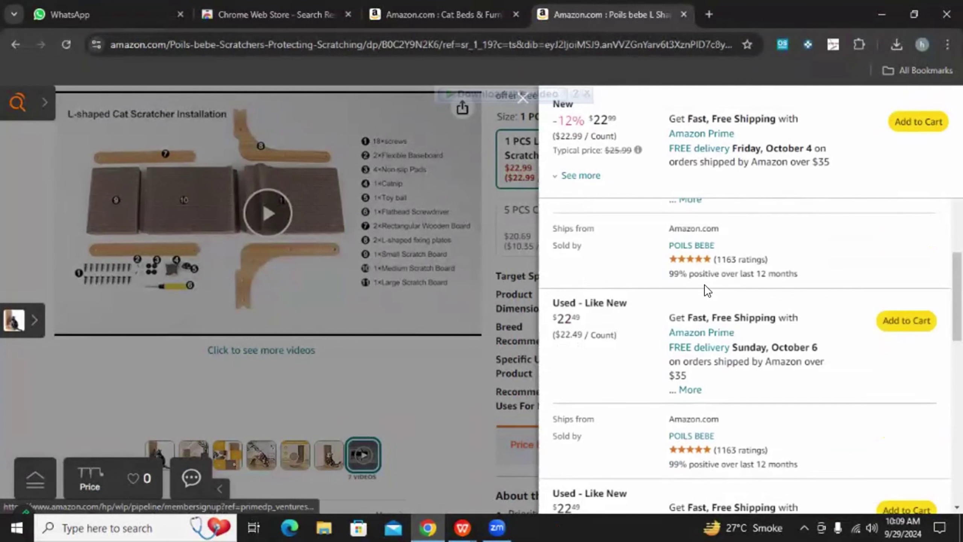
{"action": "scroll", "coordinate": [645, 323], "scroll_direction": "up", "scroll_amount": 8}
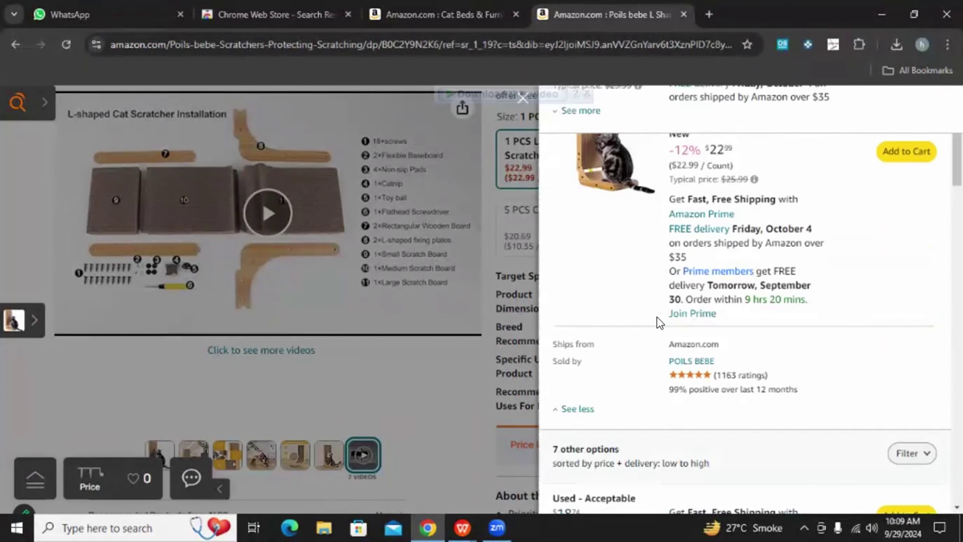
{"action": "scroll", "coordinate": [643, 221], "scroll_direction": "down", "scroll_amount": 8}
{"action": "scroll", "coordinate": [643, 235], "scroll_direction": "down", "scroll_amount": 2}
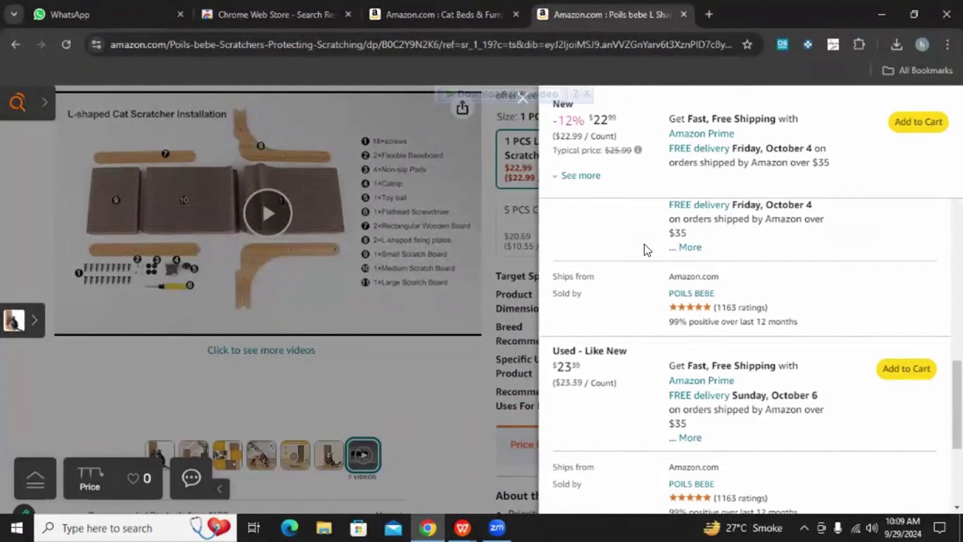
{"action": "scroll", "coordinate": [646, 250], "scroll_direction": "up", "scroll_amount": 2}
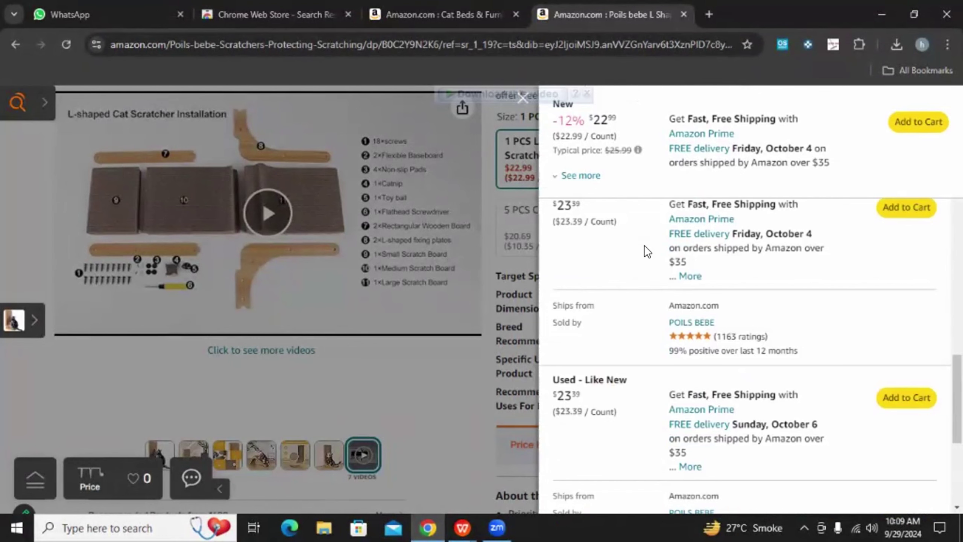
{"action": "scroll", "coordinate": [644, 245], "scroll_direction": "down", "scroll_amount": 2}
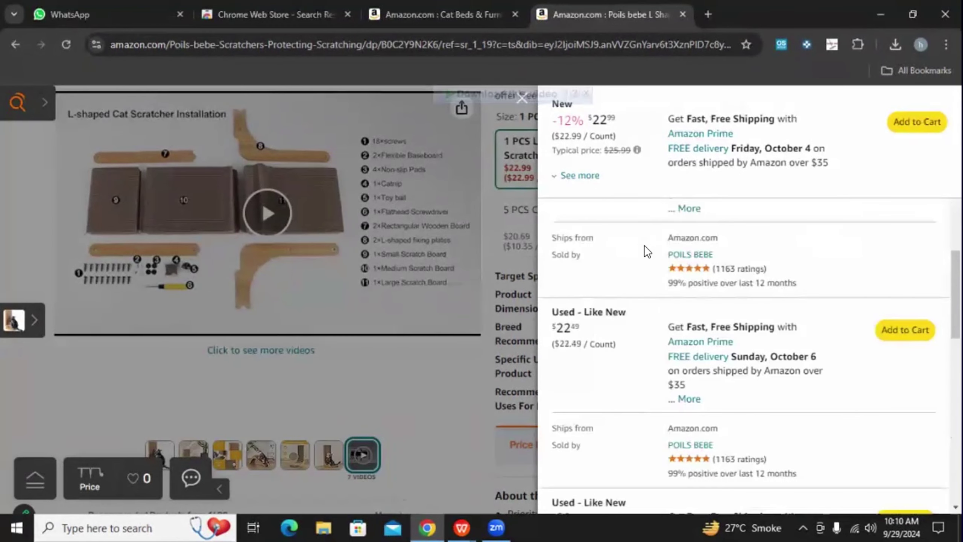
{"action": "scroll", "coordinate": [648, 242], "scroll_direction": "up", "scroll_amount": 2}
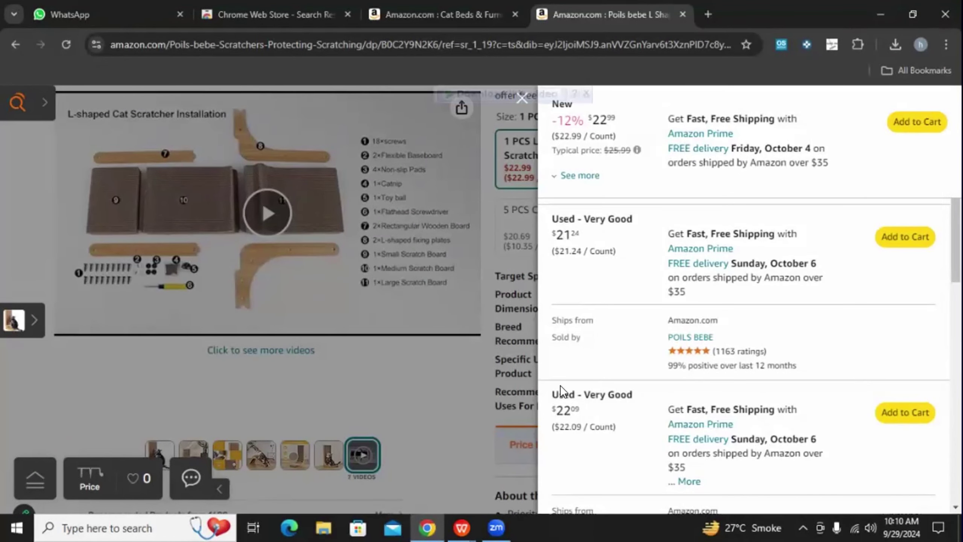
{"action": "scroll", "coordinate": [574, 345], "scroll_direction": "down", "scroll_amount": 5}
{"action": "scroll", "coordinate": [665, 393], "scroll_direction": "down", "scroll_amount": 3}
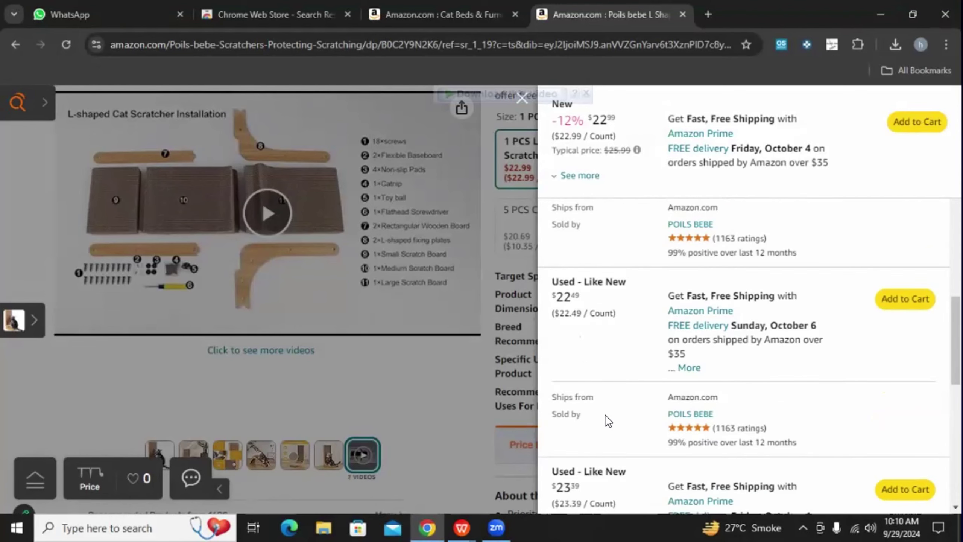
{"action": "scroll", "coordinate": [617, 403], "scroll_direction": "up", "scroll_amount": 7}
{"action": "scroll", "coordinate": [621, 408], "scroll_direction": "up", "scroll_amount": 5}
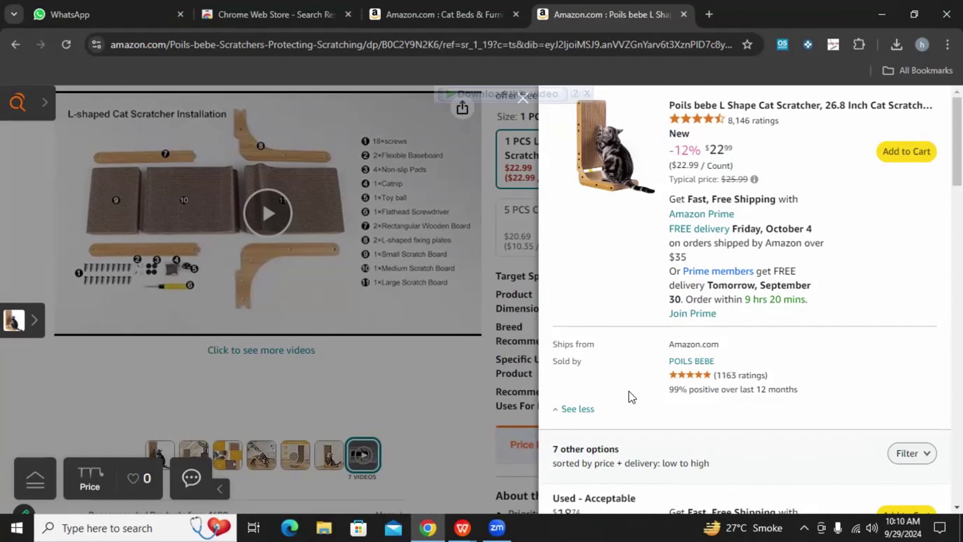
{"action": "scroll", "coordinate": [644, 375], "scroll_direction": "down", "scroll_amount": 5}
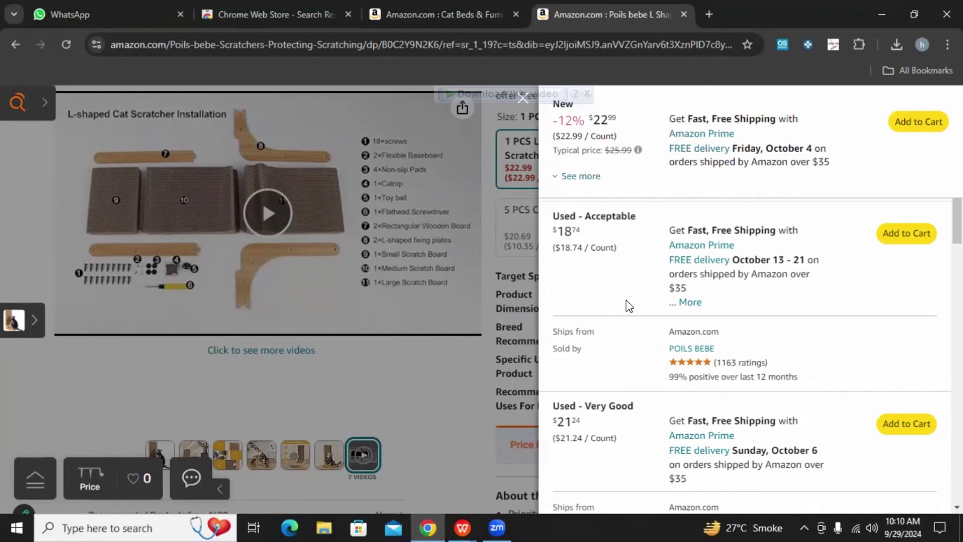
{"action": "scroll", "coordinate": [626, 306], "scroll_direction": "down", "scroll_amount": 8}
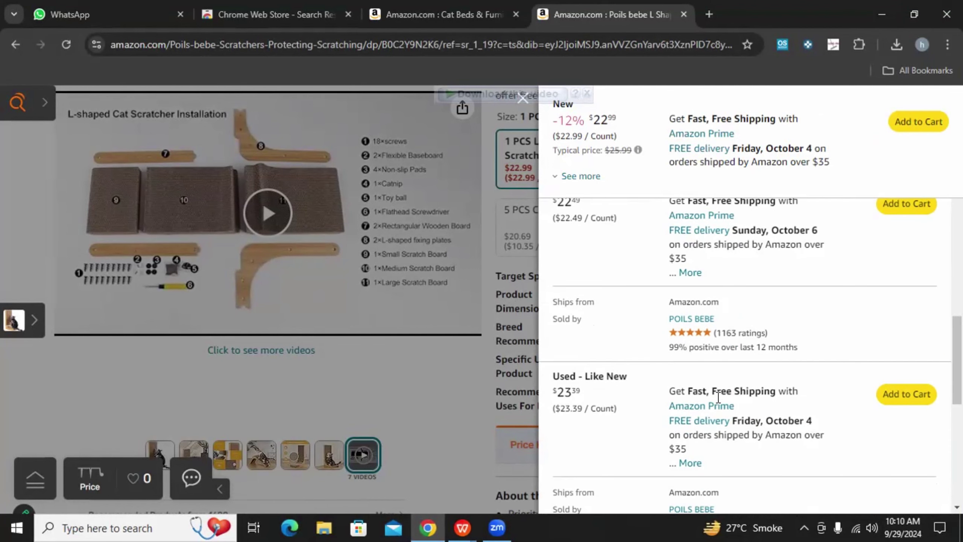
{"action": "scroll", "coordinate": [668, 380], "scroll_direction": "down", "scroll_amount": 3}
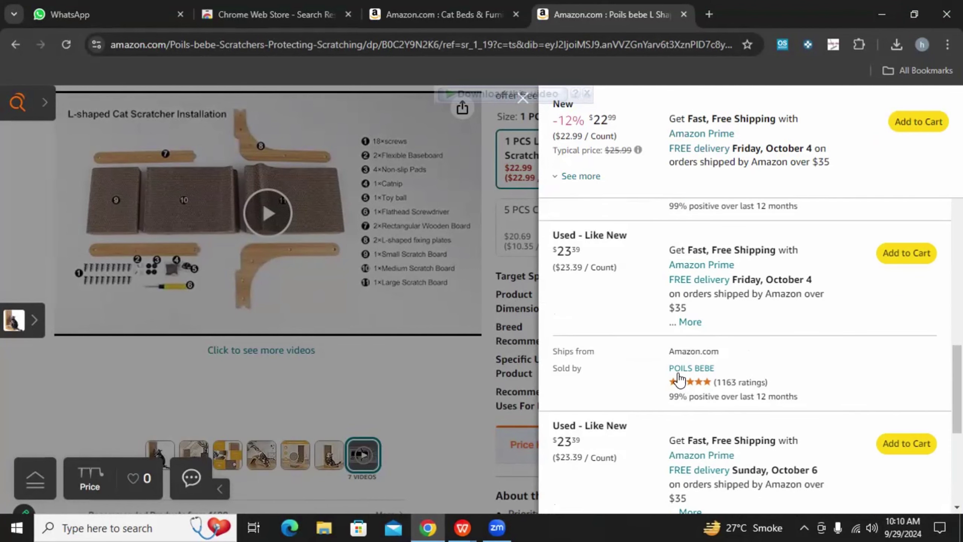
{"action": "scroll", "coordinate": [623, 439], "scroll_direction": "down", "scroll_amount": 6}
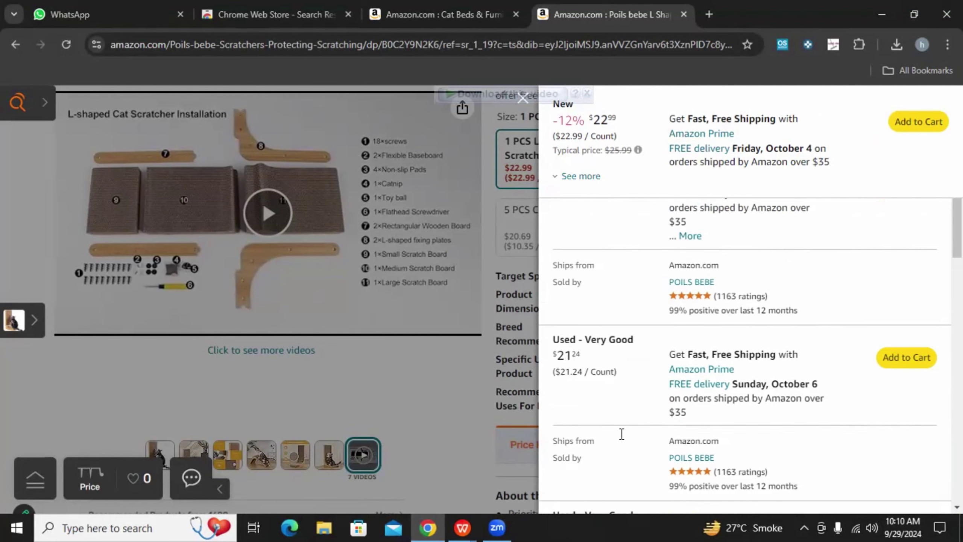
{"action": "scroll", "coordinate": [622, 434], "scroll_direction": "up", "scroll_amount": 15}
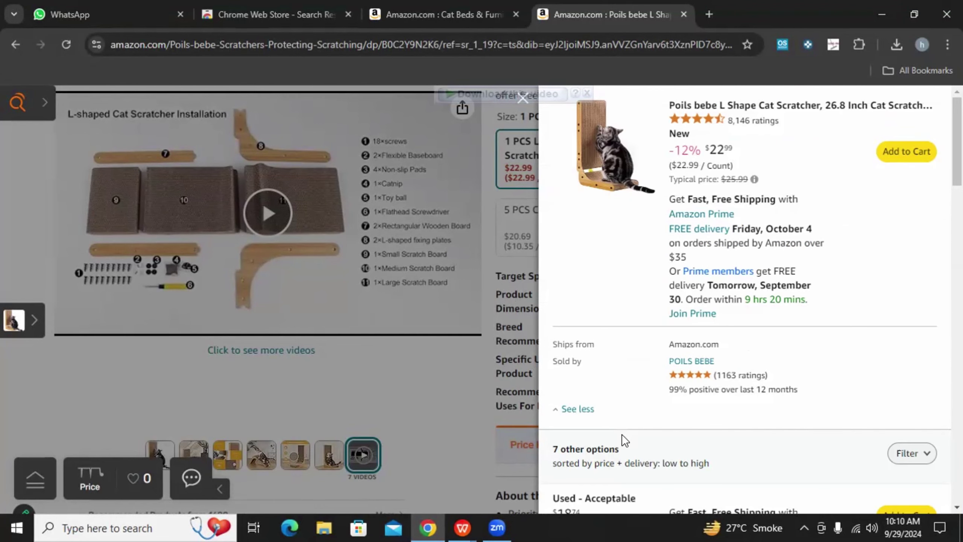
{"action": "scroll", "coordinate": [630, 409], "scroll_direction": "down", "scroll_amount": 15}
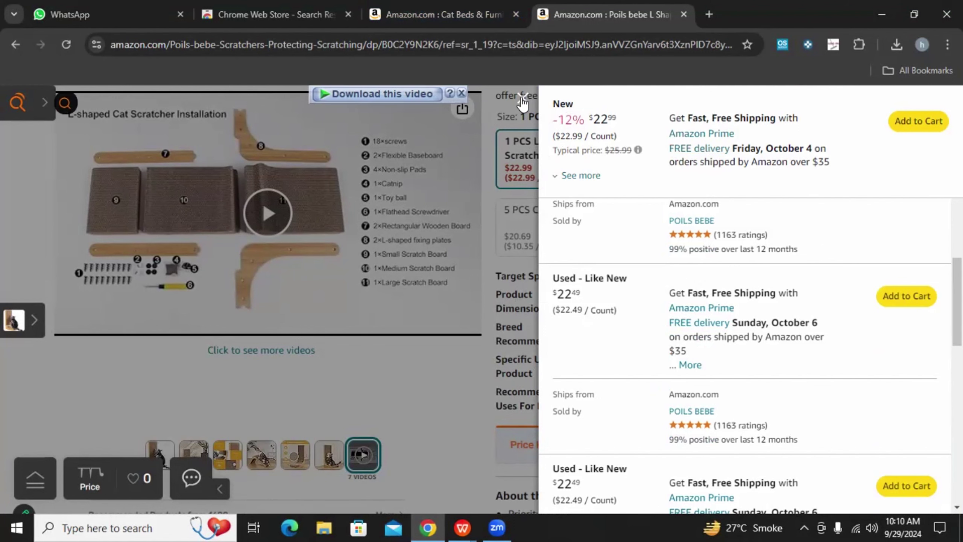
{"action": "left_click", "coordinate": [523, 98]}
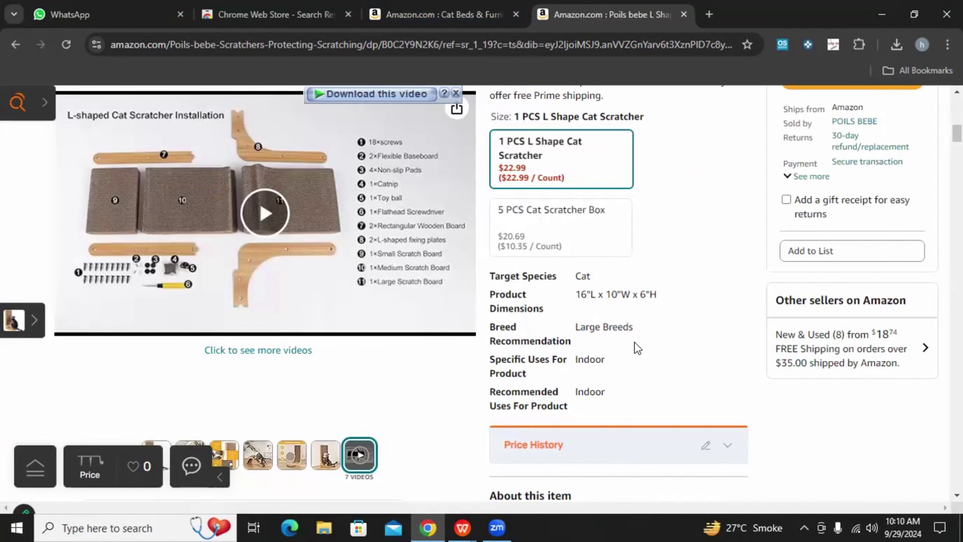
Examine the product page's brand store name, seller summary and "Sold by" seller to confirm the brand name and its presence
{"action": "scroll", "coordinate": [634, 342], "scroll_direction": "up", "scroll_amount": 10}
{"action": "scroll", "coordinate": [582, 277], "scroll_direction": "down", "scroll_amount": 5}
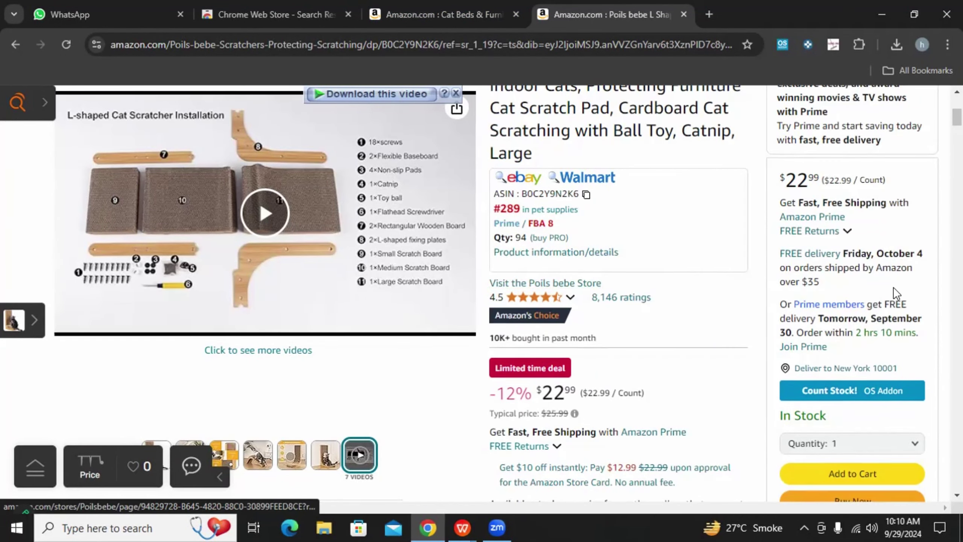
{"action": "scroll", "coordinate": [643, 311], "scroll_direction": "down", "scroll_amount": 5}
{"action": "scroll", "coordinate": [642, 311], "scroll_direction": "up", "scroll_amount": 5}
{"action": "scroll", "coordinate": [864, 281], "scroll_direction": "down", "scroll_amount": 5}
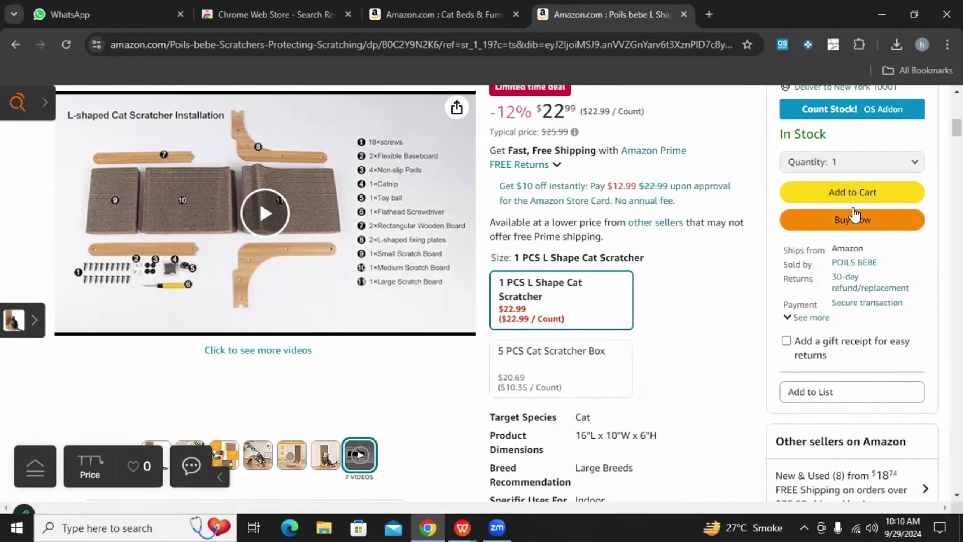
{"action": "scroll", "coordinate": [855, 357], "scroll_direction": "down", "scroll_amount": 5}
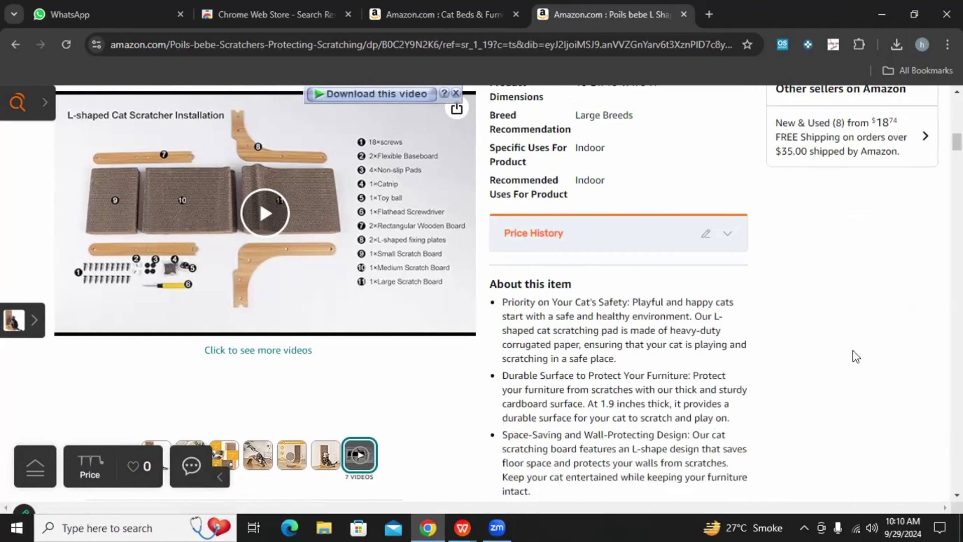
{"action": "scroll", "coordinate": [855, 357], "scroll_direction": "up", "scroll_amount": 10}
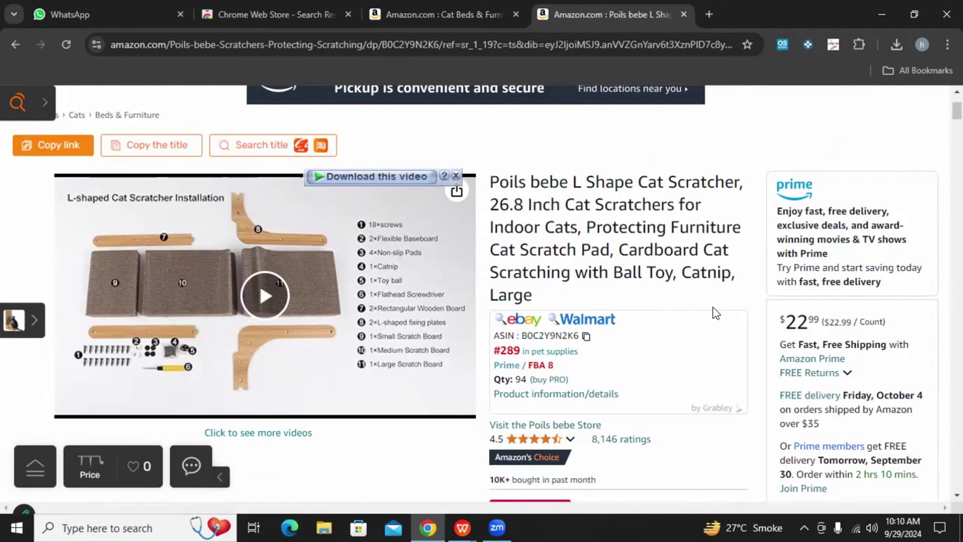
{"action": "scroll", "coordinate": [713, 306], "scroll_direction": "down", "scroll_amount": 3}
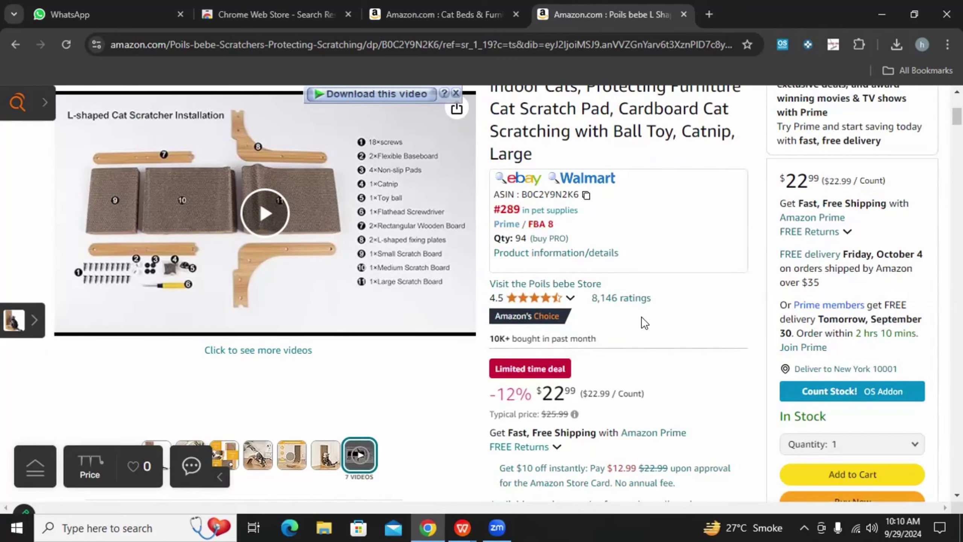
{"action": "scroll", "coordinate": [643, 323], "scroll_direction": "down", "scroll_amount": 3}
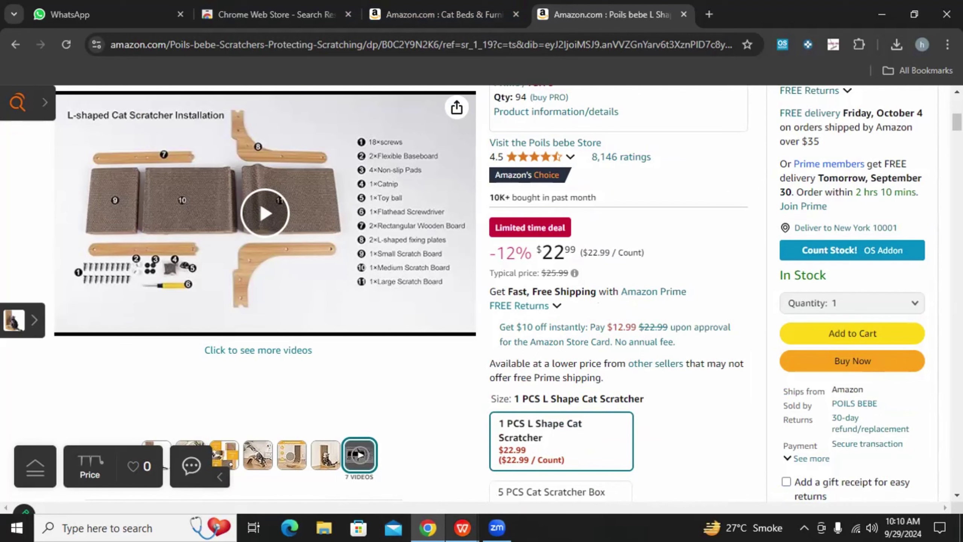
Switch to the product detail spreadsheet in WPS Office and enter "bebe store" under BRAND NAME in row 2
{"action": "mouse_move", "coordinate": [463, 527]}
{"action": "left_click", "coordinate": [518, 487]}
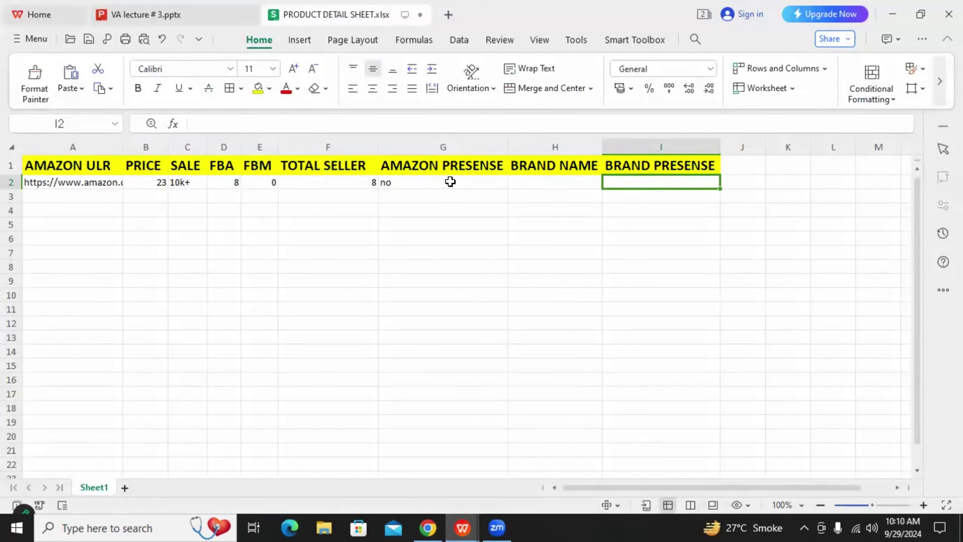
{"action": "left_click", "coordinate": [574, 182]}
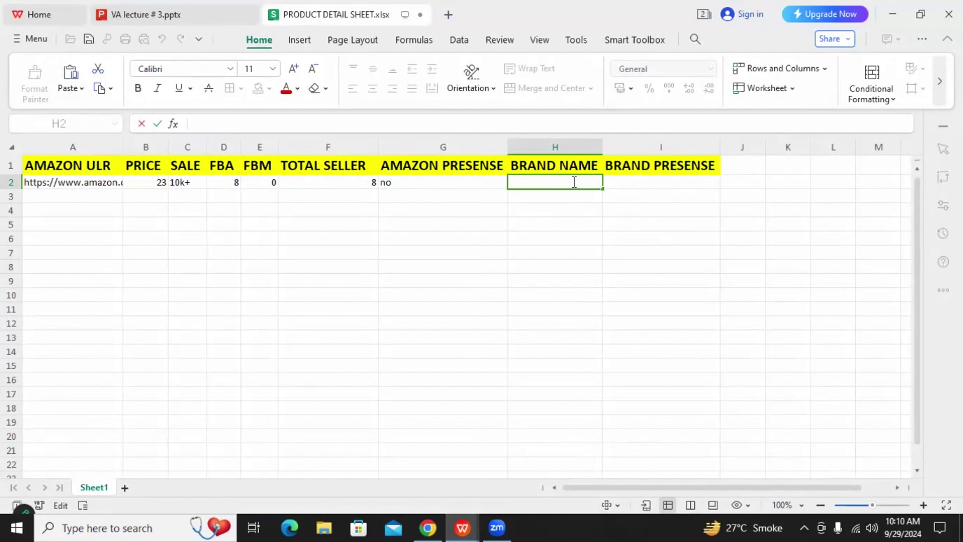
{"action": "type", "text": "bebe store"}
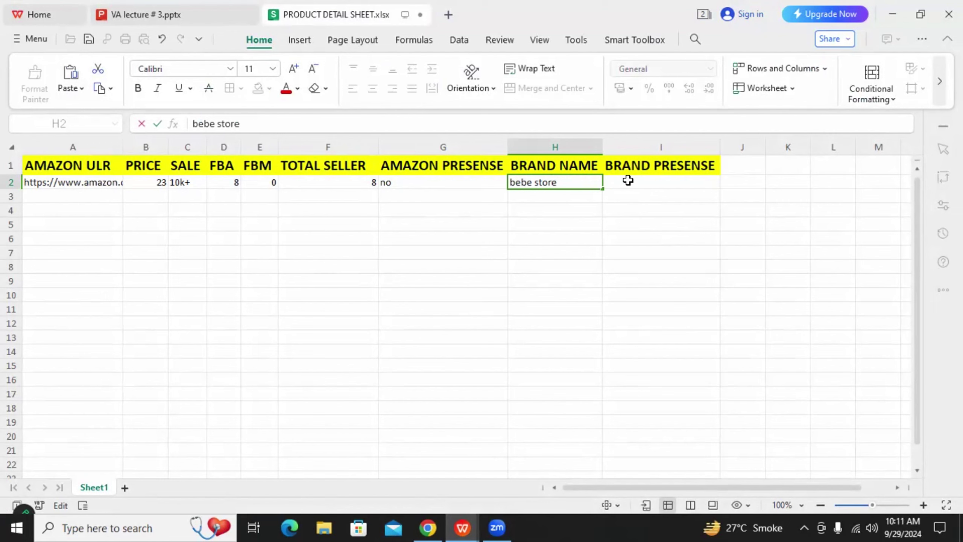
Enter "yes" under BRAND PRESENSE in row 2 and review the row's Amazon and brand presence entries
{"action": "left_click", "coordinate": [628, 181]}
{"action": "type", "text": "yes"}
{"action": "left_click", "coordinate": [646, 233]}
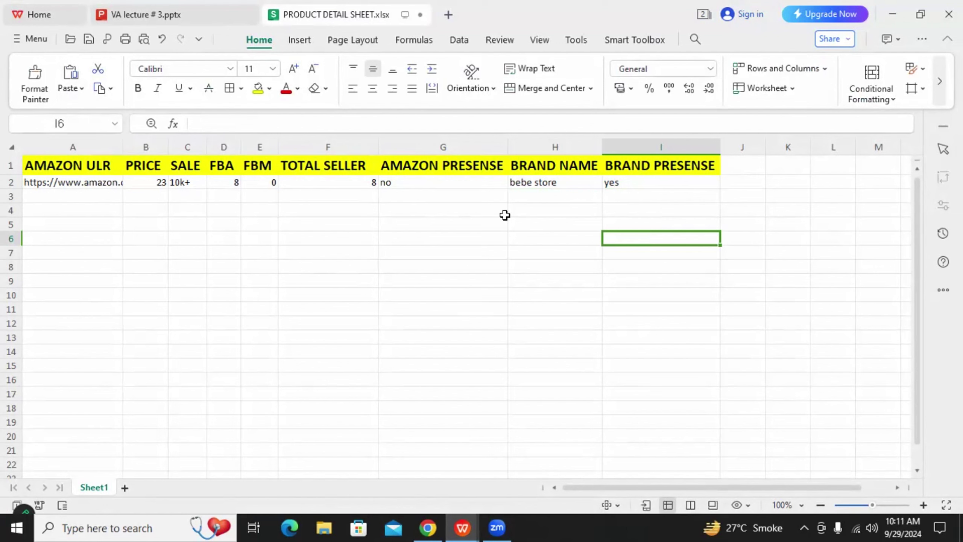
{"action": "left_click", "coordinate": [457, 183]}
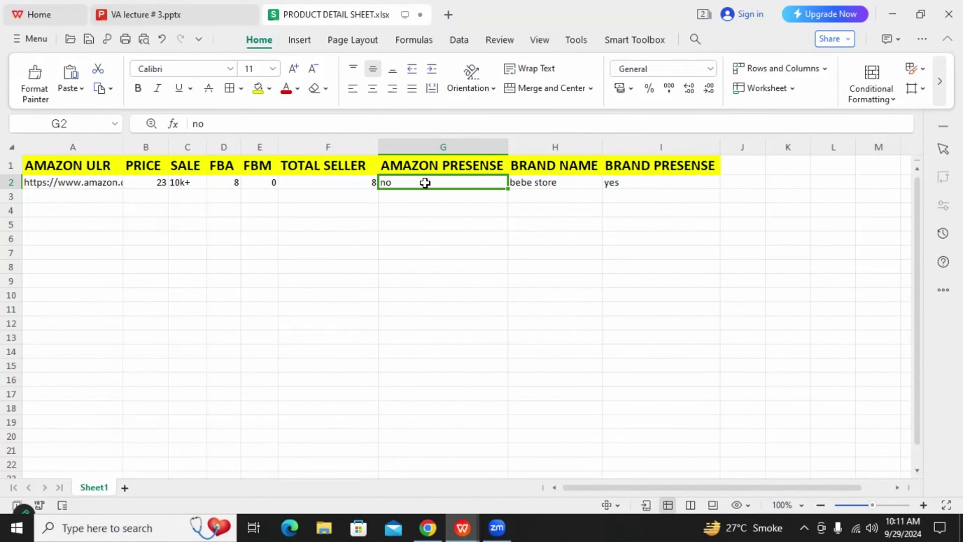
{"action": "left_click", "coordinate": [655, 188]}
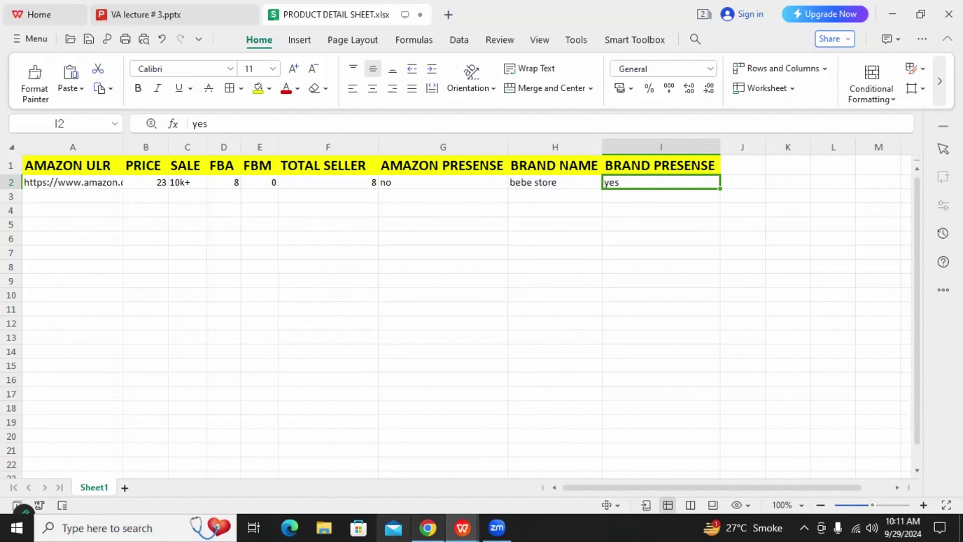
Switch to Chrome and run the Count Stock add-on on the cat scratcher's product page
{"action": "left_click", "coordinate": [427, 527]}
{"action": "scroll", "coordinate": [615, 364], "scroll_direction": "up", "scroll_amount": 5}
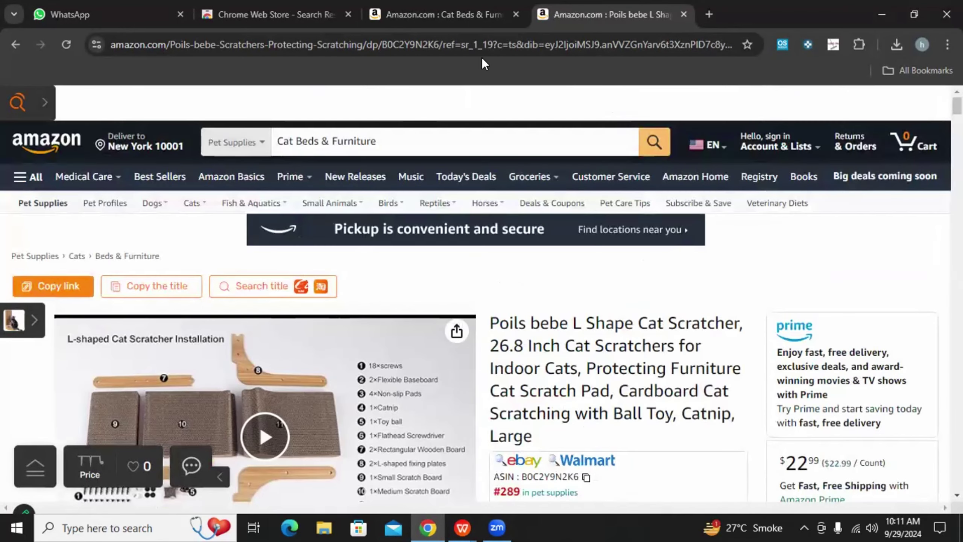
{"action": "left_click", "coordinate": [446, 15]}
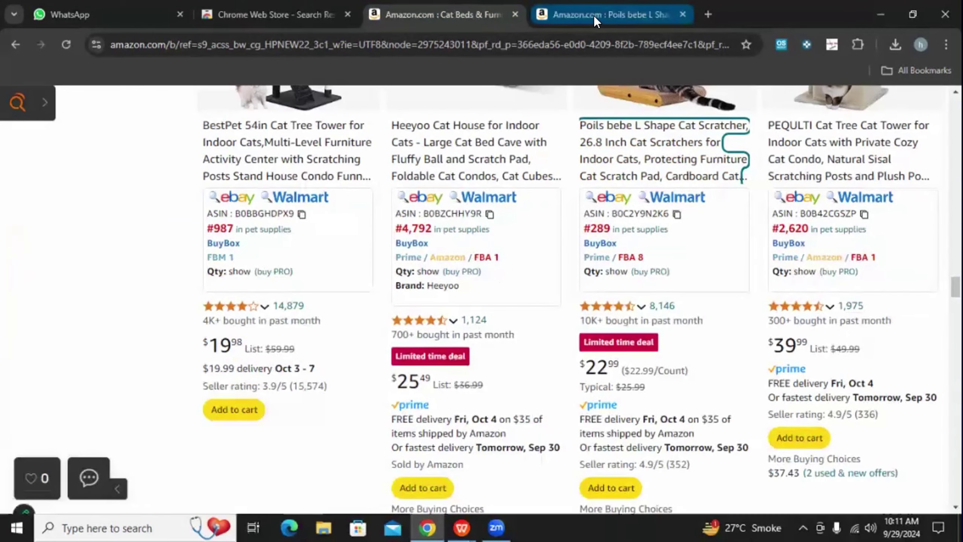
{"action": "left_click", "coordinate": [593, 15]}
{"action": "scroll", "coordinate": [619, 199], "scroll_direction": "down", "scroll_amount": 5}
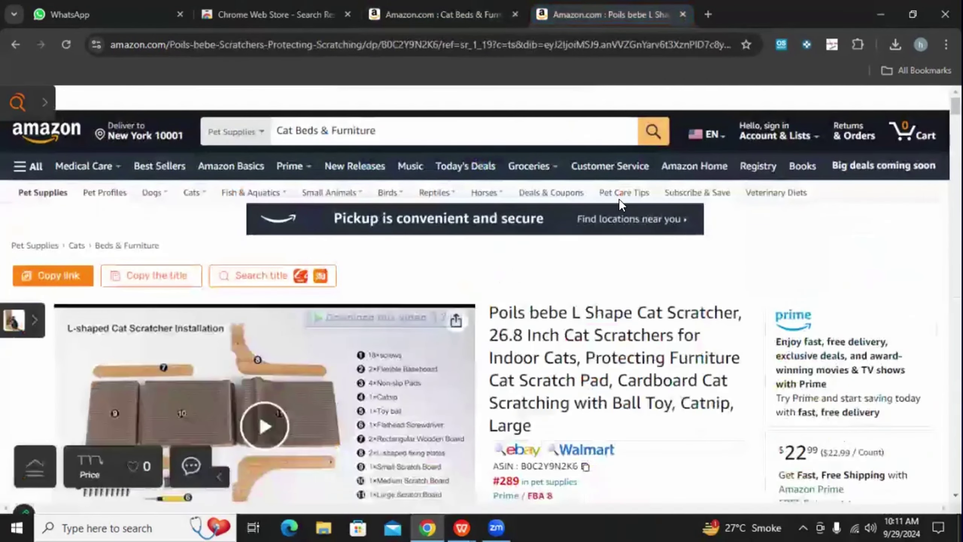
{"action": "left_click", "coordinate": [780, 46]}
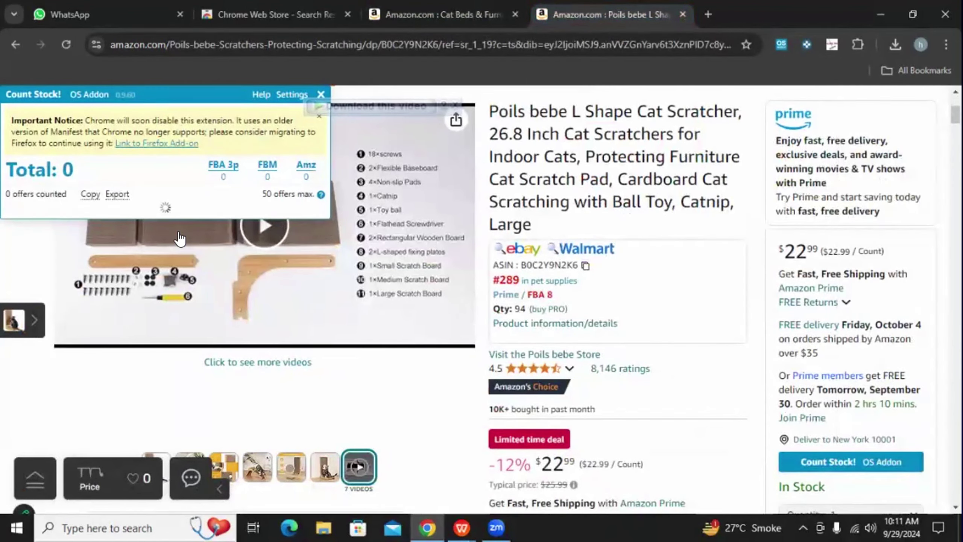
Open the new and used offer list and examine each offer's seller, quantity, price and condition in the stock count
{"action": "scroll", "coordinate": [793, 266], "scroll_direction": "down", "scroll_amount": 15}
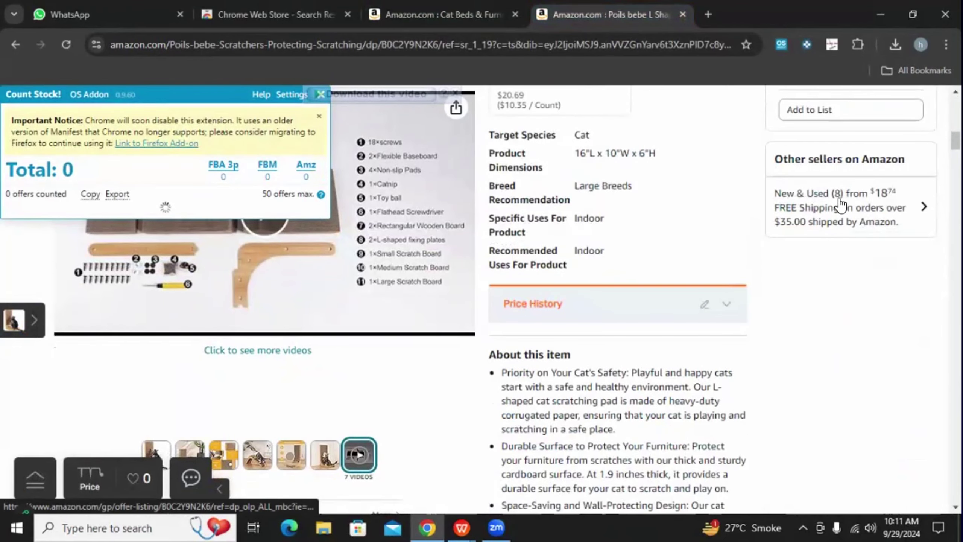
{"action": "left_click", "coordinate": [808, 226]}
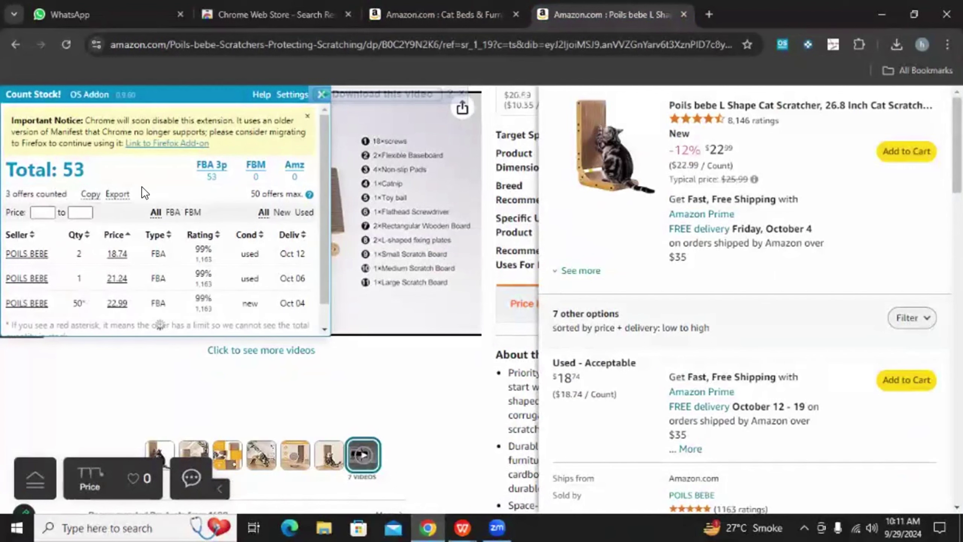
{"action": "scroll", "coordinate": [141, 215], "scroll_direction": "down", "scroll_amount": 1}
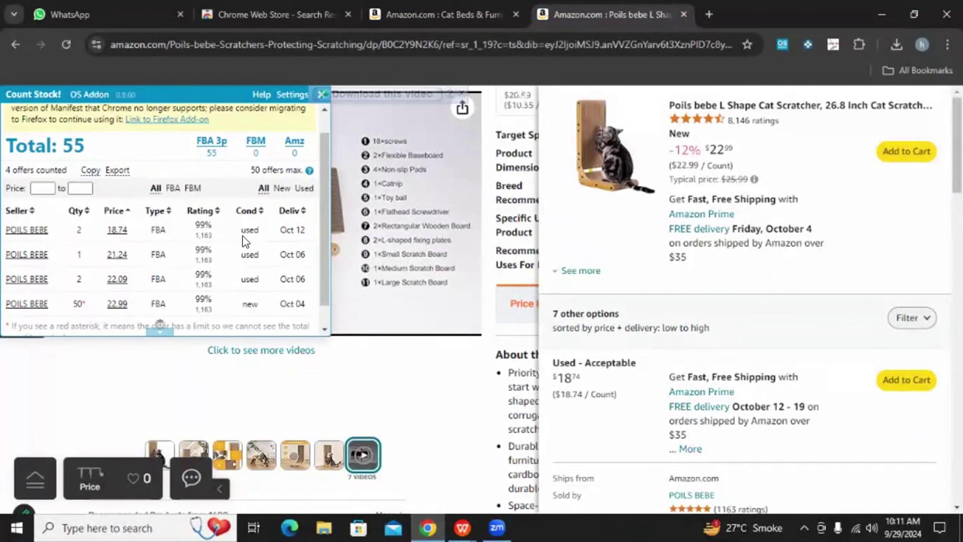
{"action": "scroll", "coordinate": [238, 283], "scroll_direction": "down", "scroll_amount": 1}
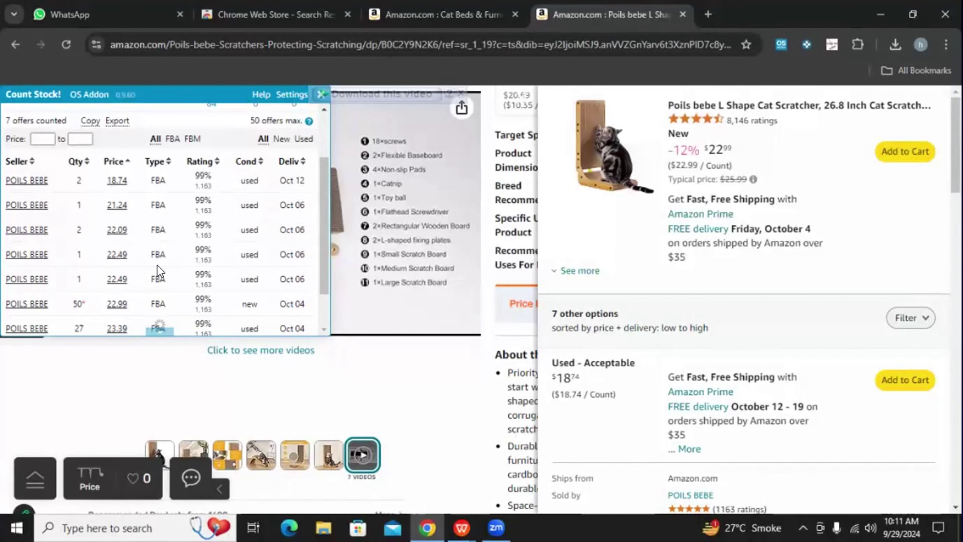
{"action": "scroll", "coordinate": [151, 237], "scroll_direction": "down", "scroll_amount": 3}
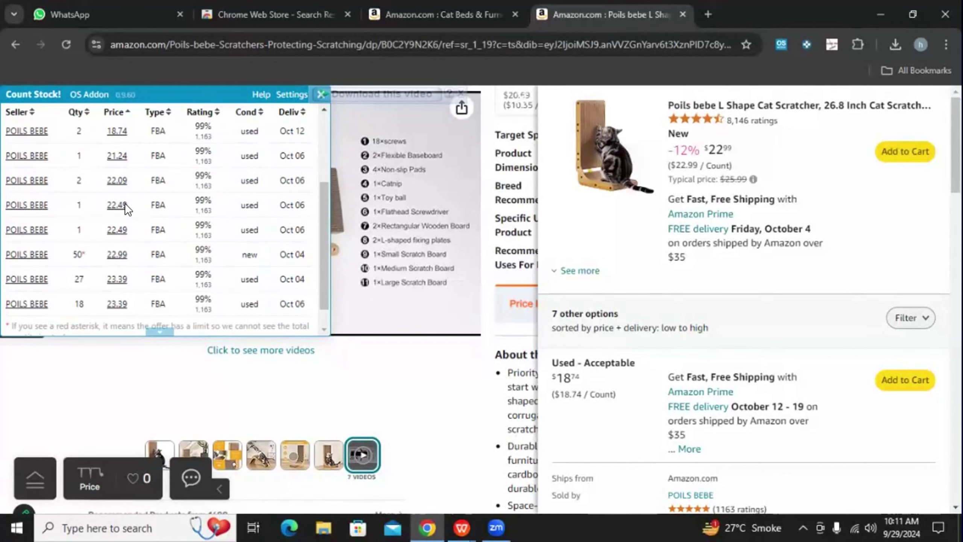
{"action": "scroll", "coordinate": [93, 149], "scroll_direction": "down", "scroll_amount": 3}
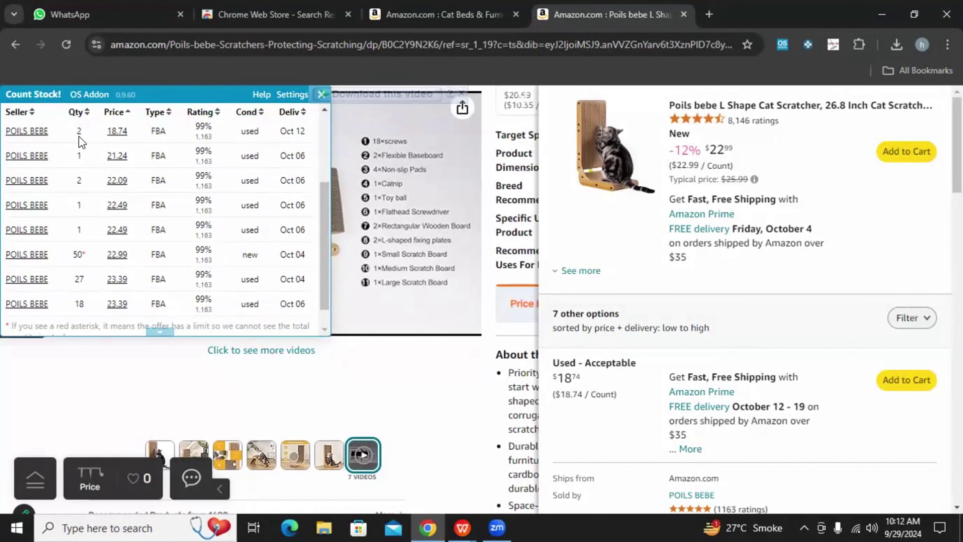
{"action": "scroll", "coordinate": [174, 224], "scroll_direction": "down", "scroll_amount": 2}
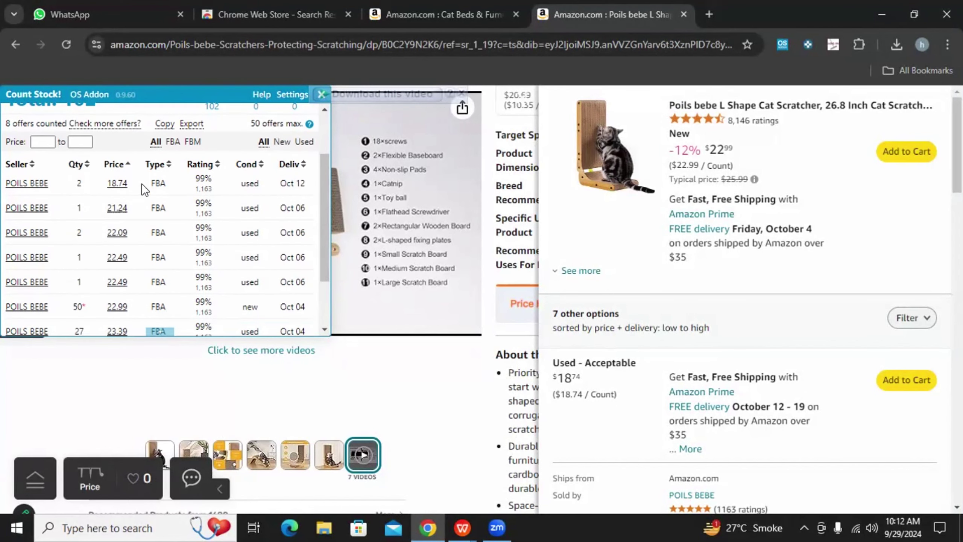
{"action": "scroll", "coordinate": [78, 232], "scroll_direction": "down", "scroll_amount": 2}
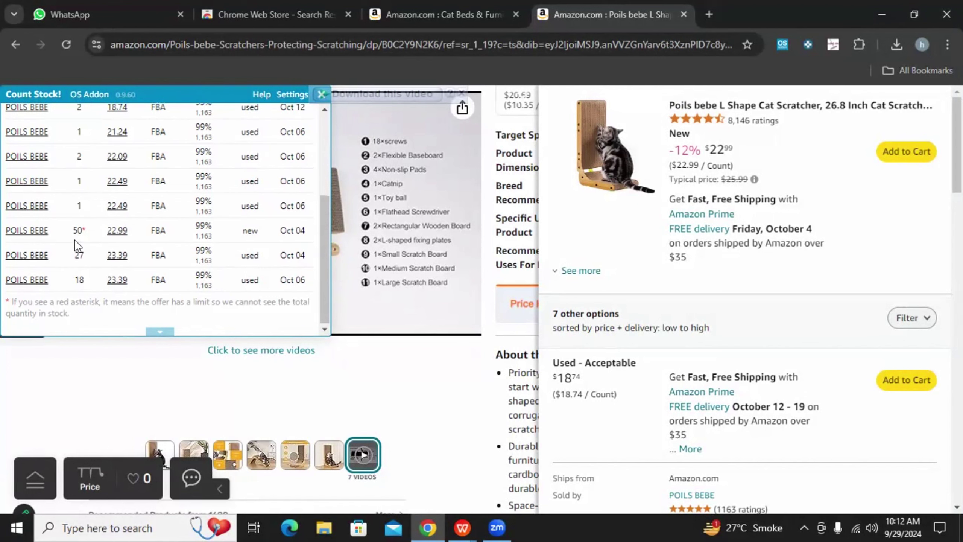
Check the total stock figure in the stock count and close the new and used offer list
{"action": "scroll", "coordinate": [53, 179], "scroll_direction": "up", "scroll_amount": 4}
{"action": "left_click_drag", "start_coordinate": [67, 170], "coordinate": [126, 174]}
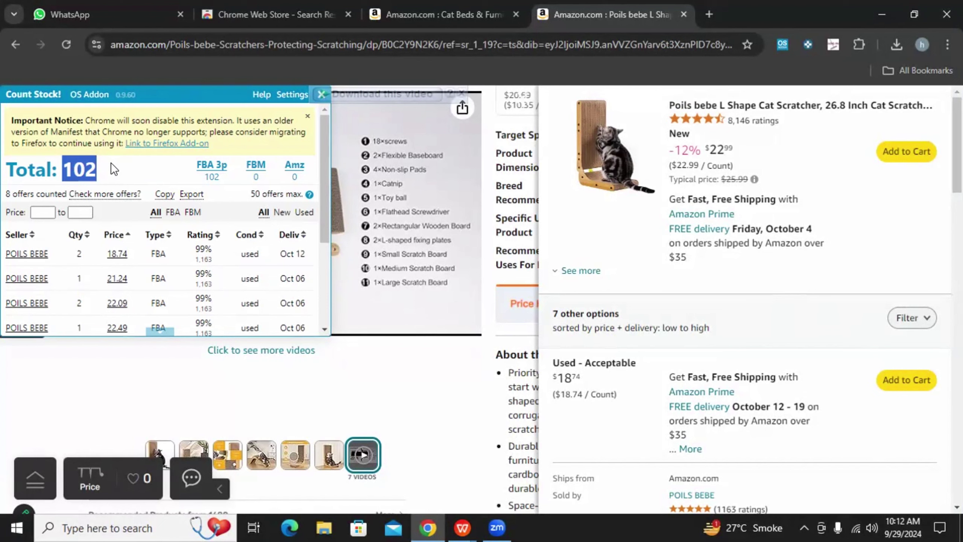
{"action": "left_click", "coordinate": [111, 168]}
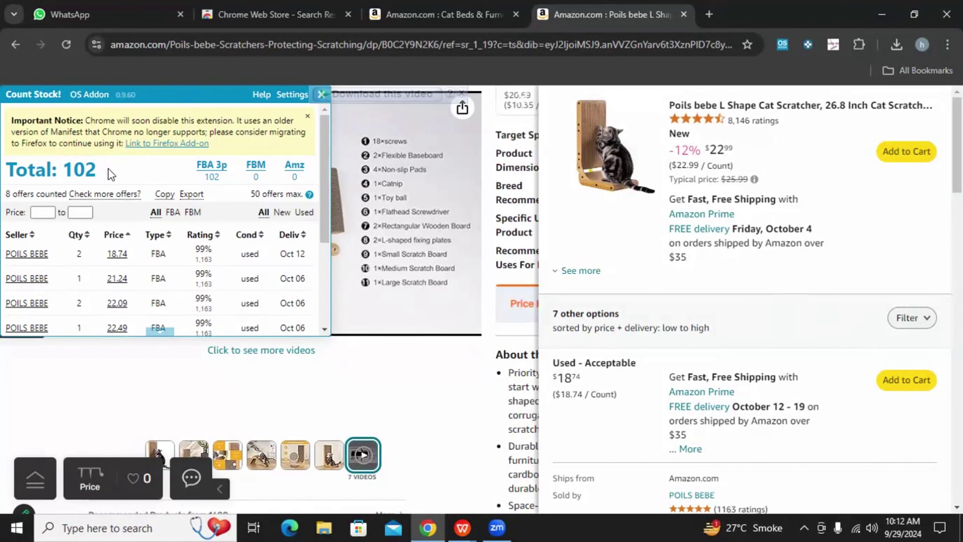
{"action": "left_click_drag", "start_coordinate": [64, 170], "coordinate": [109, 176]}
{"action": "left_click", "coordinate": [122, 166]}
{"action": "left_click", "coordinate": [527, 111]}
{"action": "scroll", "coordinate": [556, 234], "scroll_direction": "up", "scroll_amount": 6}
{"action": "scroll", "coordinate": [556, 228], "scroll_direction": "up", "scroll_amount": 1}
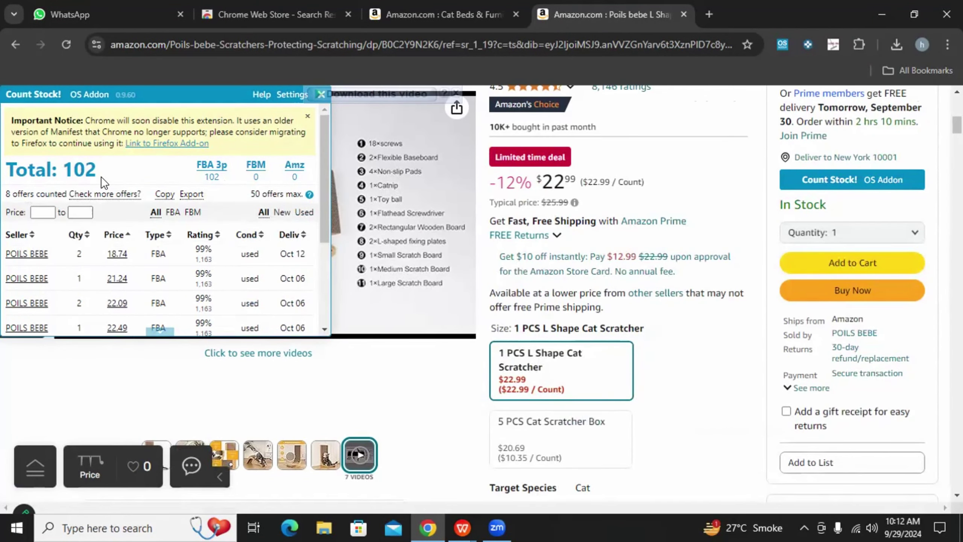
Compare the individual offers' quantities with the total in the stock count
{"action": "scroll", "coordinate": [101, 176], "scroll_direction": "down", "scroll_amount": 4}
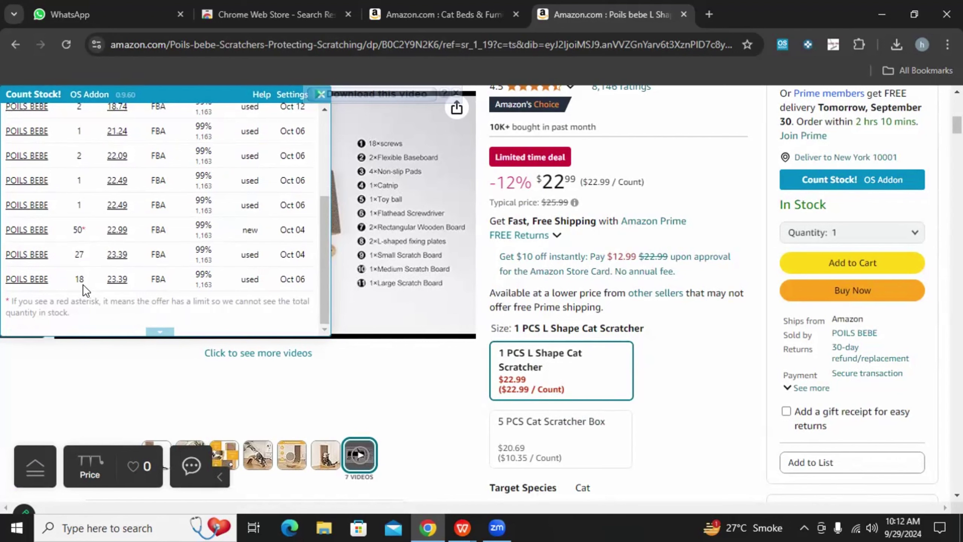
{"action": "scroll", "coordinate": [77, 252], "scroll_direction": "up", "scroll_amount": 4}
{"action": "scroll", "coordinate": [89, 166], "scroll_direction": "down", "scroll_amount": 4}
{"action": "scroll", "coordinate": [83, 274], "scroll_direction": "up", "scroll_amount": 4}
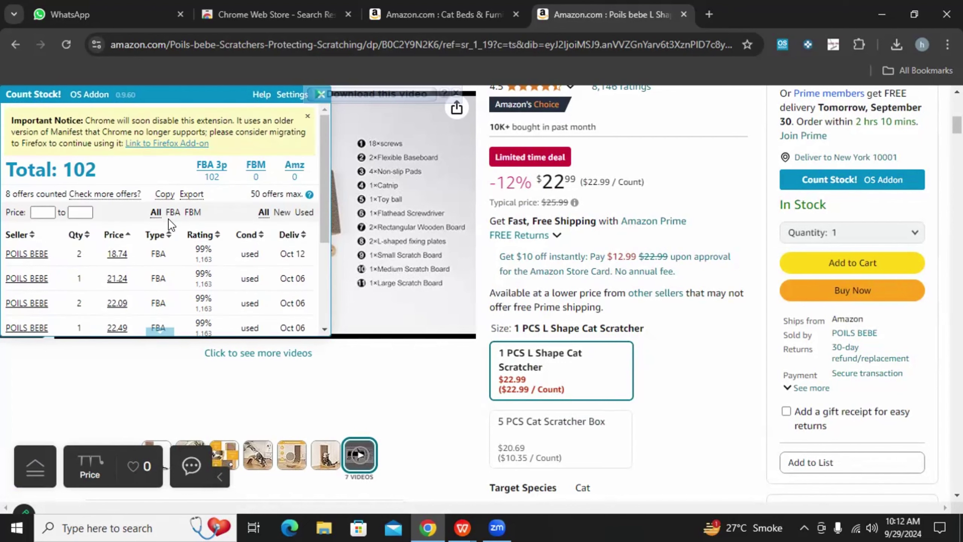
Filter the counted offers by FBA, by FBM and back to All, reviewing the offers listed for each filter
{"action": "left_click", "coordinate": [172, 212]}
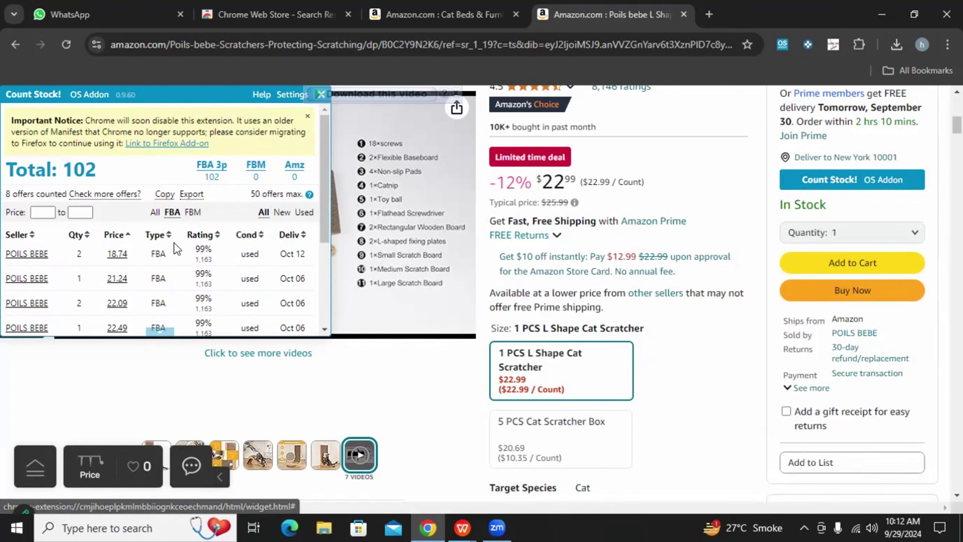
{"action": "scroll", "coordinate": [174, 242], "scroll_direction": "down", "scroll_amount": 5}
{"action": "scroll", "coordinate": [184, 243], "scroll_direction": "up", "scroll_amount": 5}
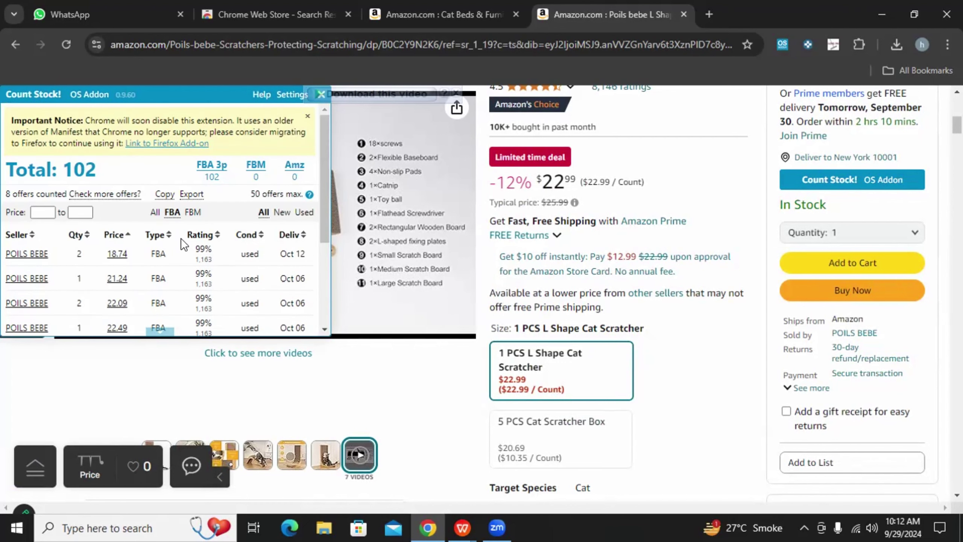
{"action": "left_click", "coordinate": [193, 212]}
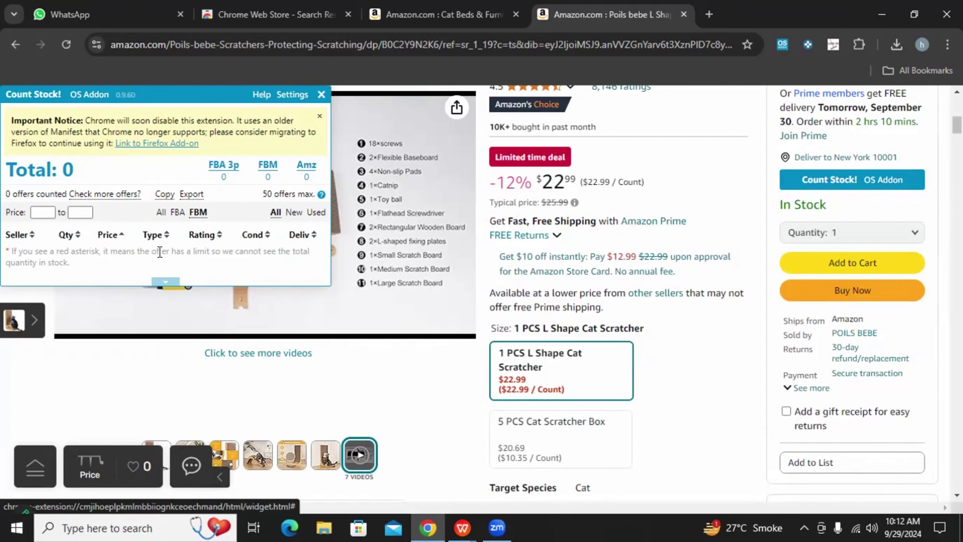
{"action": "left_click", "coordinate": [161, 212]}
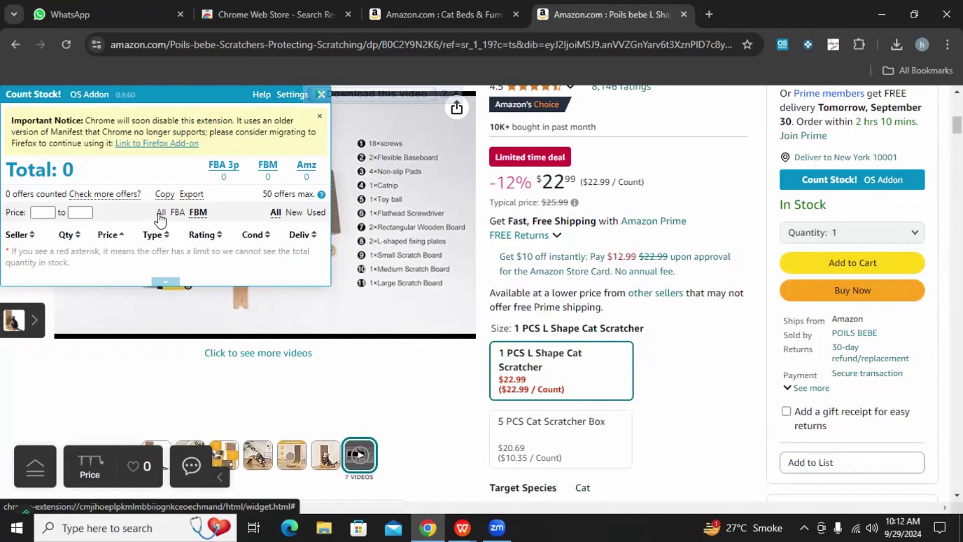
{"action": "scroll", "coordinate": [171, 213], "scroll_direction": "down", "scroll_amount": 5}
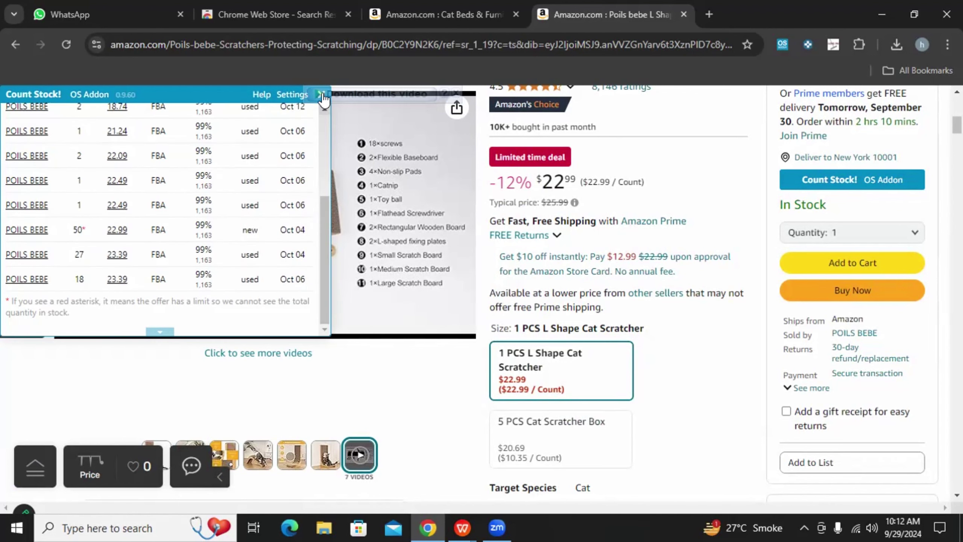
Dismiss the video download bar and close the stock count
{"action": "scroll", "coordinate": [260, 211], "scroll_direction": "up", "scroll_amount": 4}
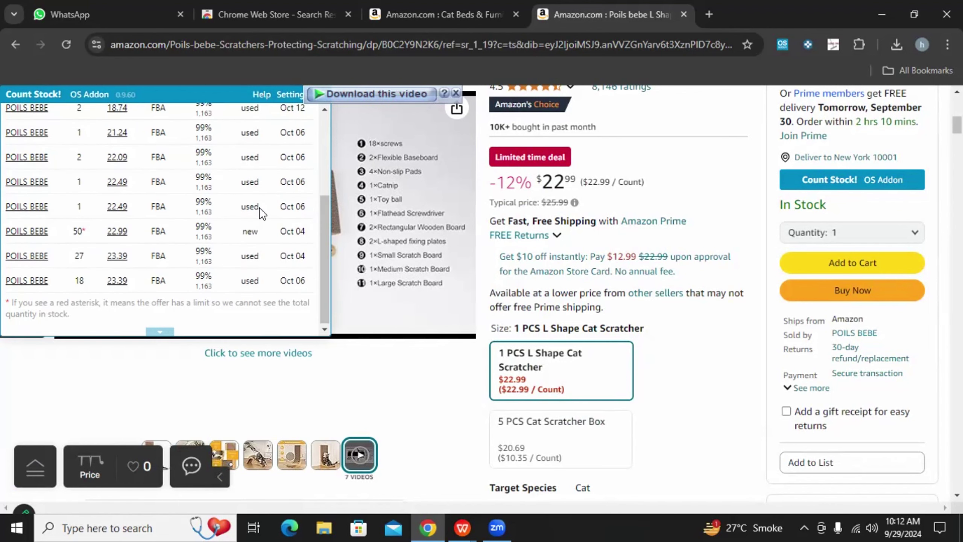
{"action": "left_click", "coordinate": [456, 93]}
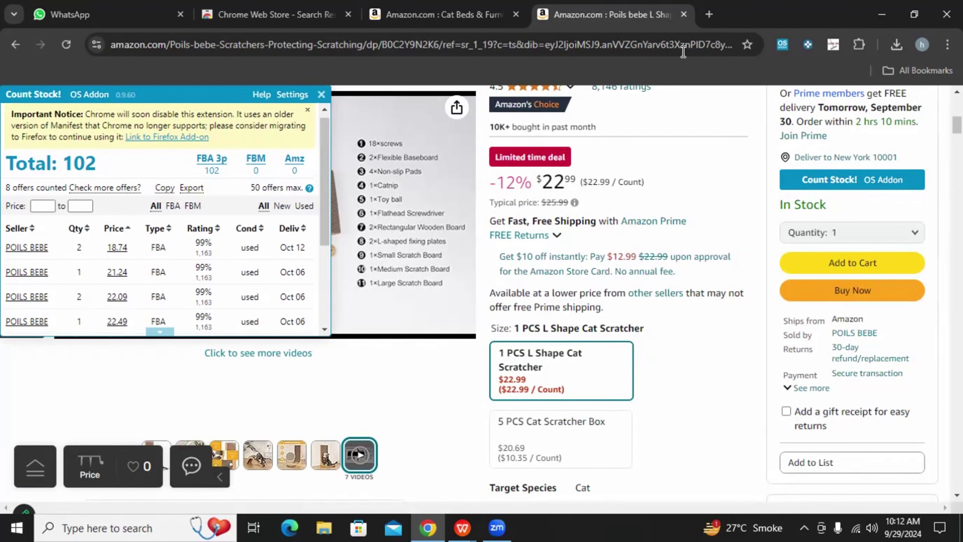
{"action": "left_click", "coordinate": [321, 95]}
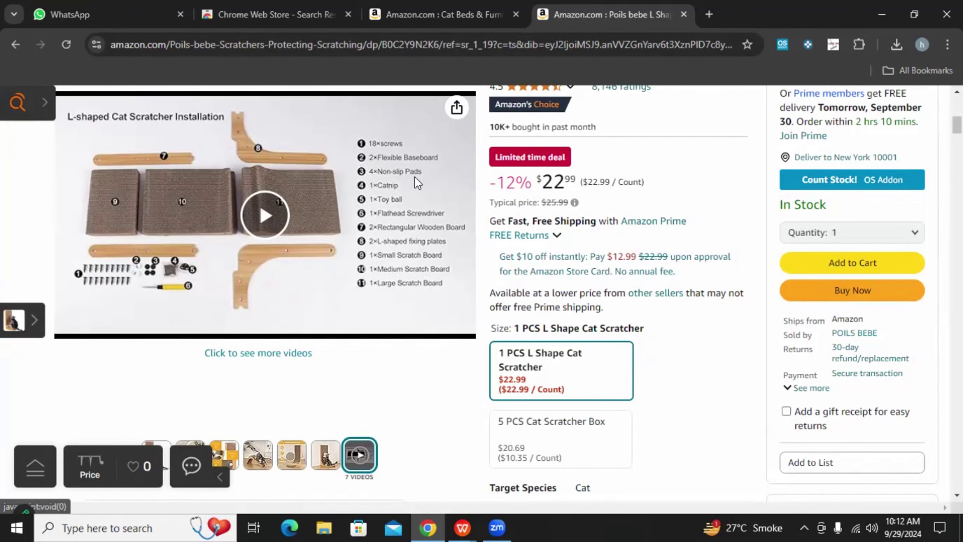
Examine the three-month price history chart below the product details for the Buy Box, New and Used prices
{"action": "scroll", "coordinate": [414, 178], "scroll_direction": "down", "scroll_amount": 15}
{"action": "scroll", "coordinate": [450, 271], "scroll_direction": "down", "scroll_amount": 8}
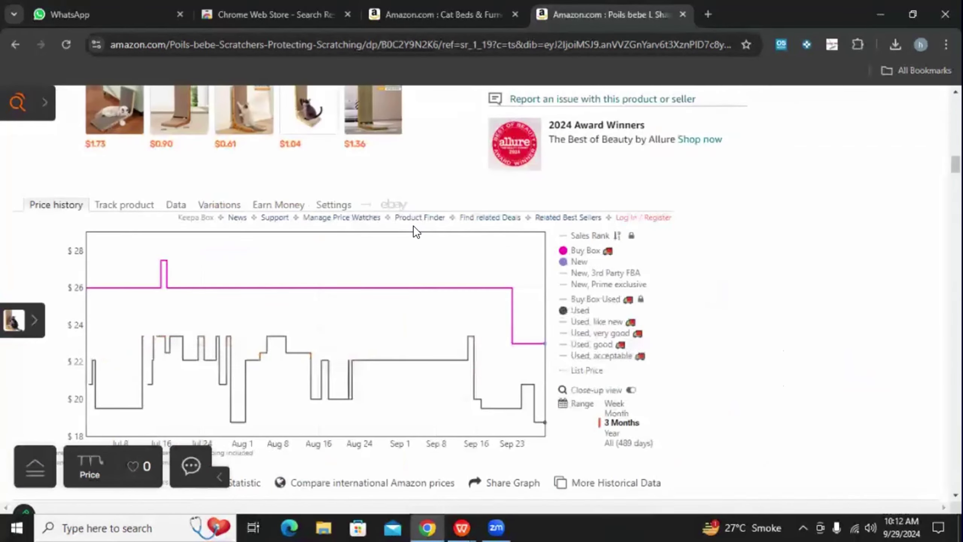
{"action": "scroll", "coordinate": [421, 238], "scroll_direction": "up", "scroll_amount": 3}
{"action": "scroll", "coordinate": [421, 238], "scroll_direction": "up", "scroll_amount": 2}
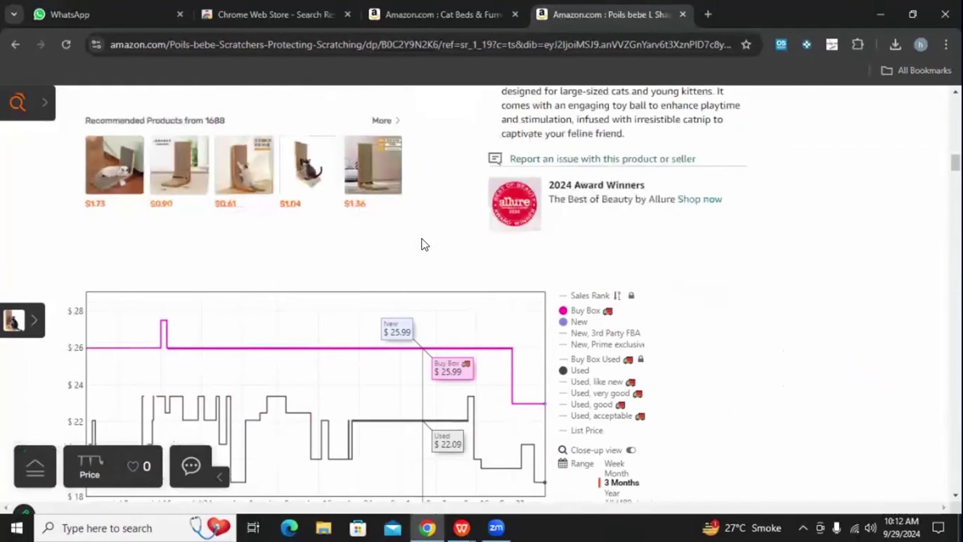
{"action": "scroll", "coordinate": [421, 243], "scroll_direction": "down", "scroll_amount": 3}
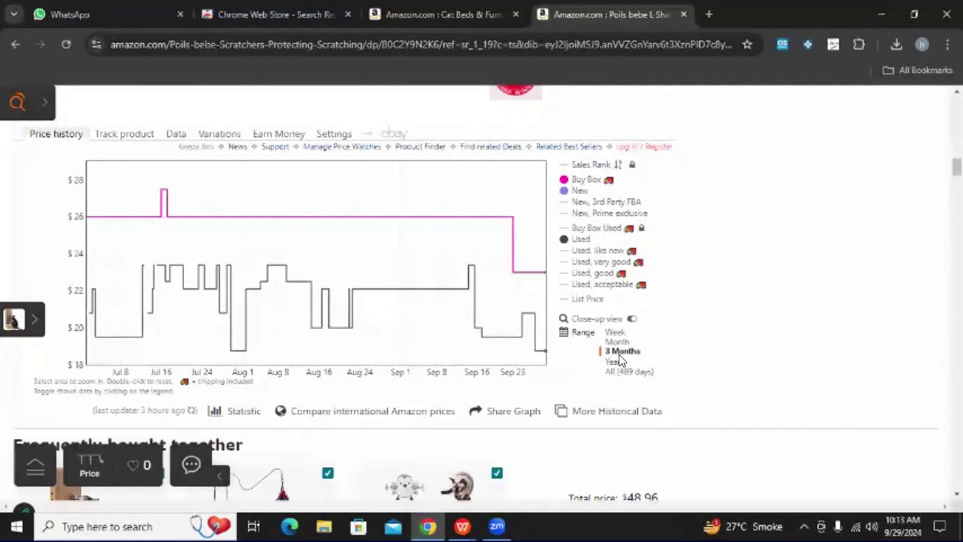
{"action": "mouse_move", "coordinate": [477, 229]}
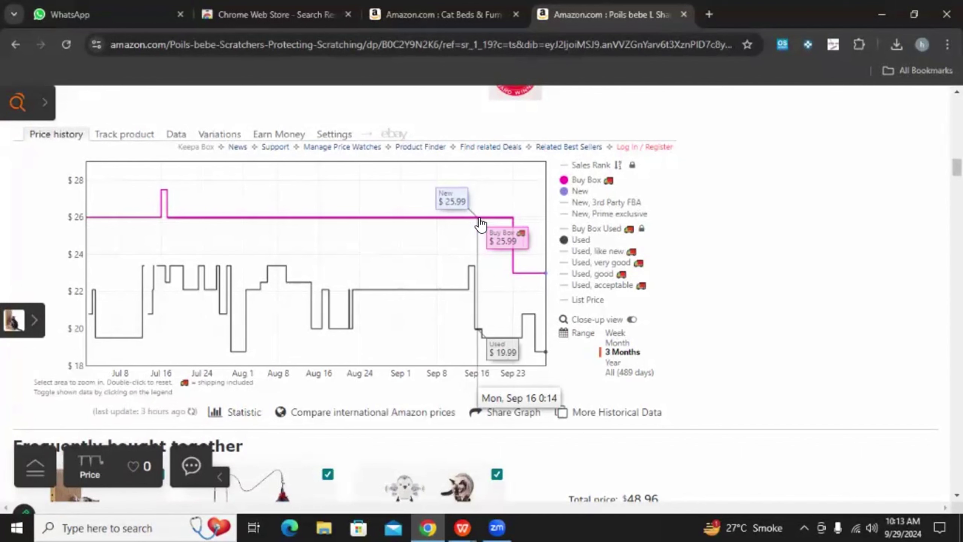
{"action": "mouse_move", "coordinate": [581, 187]}
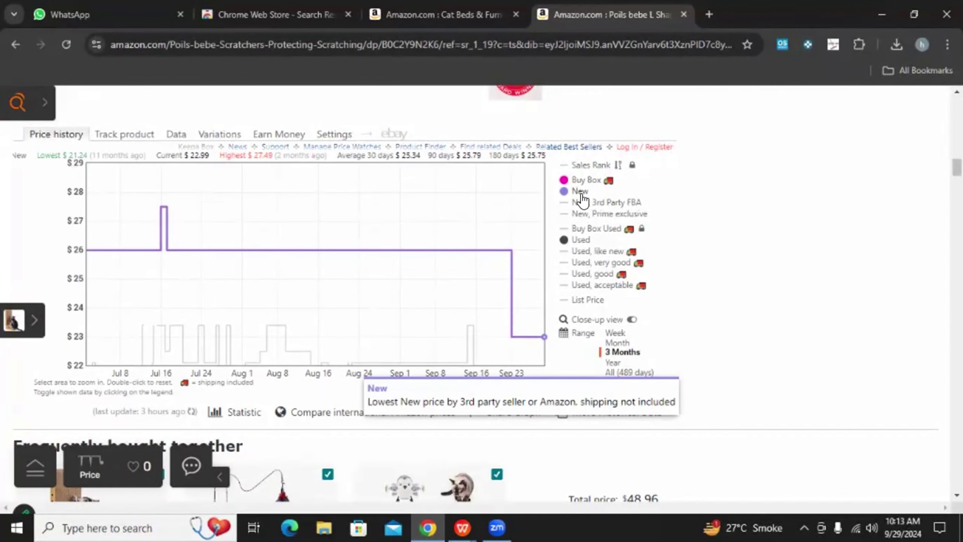
{"action": "mouse_move", "coordinate": [581, 243]}
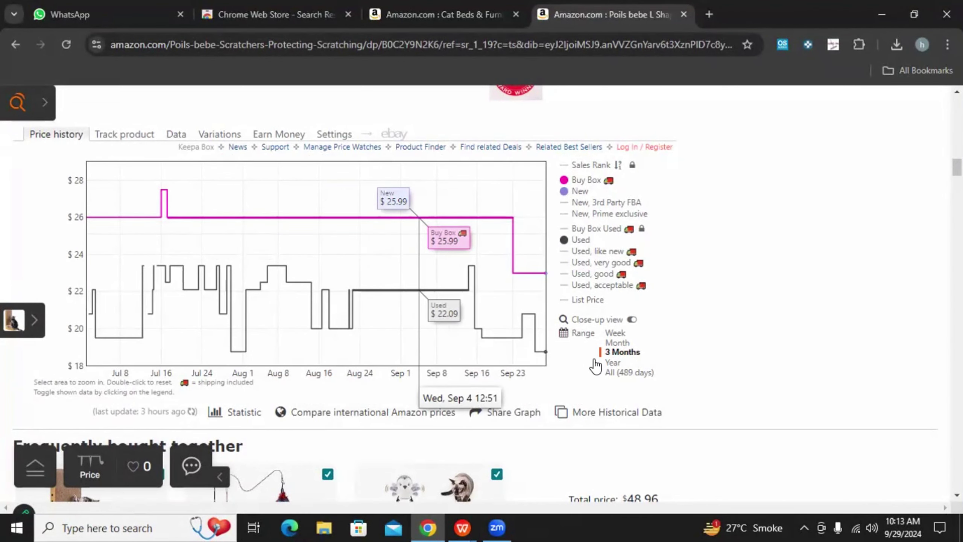
Review the price history over the Year range and over All (489 days), and return to the product's buying details
{"action": "left_click", "coordinate": [613, 363]}
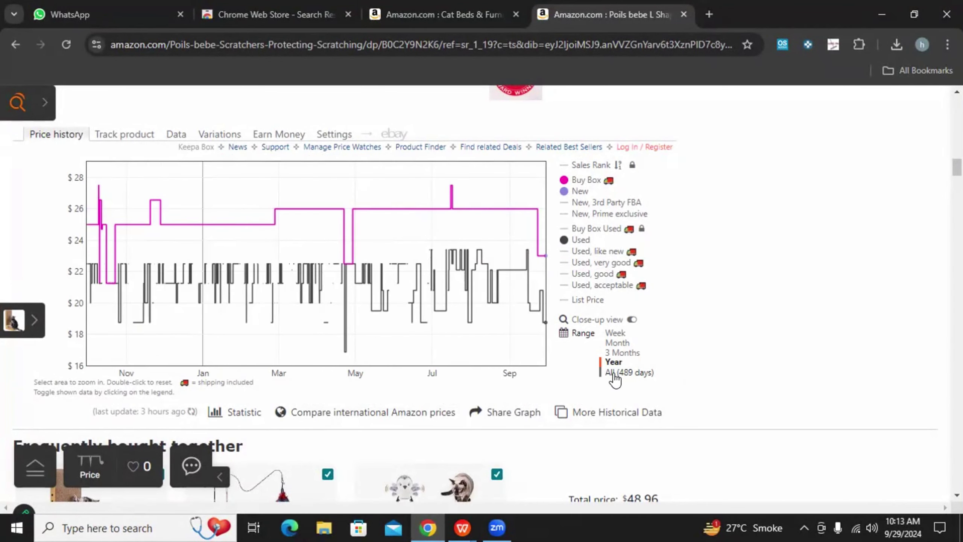
{"action": "left_click", "coordinate": [615, 372]}
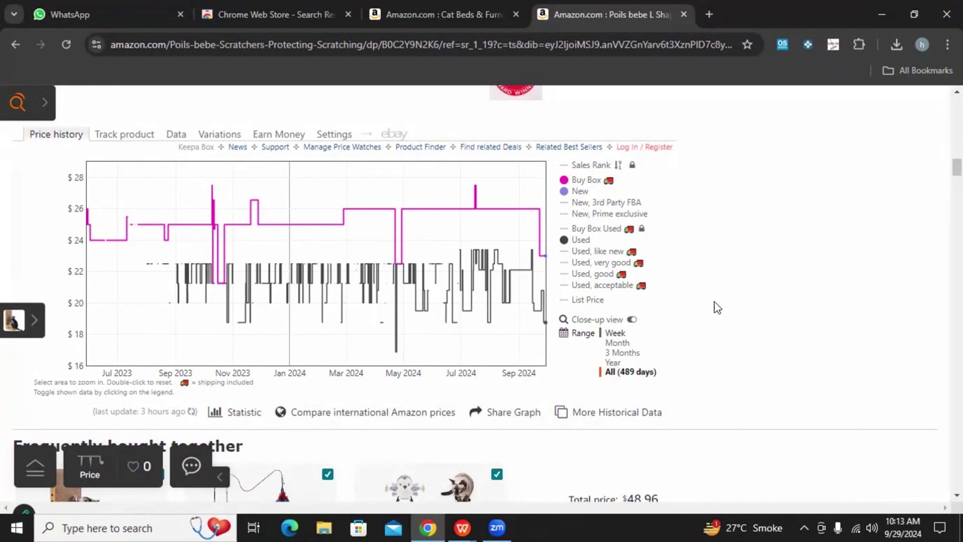
{"action": "scroll", "coordinate": [746, 311], "scroll_direction": "up", "scroll_amount": 2}
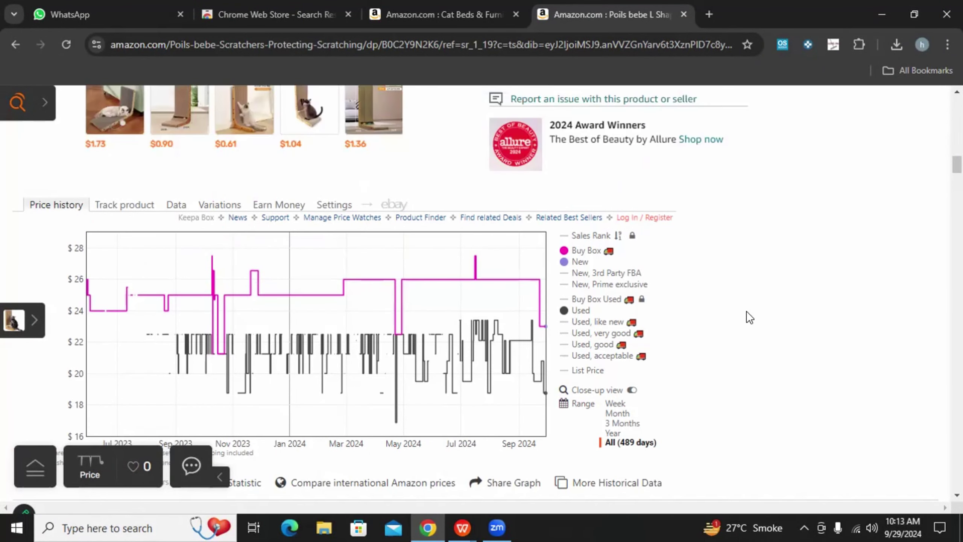
{"action": "scroll", "coordinate": [747, 347], "scroll_direction": "up", "scroll_amount": 10}
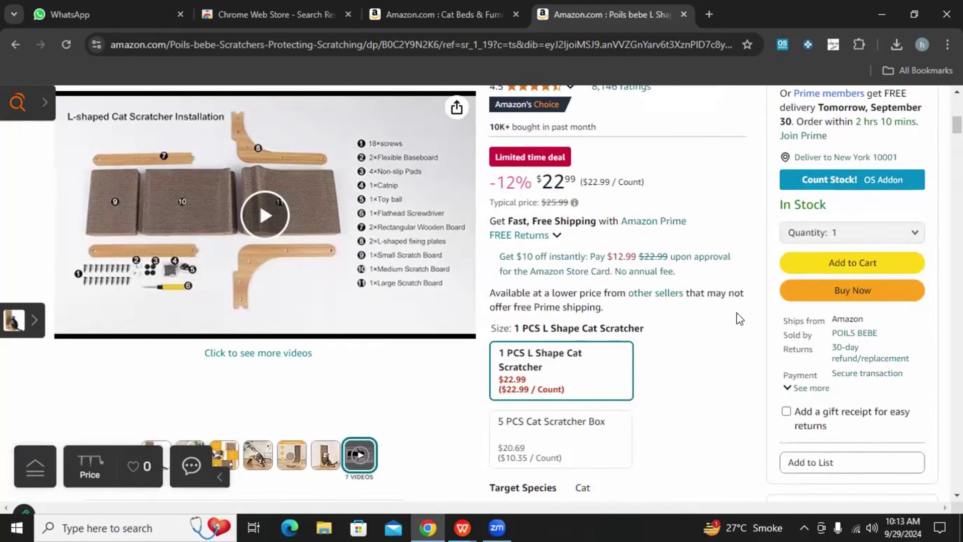
Review the cat scratcher's price, size options, specifications, other sellers and full price history chart on its product page
{"action": "scroll", "coordinate": [735, 313], "scroll_direction": "down", "scroll_amount": 10}
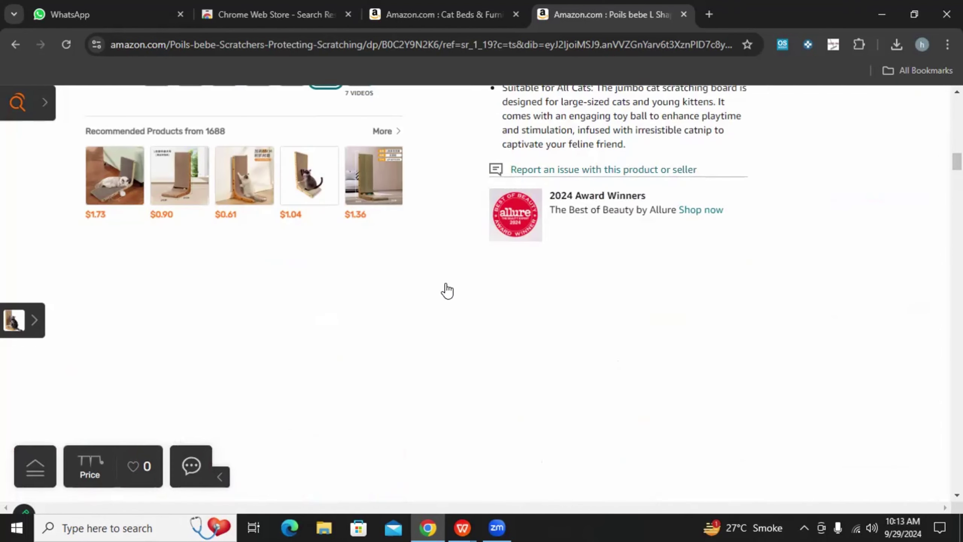
{"action": "scroll", "coordinate": [447, 262], "scroll_direction": "down", "scroll_amount": 4}
{"action": "scroll", "coordinate": [709, 271], "scroll_direction": "up", "scroll_amount": 18}
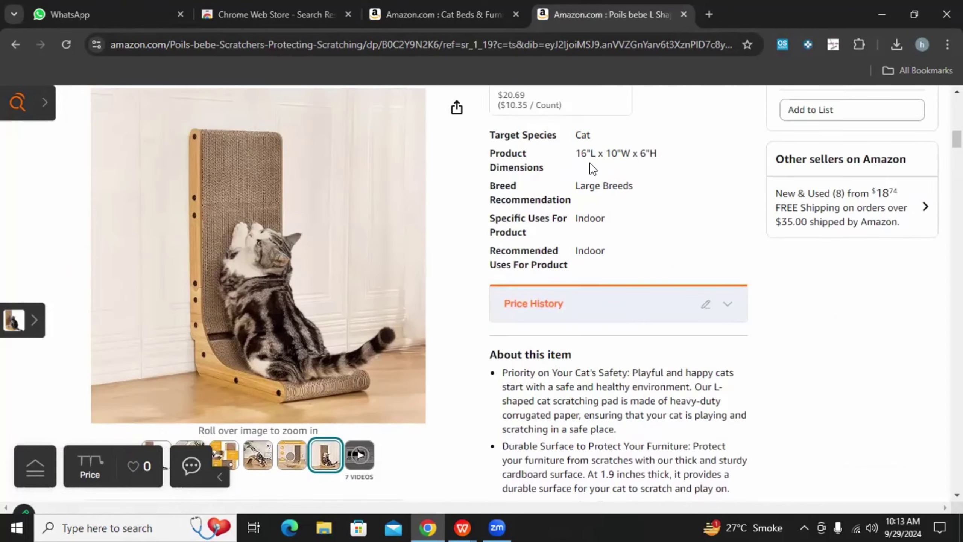
{"action": "scroll", "coordinate": [649, 267], "scroll_direction": "up", "scroll_amount": 8}
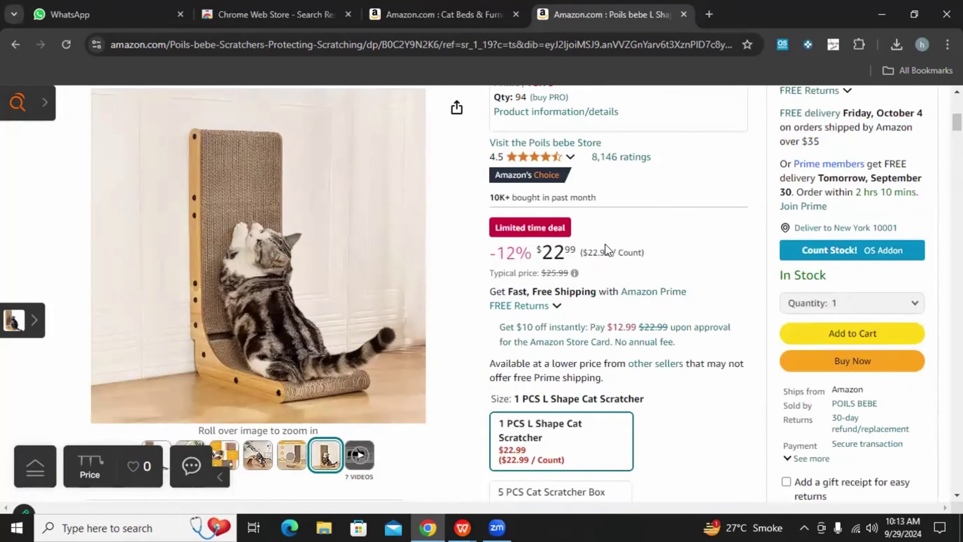
{"action": "scroll", "coordinate": [755, 224], "scroll_direction": "down", "scroll_amount": 5}
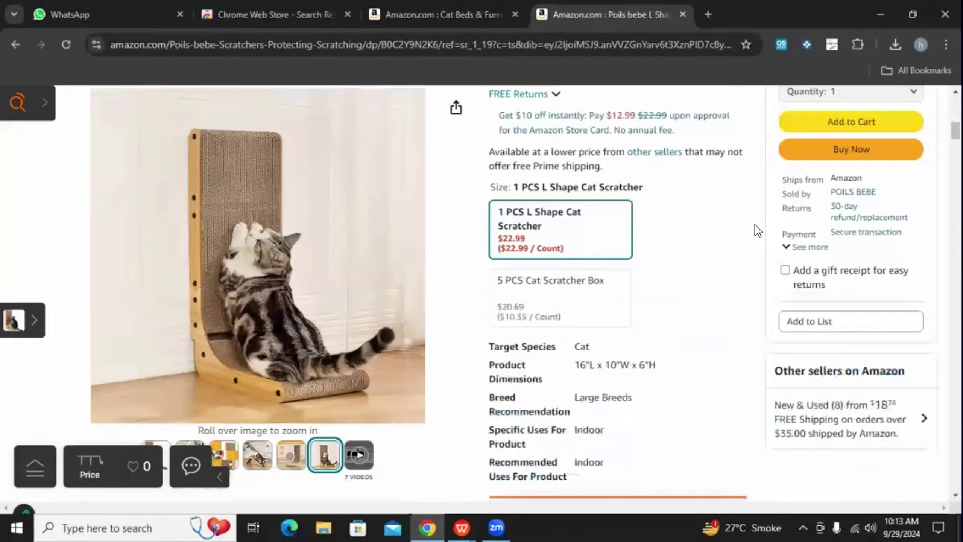
{"action": "scroll", "coordinate": [755, 225], "scroll_direction": "down", "scroll_amount": 20}
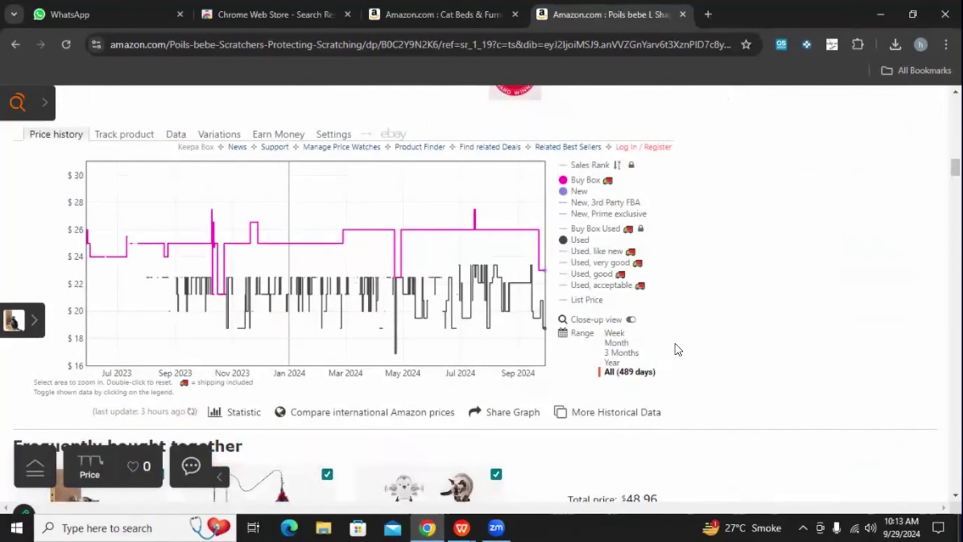
{"action": "scroll", "coordinate": [675, 343], "scroll_direction": "up", "scroll_amount": 10}
{"action": "scroll", "coordinate": [677, 341], "scroll_direction": "up", "scroll_amount": 8}
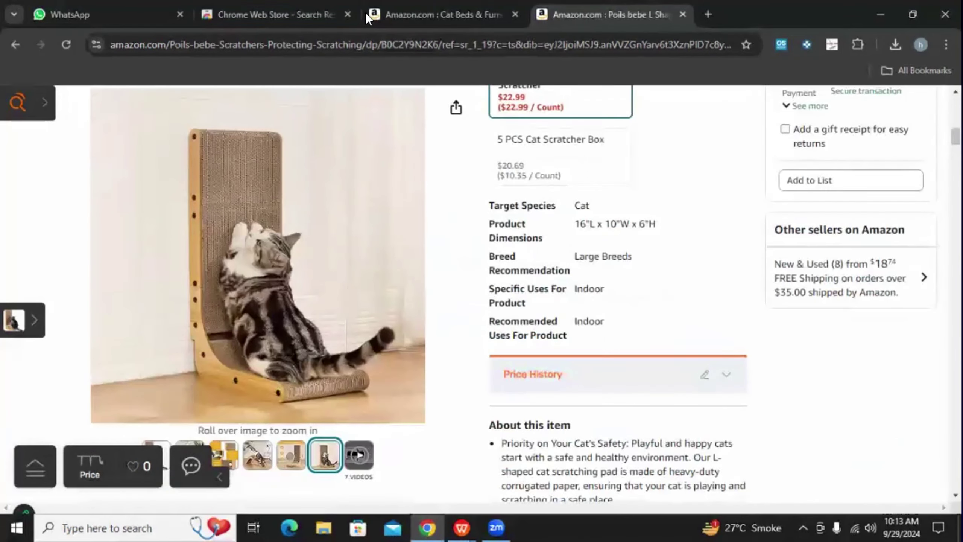
Return to the Cat Beds & Furniture results and check the cat scratcher's entries in PRODUCT DETAIL SHEET.xlsx
{"action": "left_click", "coordinate": [427, 12]}
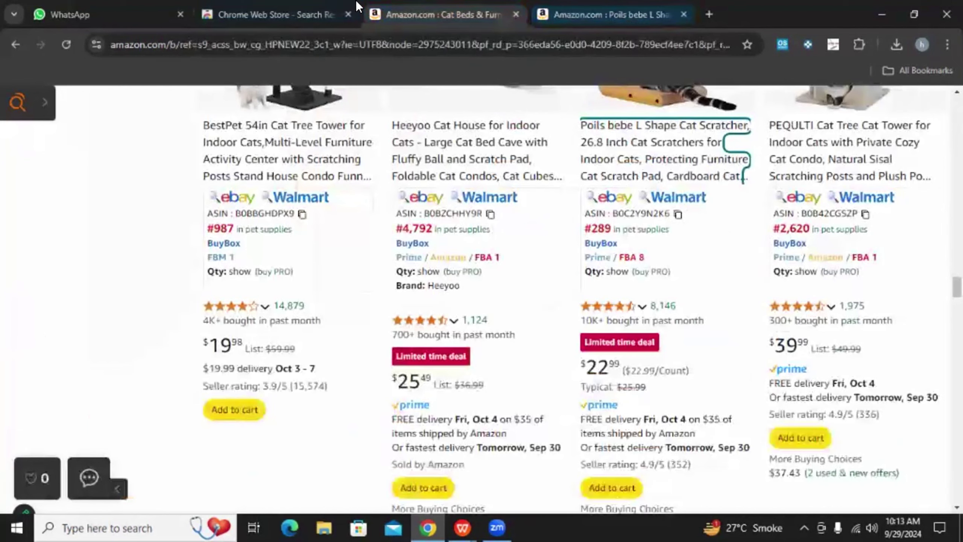
{"action": "left_click", "coordinate": [599, 15]}
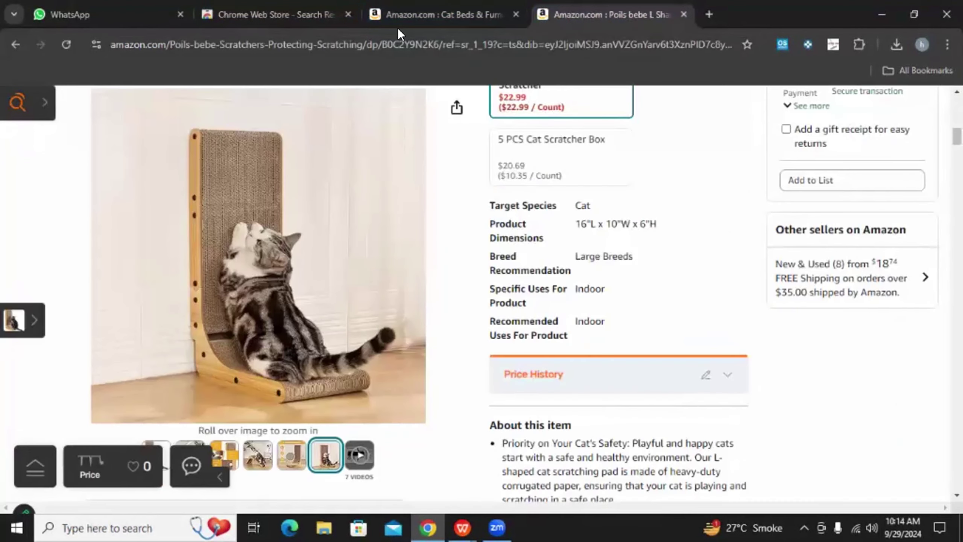
{"action": "left_click", "coordinate": [403, 8]}
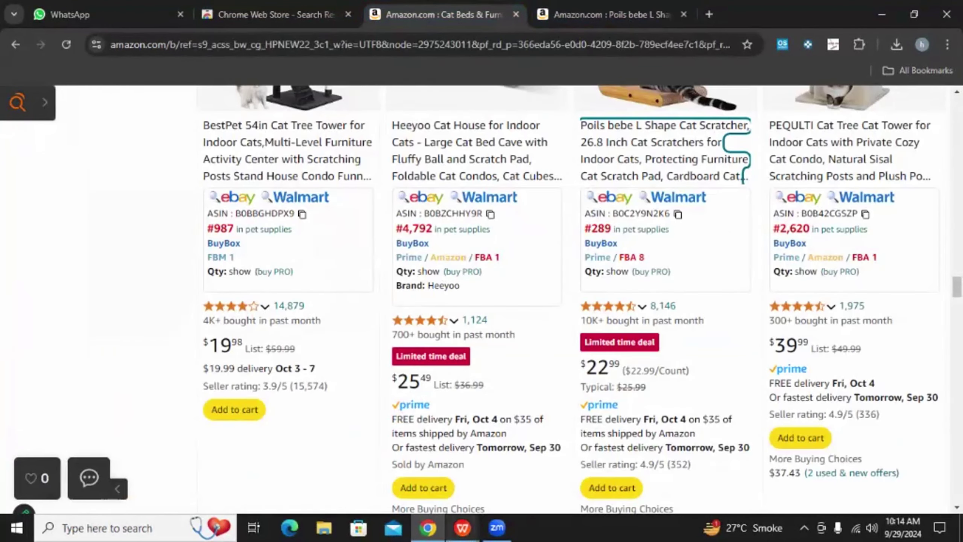
{"action": "mouse_move", "coordinate": [462, 528]}
{"action": "left_click", "coordinate": [496, 476]}
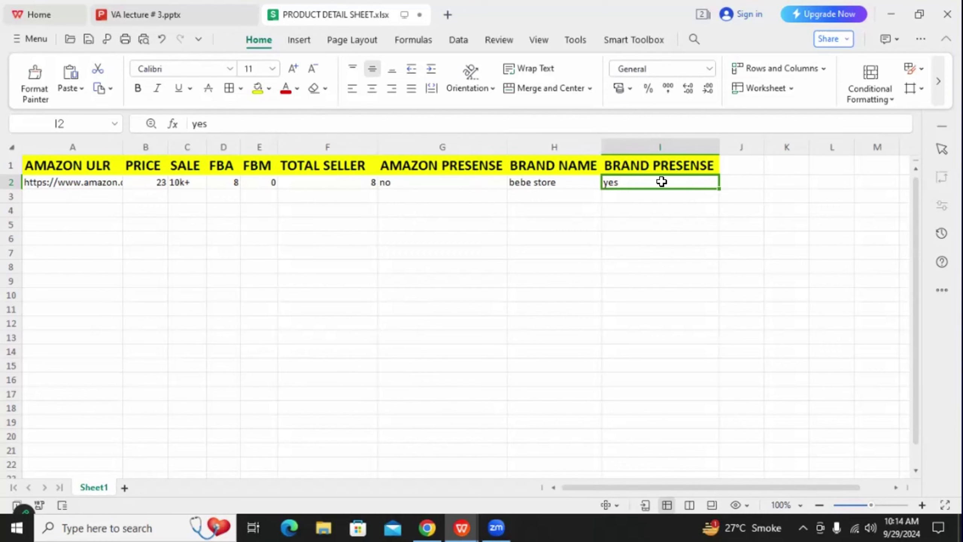
{"action": "left_click", "coordinate": [891, 14]}
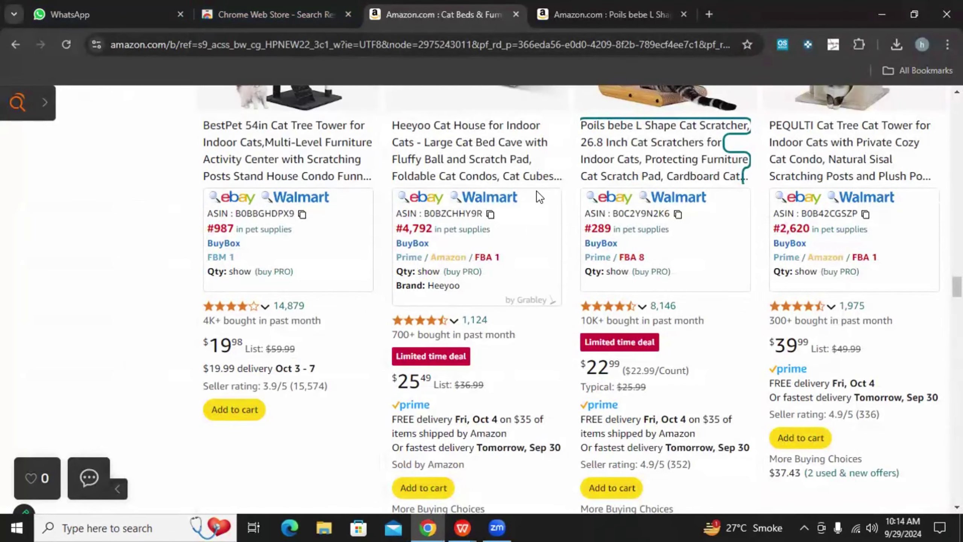
Look back through the Cat Beds & Furniture results up to the start of the page
{"action": "scroll", "coordinate": [537, 190], "scroll_direction": "up", "scroll_amount": 4}
{"action": "scroll", "coordinate": [537, 190], "scroll_direction": "up", "scroll_amount": 5}
{"action": "scroll", "coordinate": [536, 191], "scroll_direction": "up", "scroll_amount": 5}
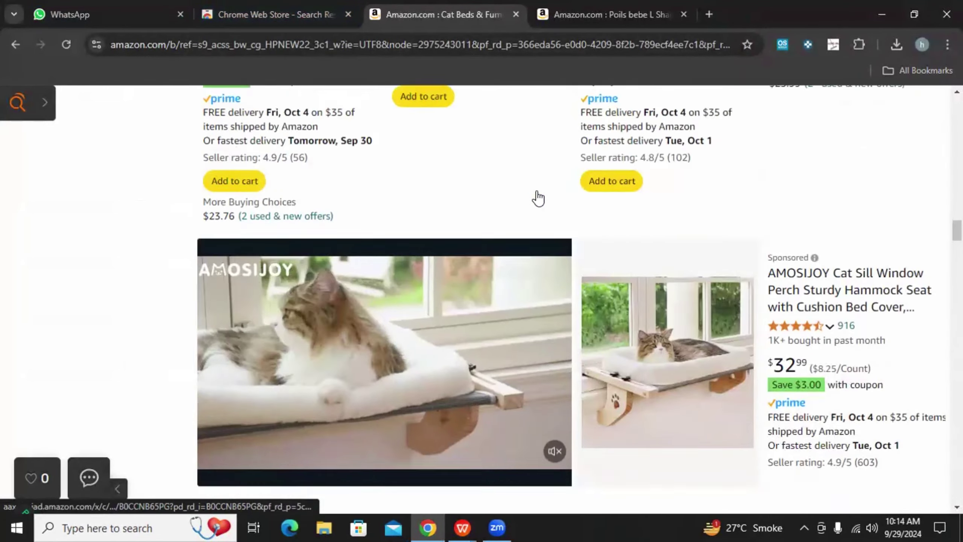
{"action": "scroll", "coordinate": [539, 196], "scroll_direction": "up", "scroll_amount": 6}
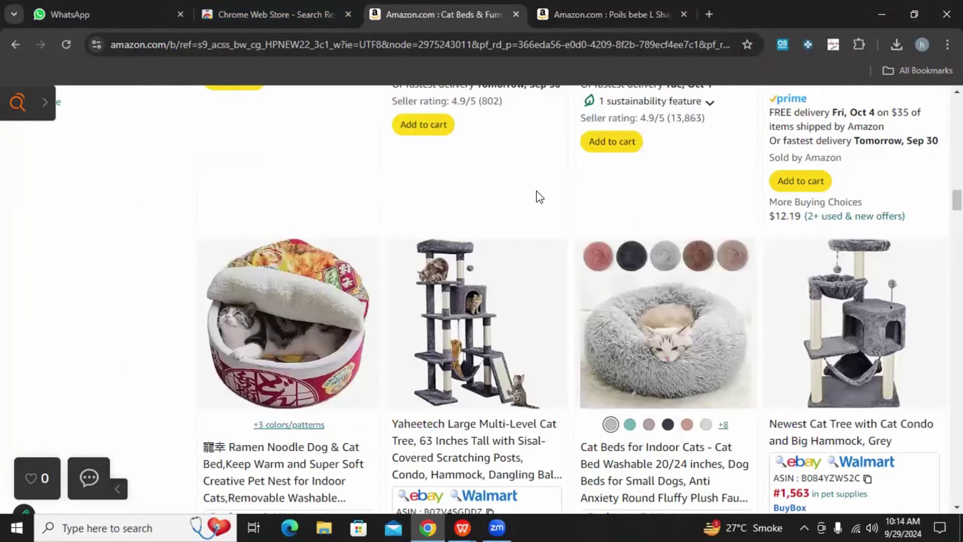
{"action": "scroll", "coordinate": [539, 196], "scroll_direction": "up", "scroll_amount": 15}
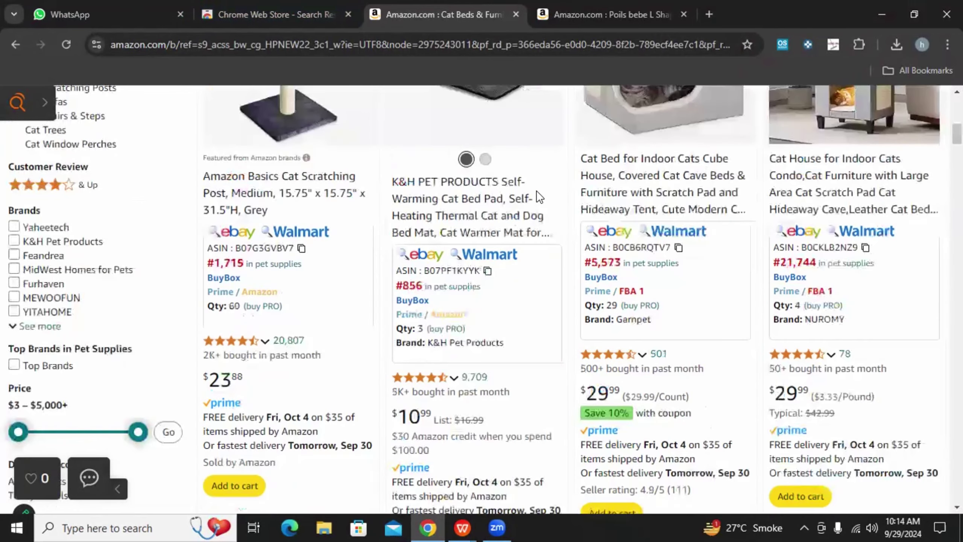
{"action": "scroll", "coordinate": [539, 196], "scroll_direction": "up", "scroll_amount": 5}
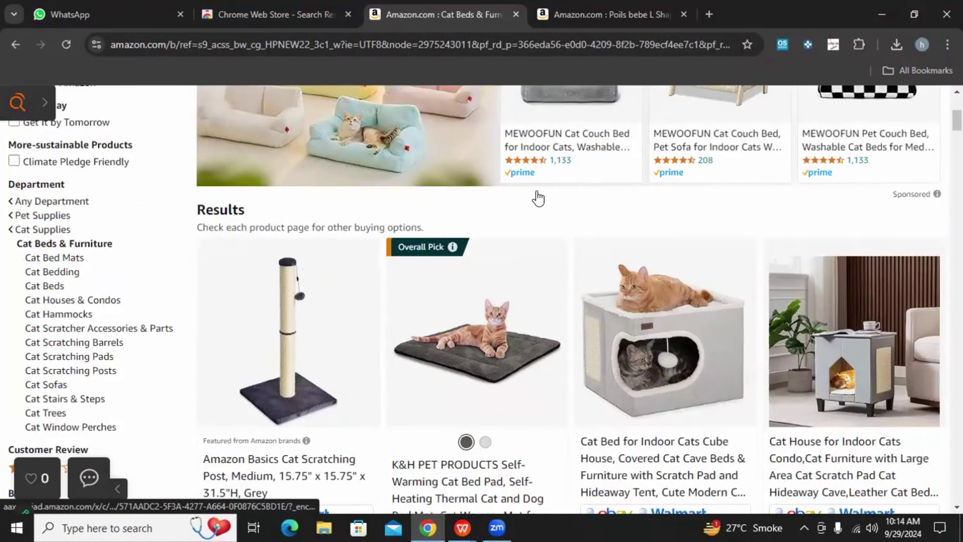
{"action": "scroll", "coordinate": [537, 197], "scroll_direction": "up", "scroll_amount": 5}
Switch to PRODUCT DETAIL SHEET.xlsx and review the column headings, the recorded product row and the empty rows below
{"action": "mouse_move", "coordinate": [462, 528]}
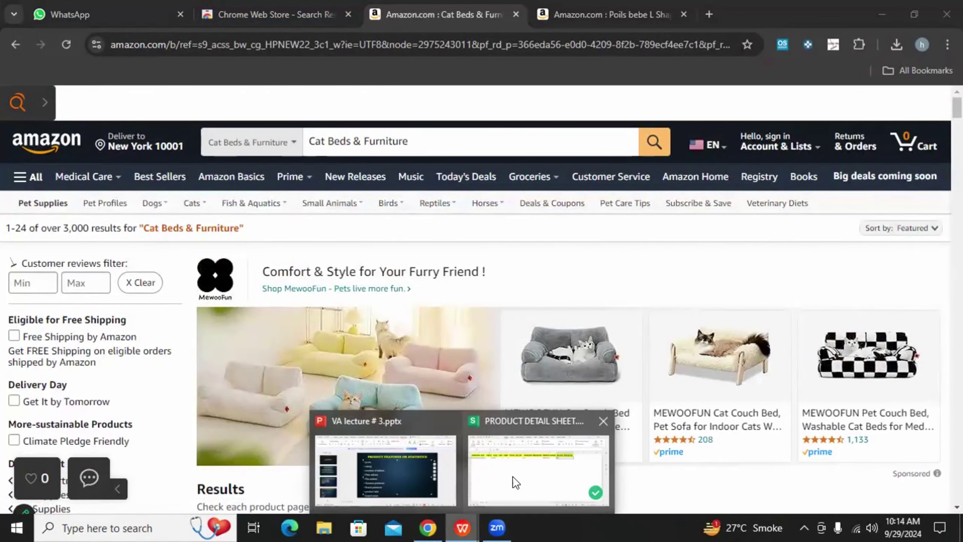
{"action": "left_click", "coordinate": [514, 476]}
{"action": "scroll", "coordinate": [324, 296], "scroll_direction": "down", "scroll_amount": 3}
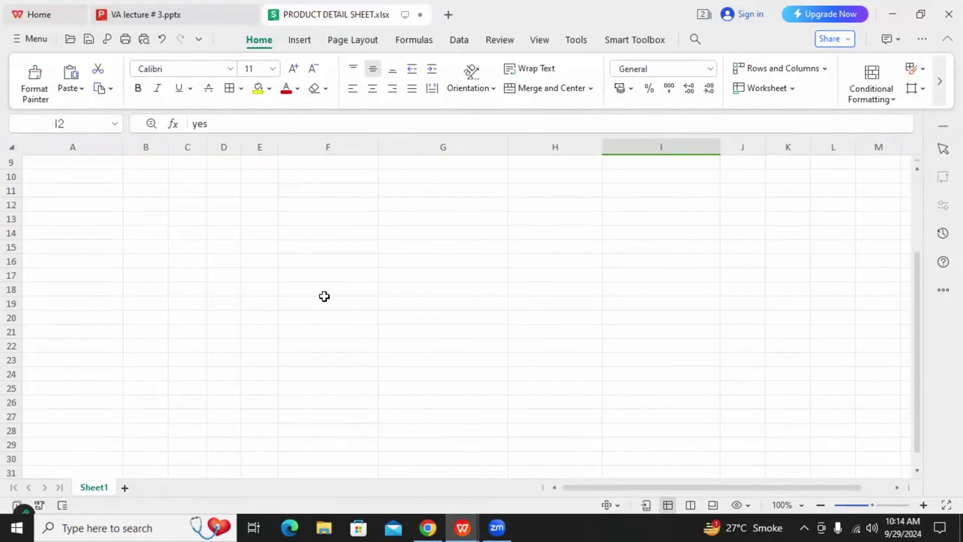
{"action": "scroll", "coordinate": [324, 296], "scroll_direction": "up", "scroll_amount": 3}
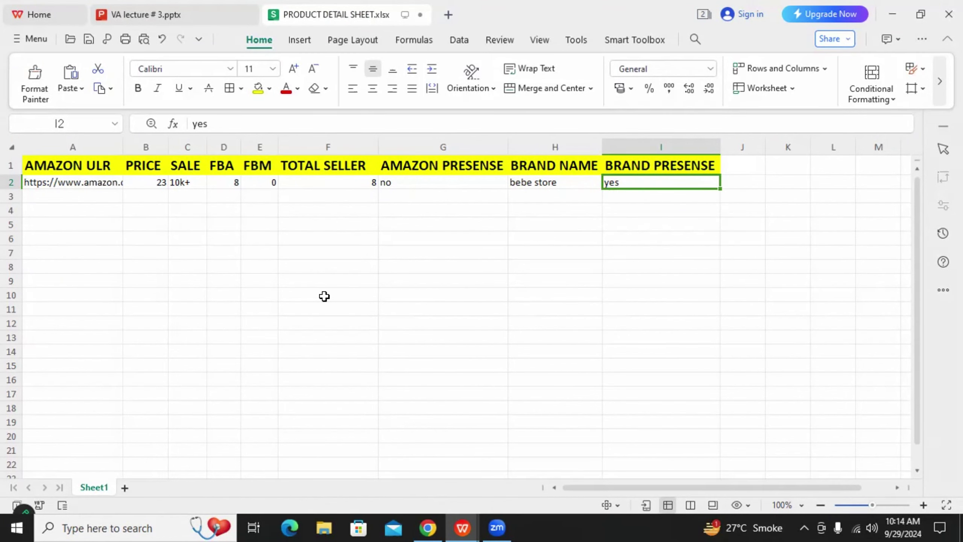
{"action": "scroll", "coordinate": [325, 297], "scroll_direction": "down", "scroll_amount": 1}
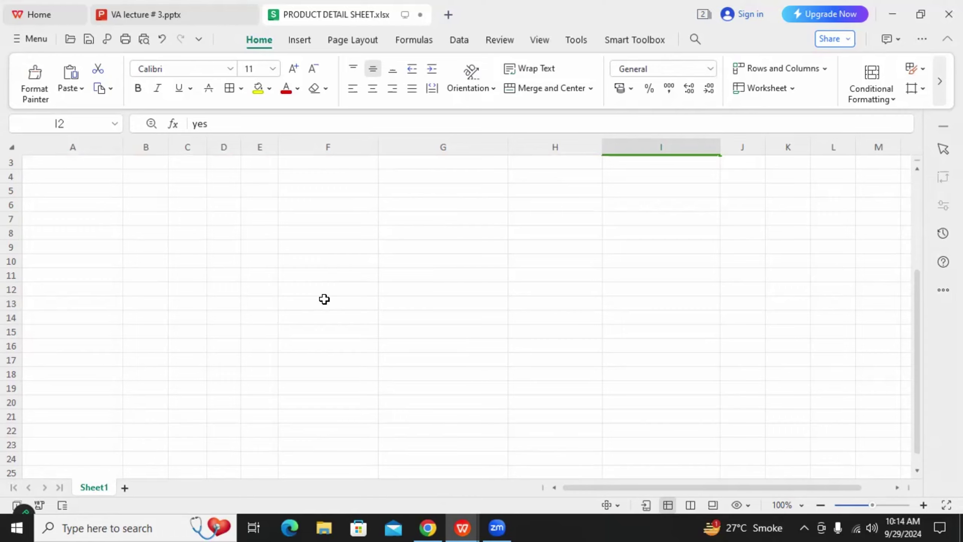
{"action": "scroll", "coordinate": [307, 269], "scroll_direction": "up", "scroll_amount": 7}
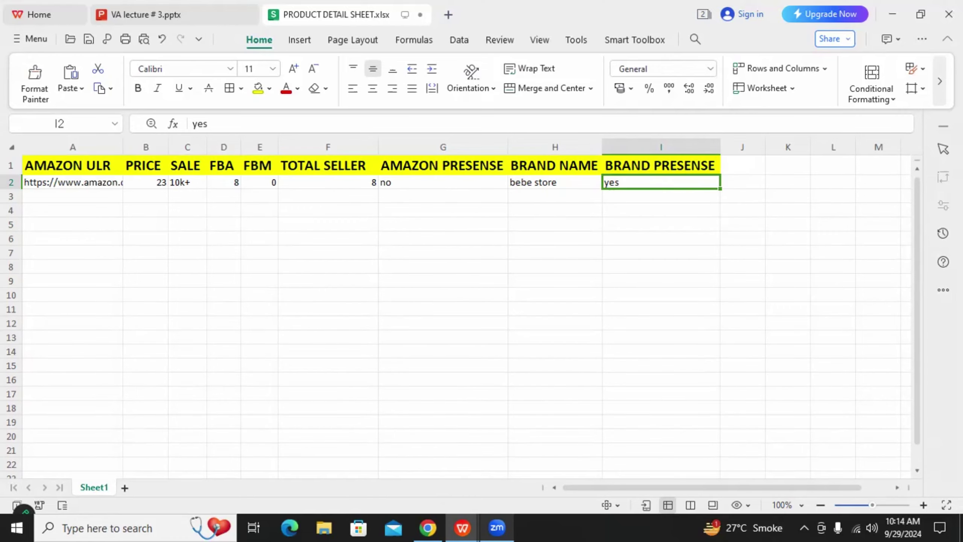
Switch back to the Amazon results and look over the first listings' sales rank, seller type, monthly sales and price
{"action": "key", "text": "alt+Tab"}
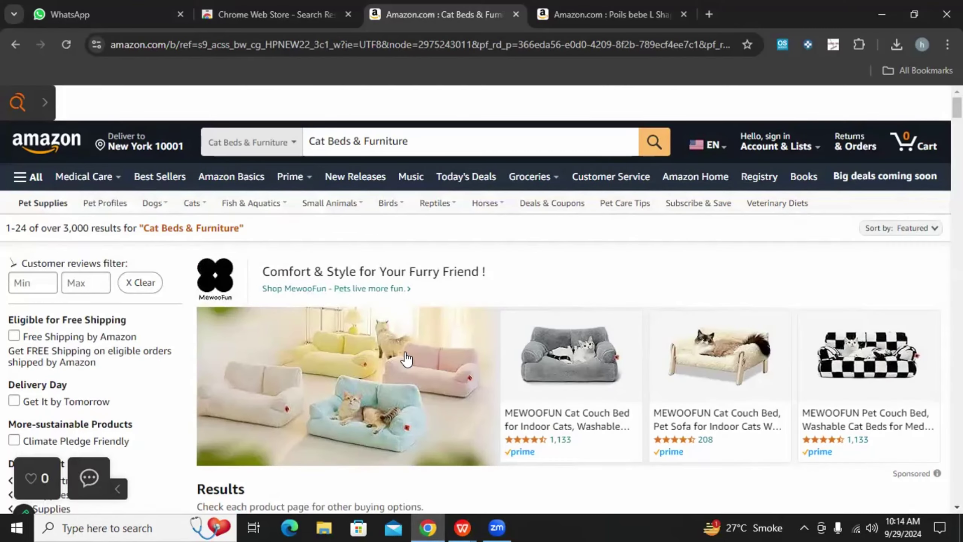
{"action": "scroll", "coordinate": [363, 265], "scroll_direction": "down", "scroll_amount": 10}
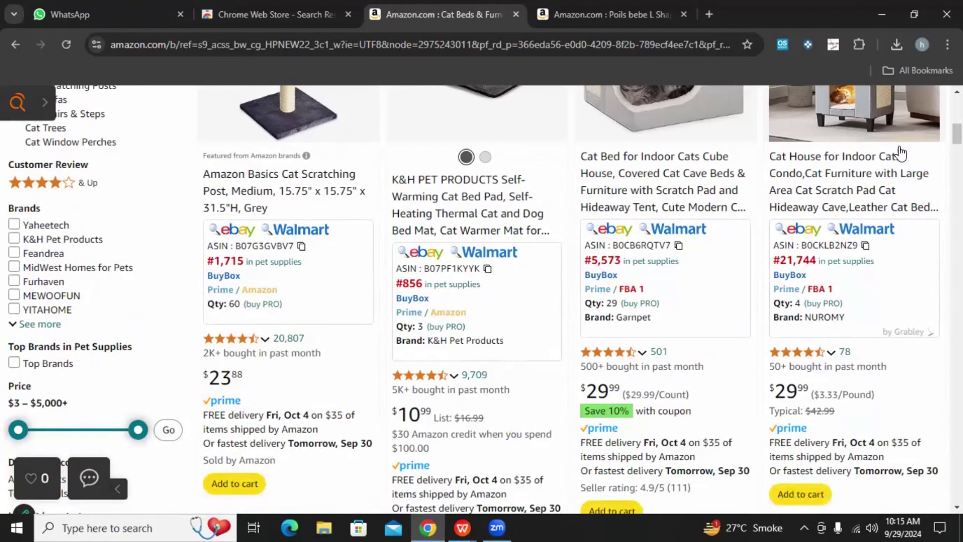
{"action": "scroll", "coordinate": [766, 176], "scroll_direction": "down", "scroll_amount": 5}
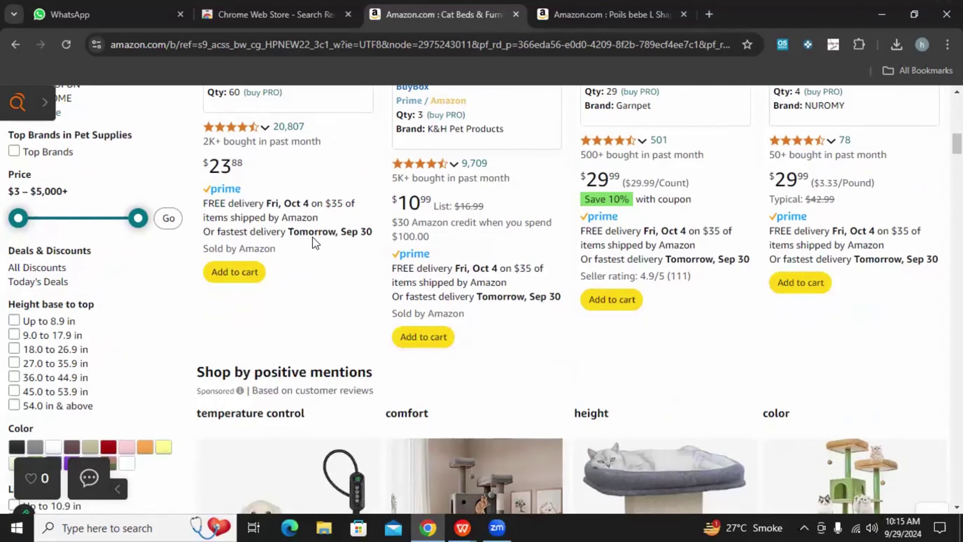
{"action": "scroll", "coordinate": [377, 212], "scroll_direction": "up", "scroll_amount": 10}
{"action": "scroll", "coordinate": [416, 216], "scroll_direction": "up", "scroll_amount": 4}
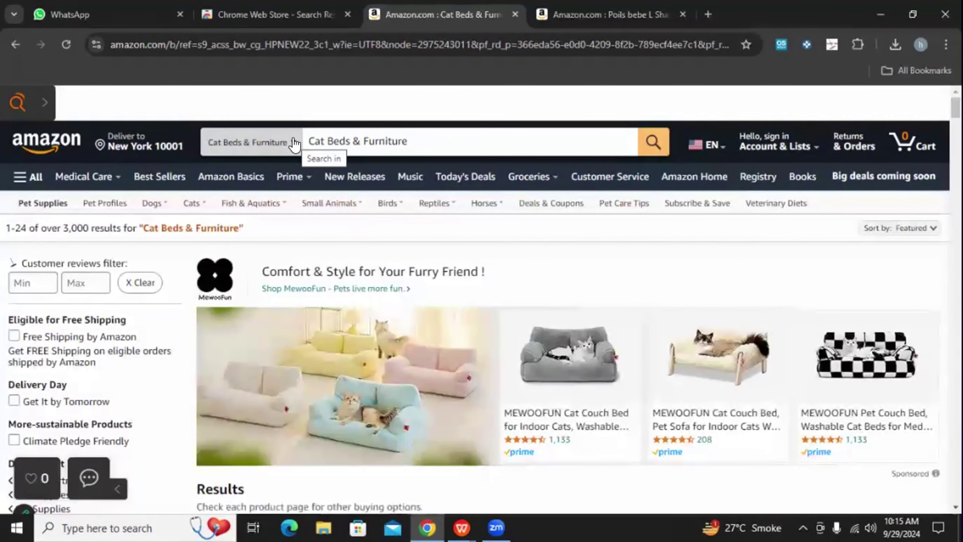
Examine the search department list from Cat Beds & Furniture through Whole Foods Market, then dismiss it
{"action": "left_click", "coordinate": [294, 143]}
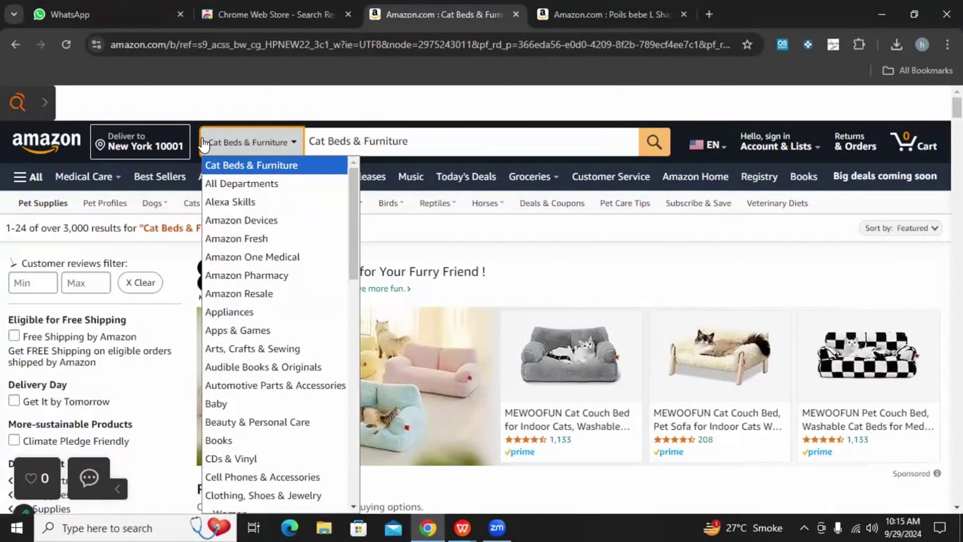
{"action": "scroll", "coordinate": [272, 366], "scroll_direction": "down", "scroll_amount": 5}
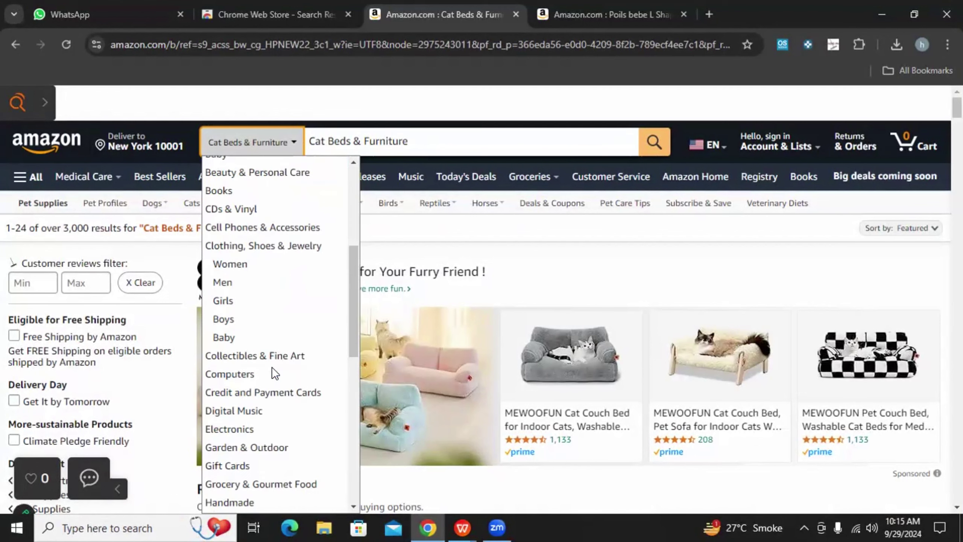
{"action": "scroll", "coordinate": [272, 366], "scroll_direction": "down", "scroll_amount": 1}
{"action": "scroll", "coordinate": [271, 366], "scroll_direction": "up", "scroll_amount": 7}
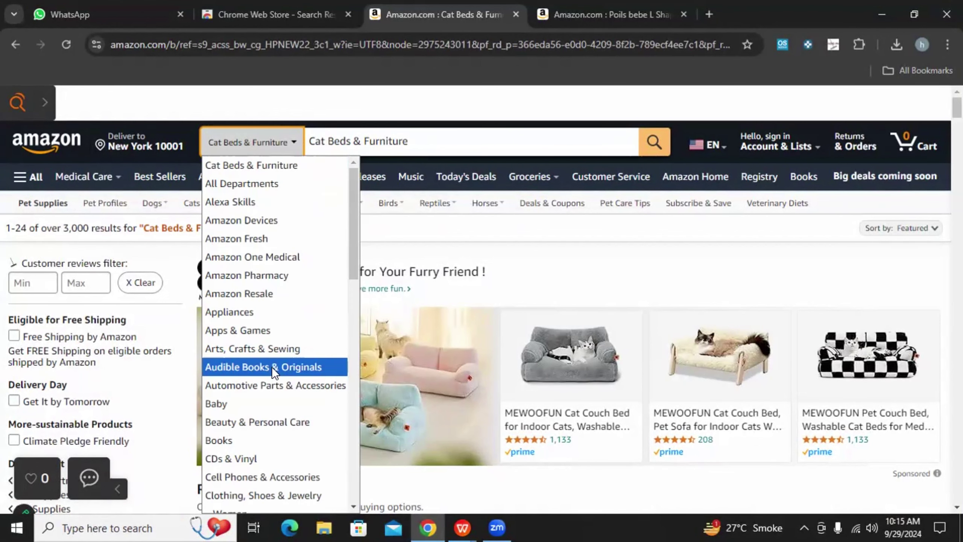
{"action": "scroll", "coordinate": [311, 300], "scroll_direction": "down", "scroll_amount": 10}
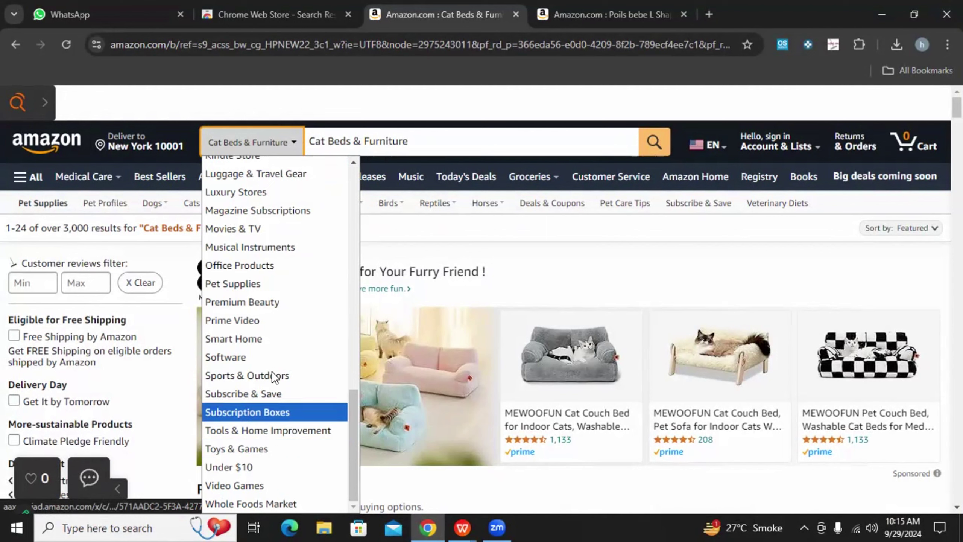
{"action": "scroll", "coordinate": [287, 391], "scroll_direction": "up", "scroll_amount": 3}
{"action": "scroll", "coordinate": [287, 391], "scroll_direction": "down", "scroll_amount": 3}
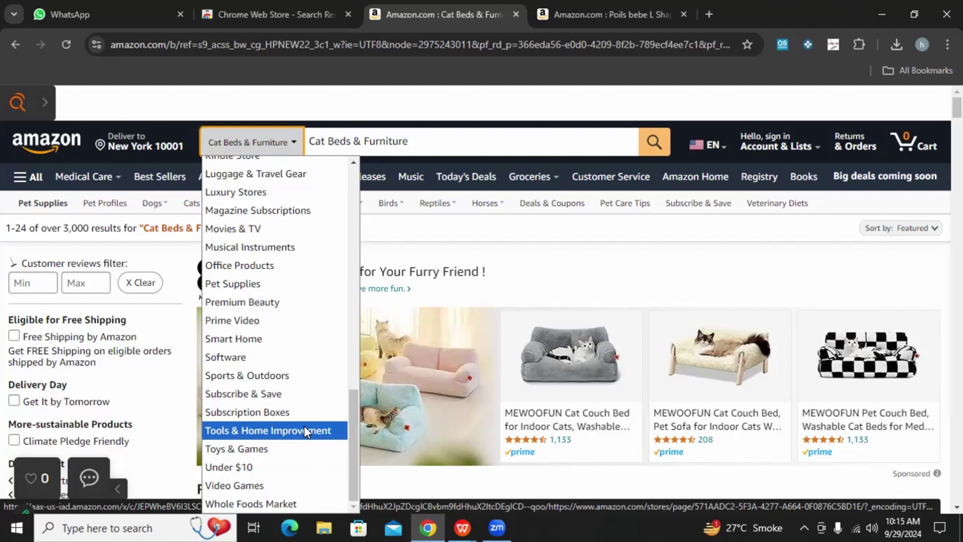
{"action": "key", "text": "Up"}
{"action": "key", "text": "Up"}
{"action": "key", "text": "Up"}
{"action": "key", "text": "Up"}
{"action": "key", "text": "Up"}
{"action": "key", "text": "Up"}
{"action": "key", "text": "Up"}
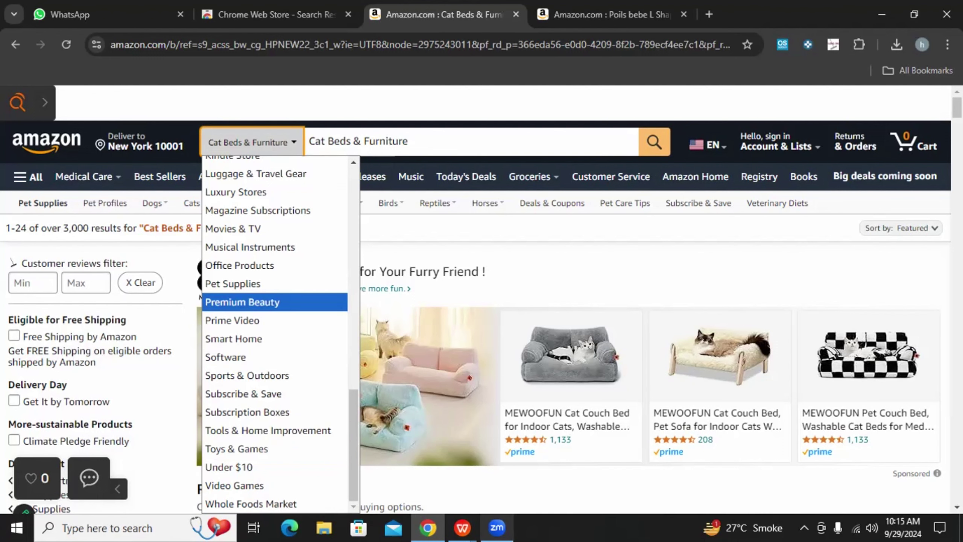
{"action": "mouse_move", "coordinate": [497, 527]}
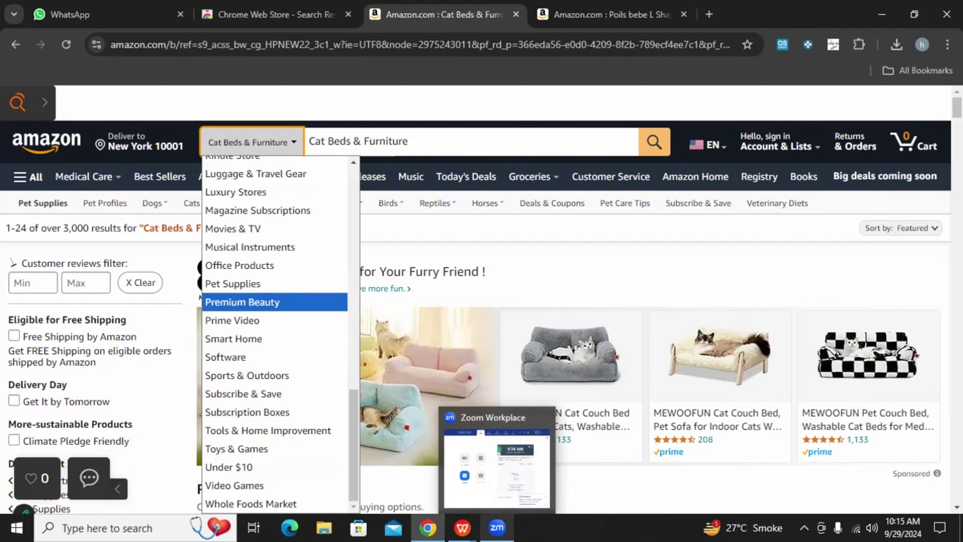
{"action": "left_click", "coordinate": [509, 497]}
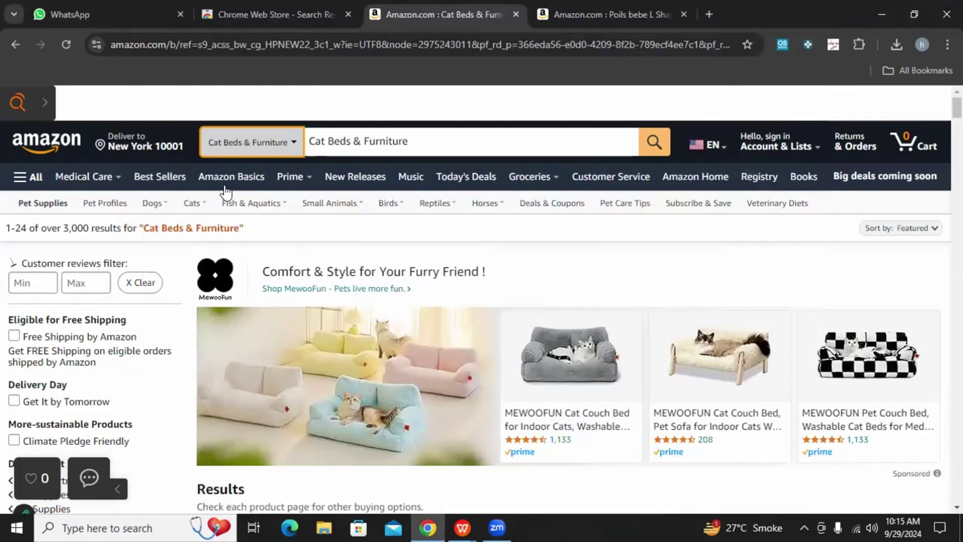
Browse the Cat Beds & Furniture listings from the first results through Shop by positive mentions to More results
{"action": "scroll", "coordinate": [417, 218], "scroll_direction": "down", "scroll_amount": 10}
{"action": "scroll", "coordinate": [454, 151], "scroll_direction": "down", "scroll_amount": 8}
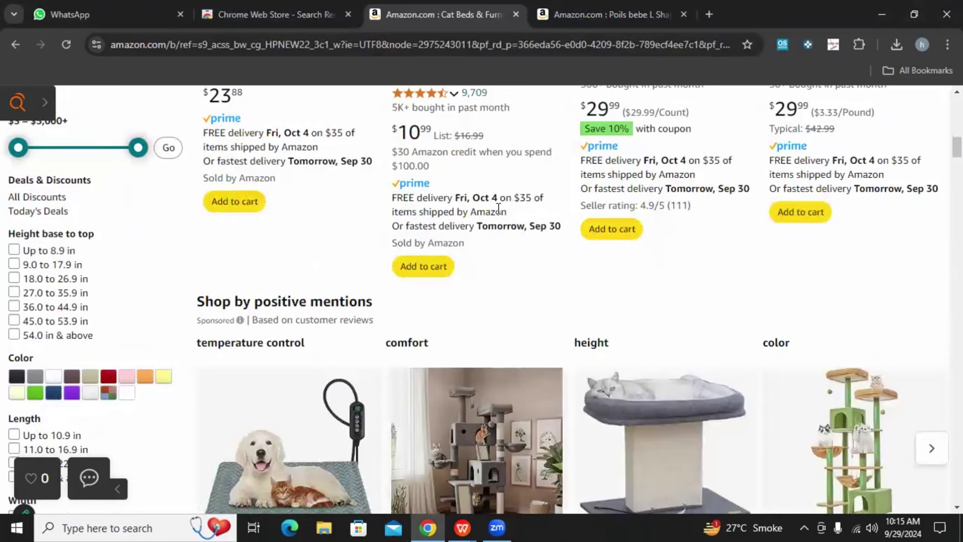
{"action": "scroll", "coordinate": [493, 205], "scroll_direction": "up", "scroll_amount": 5}
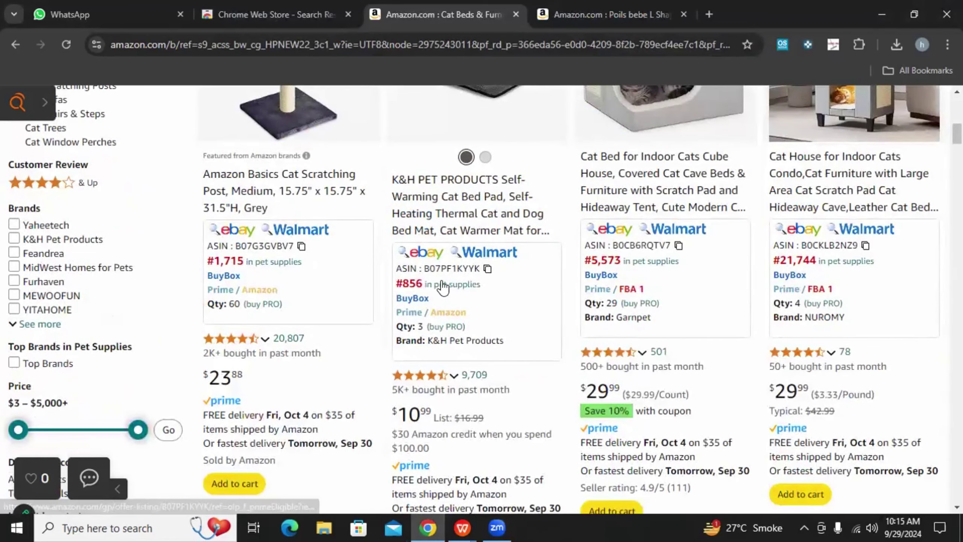
{"action": "scroll", "coordinate": [455, 273], "scroll_direction": "down", "scroll_amount": 15}
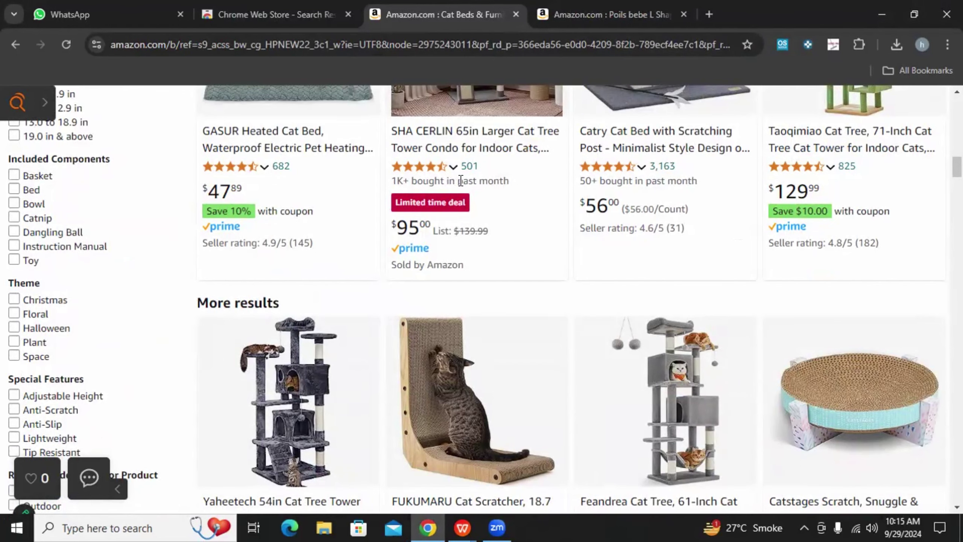
{"action": "left_click", "coordinate": [584, 12]}
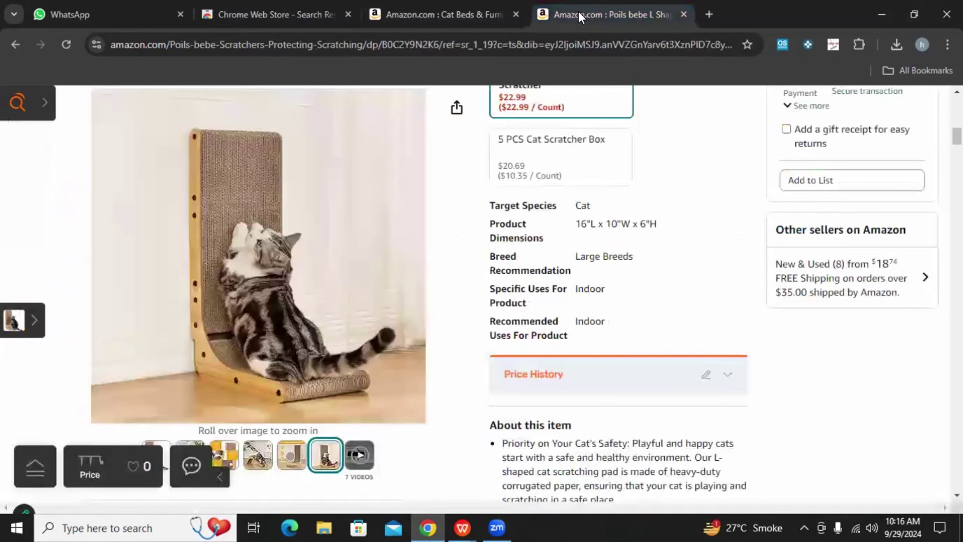
{"action": "left_click", "coordinate": [451, 14]}
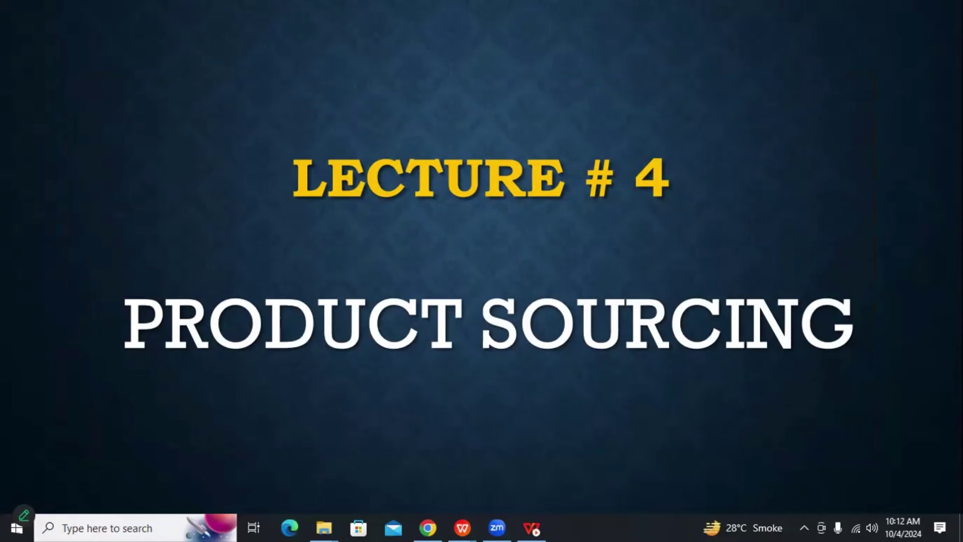
Review the hunting products rows in PRODUCT DETAIL SHEET.xlsx, including the second product's supplier price and prep cells
{"action": "mouse_move", "coordinate": [463, 527]}
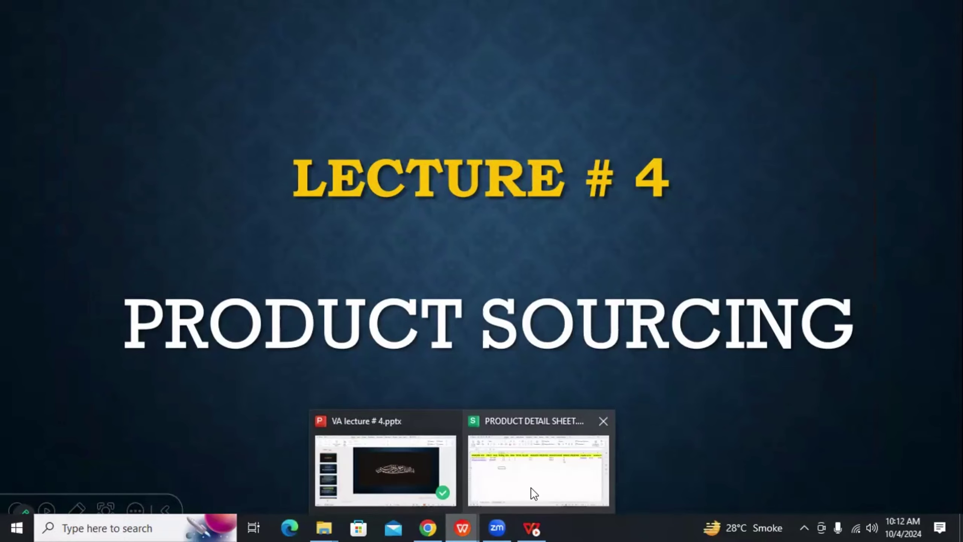
{"action": "left_click", "coordinate": [531, 488]}
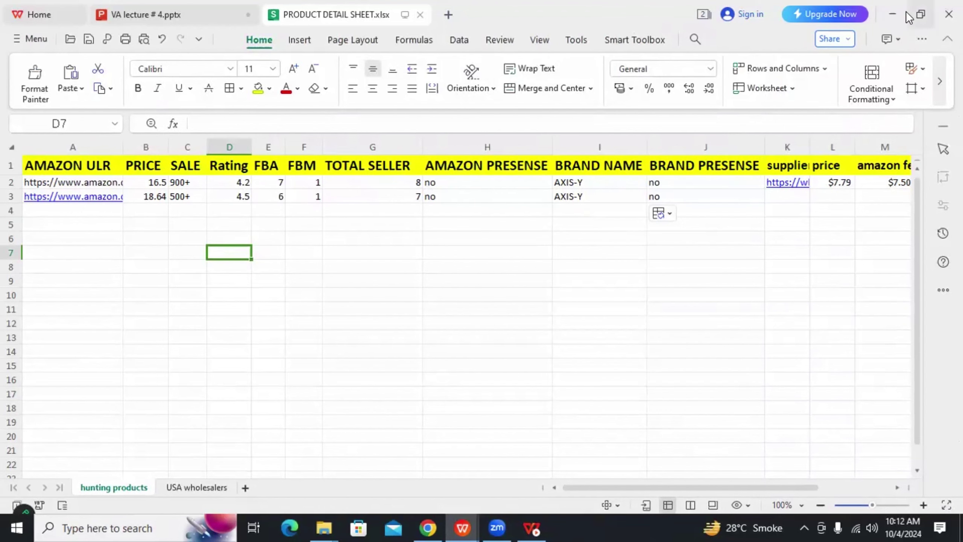
{"action": "left_click", "coordinate": [895, 12]}
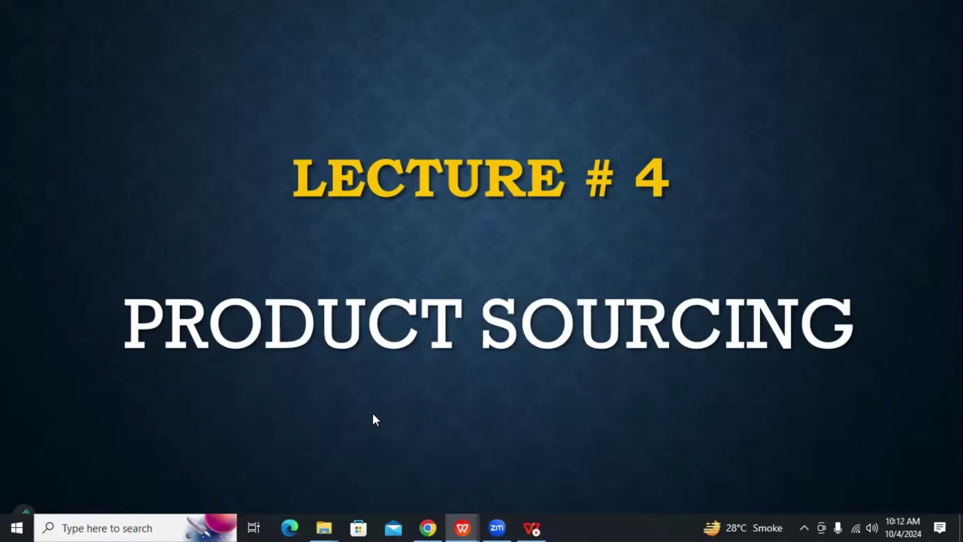
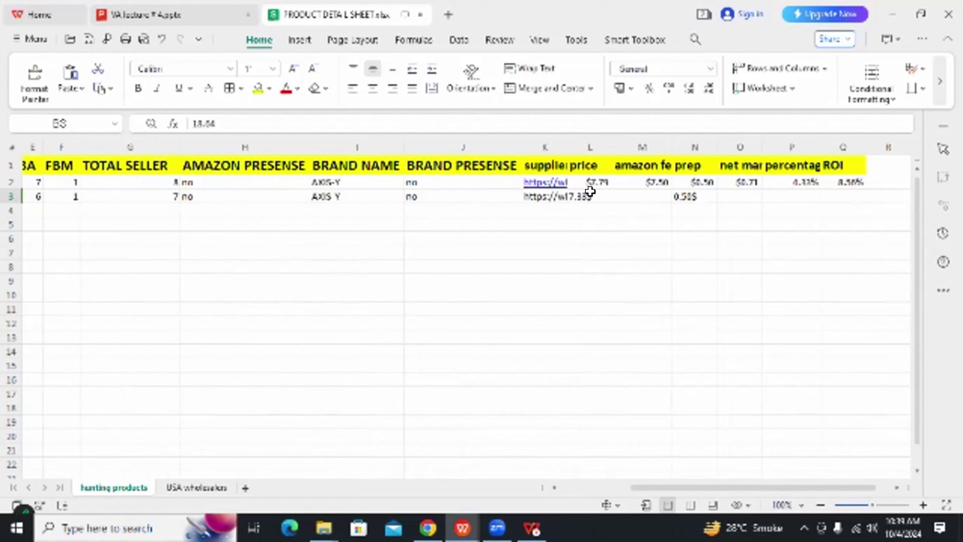
{"action": "left_click", "coordinate": [589, 197]}
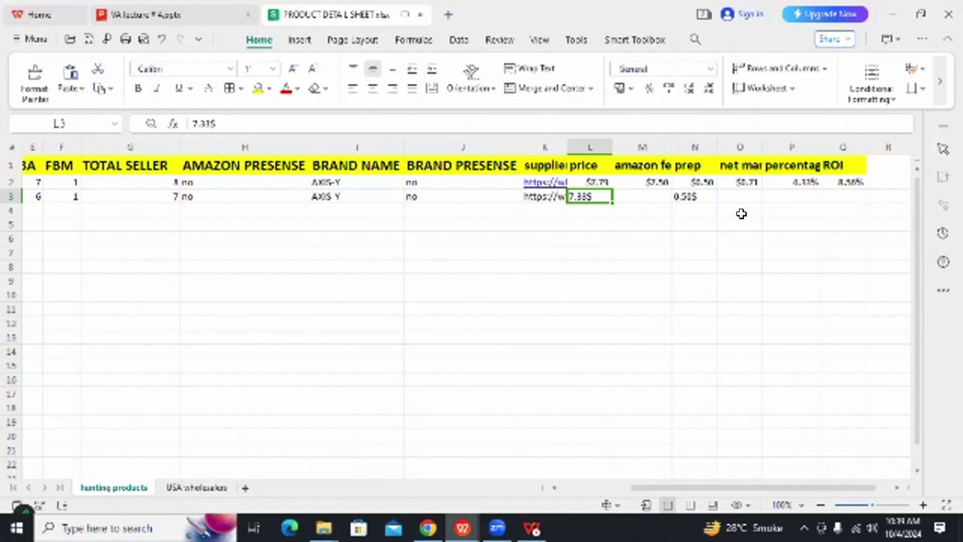
{"action": "left_click", "coordinate": [694, 196]}
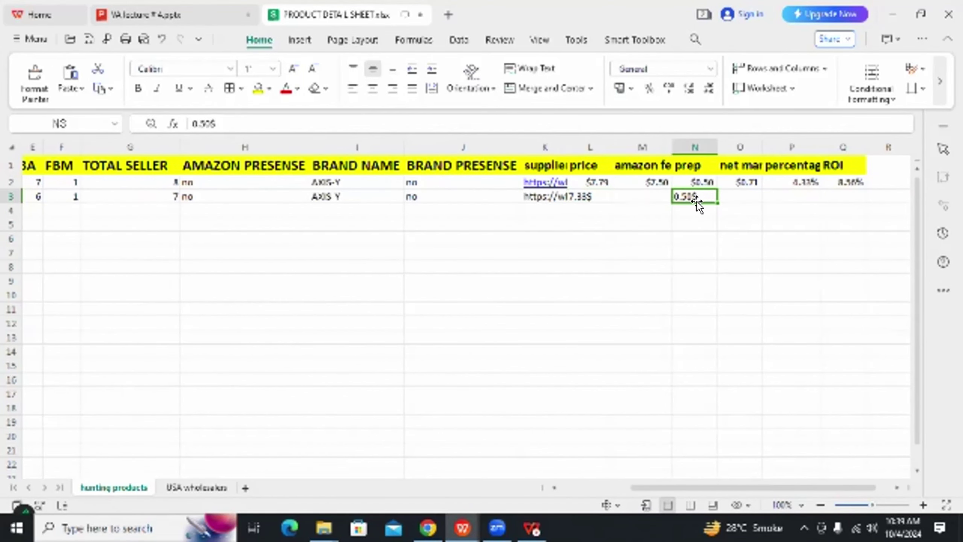
Switch to Chrome and search Google for "fba revenue calculator us" in a new tab
{"action": "left_click", "coordinate": [428, 528]}
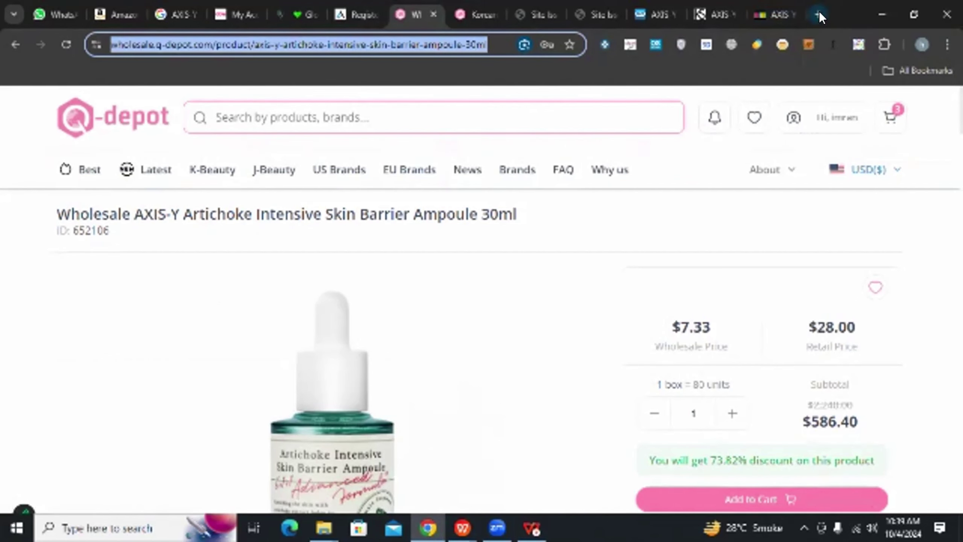
{"action": "key", "text": "ctrl+t"}
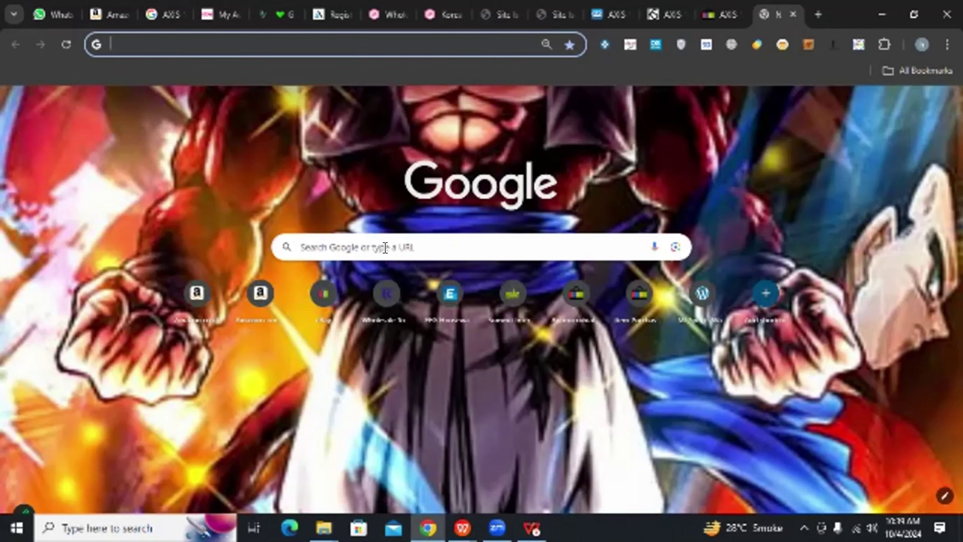
{"action": "left_click", "coordinate": [387, 244]}
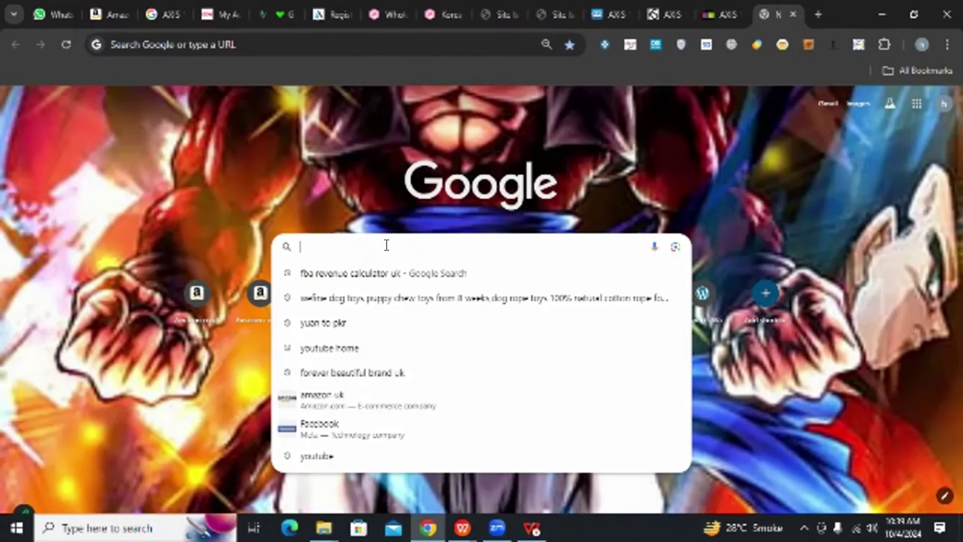
{"action": "left_click", "coordinate": [362, 272]}
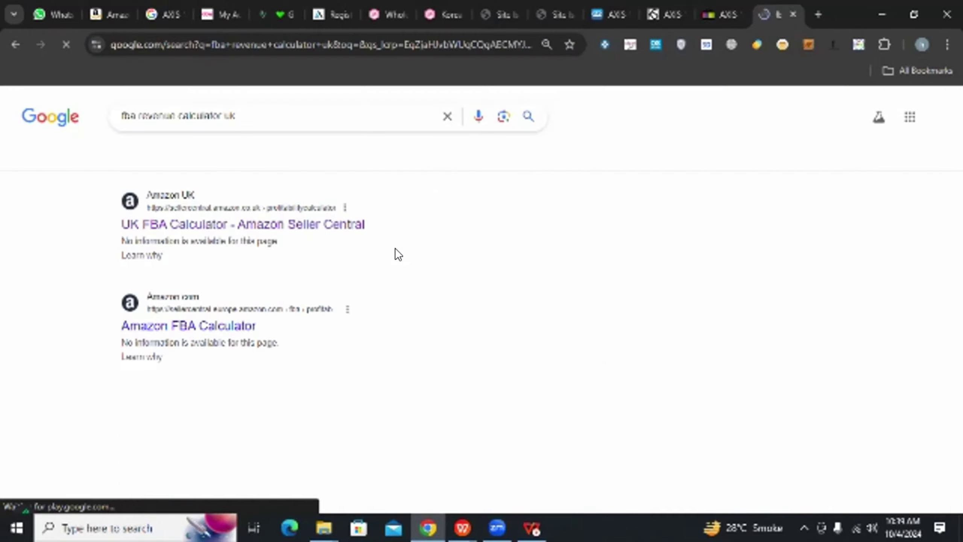
{"action": "left_click_drag", "start_coordinate": [235, 107], "coordinate": [220, 110]}
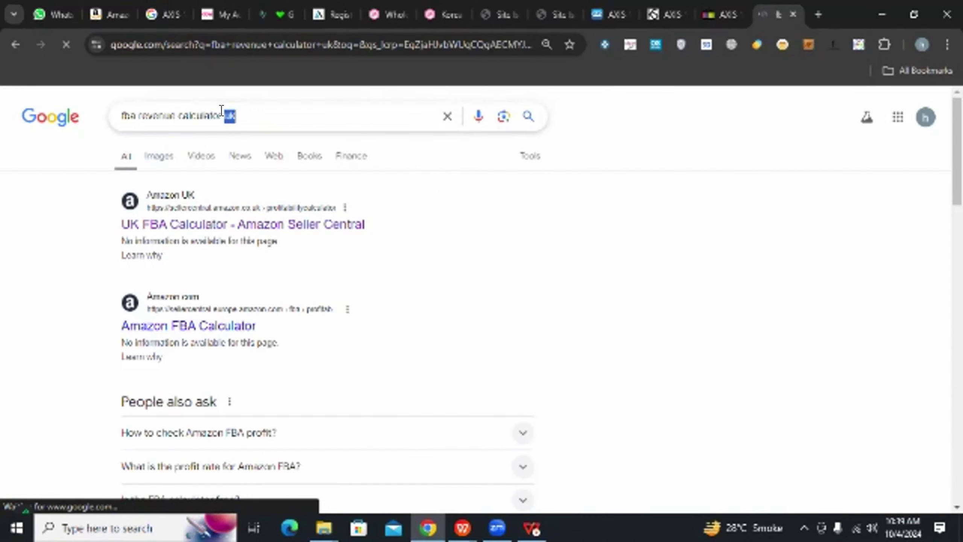
{"action": "key", "text": "BackSpace"}
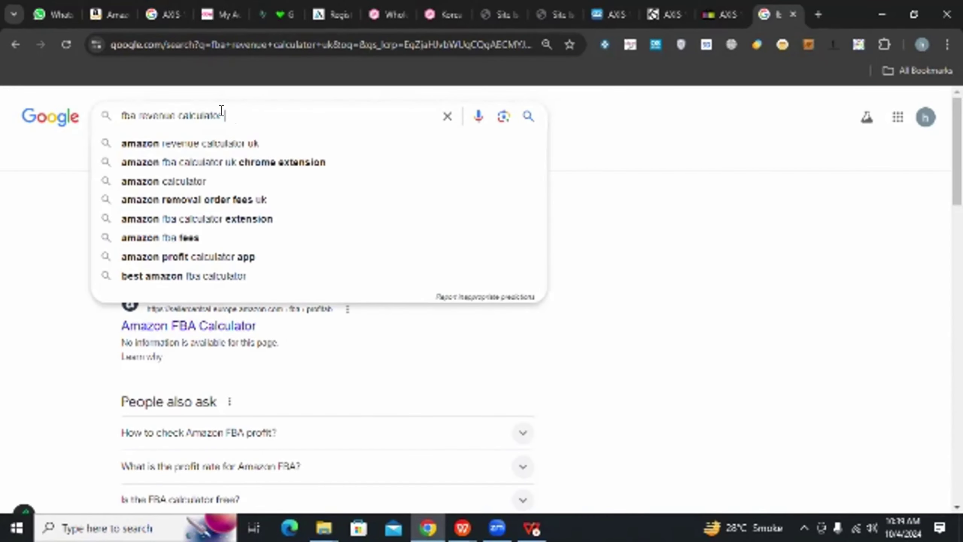
{"action": "key", "text": "Return"}
{"action": "type", "text": "us"}
{"action": "key", "text": "Escape"}
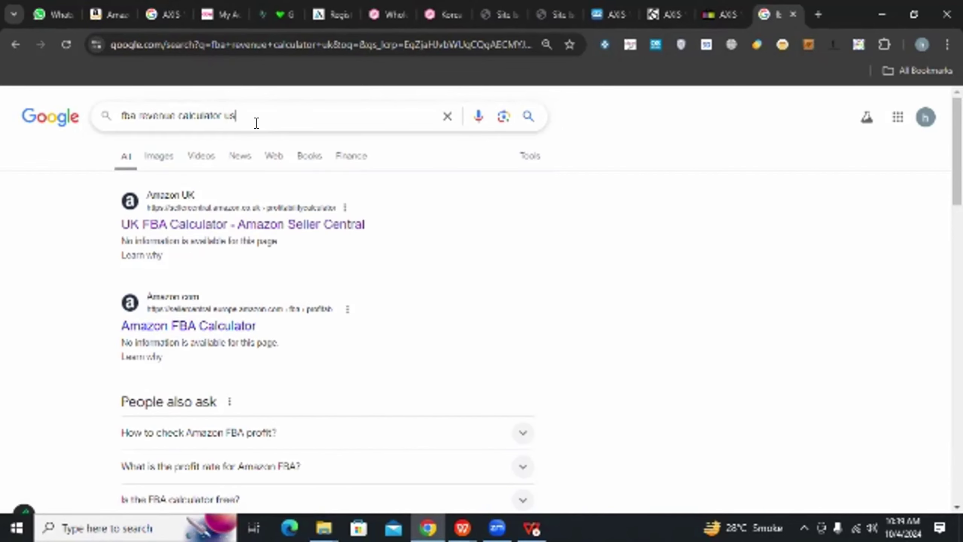
{"action": "key", "text": "Return"}
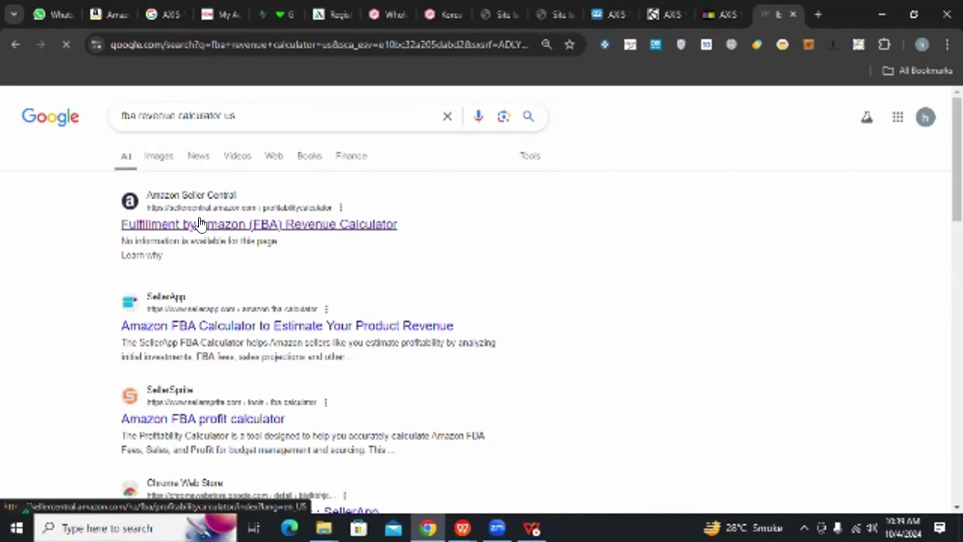
Open Amazon Seller Central's Fulfillment by Amazon (FBA) Revenue Calculator from the results and continue as guest
{"action": "left_click", "coordinate": [208, 227]}
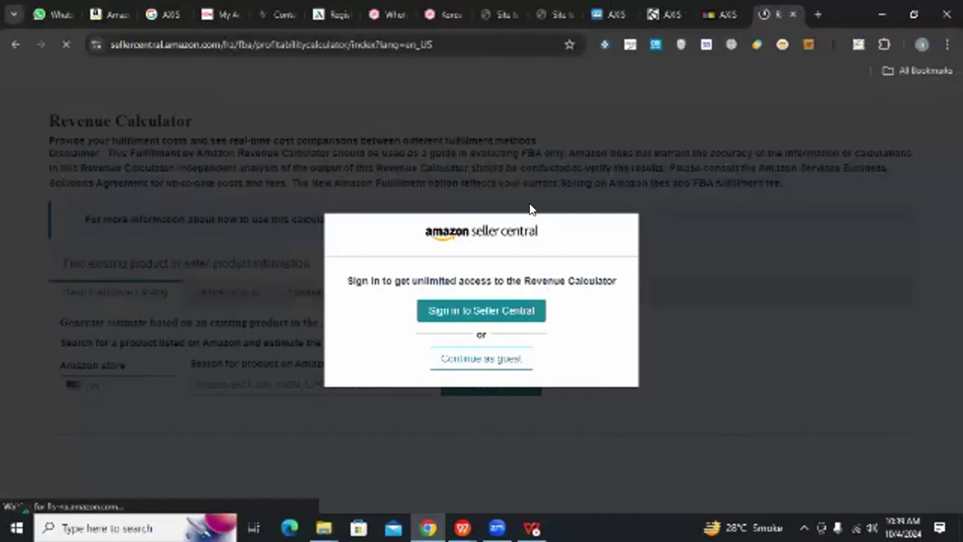
{"action": "left_click", "coordinate": [458, 365]}
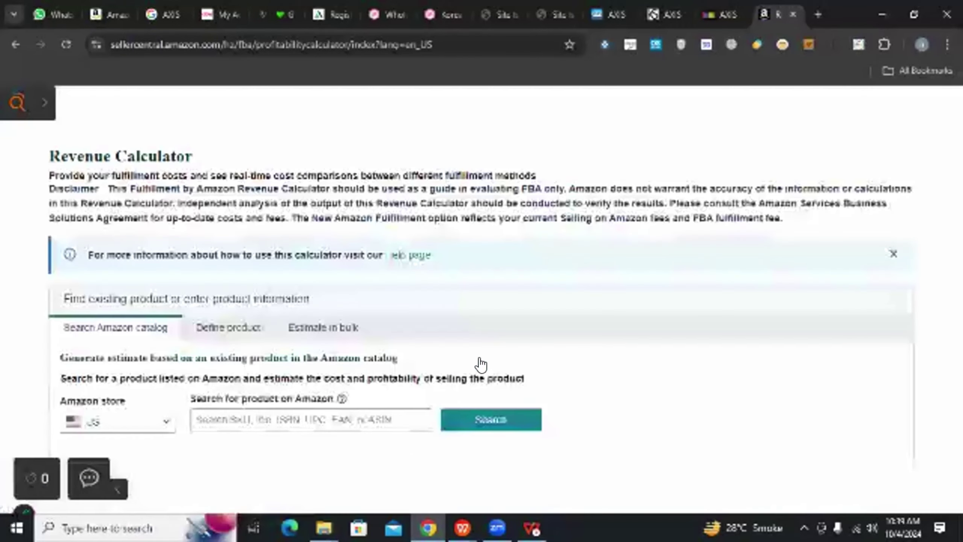
{"action": "left_click", "coordinate": [247, 420]}
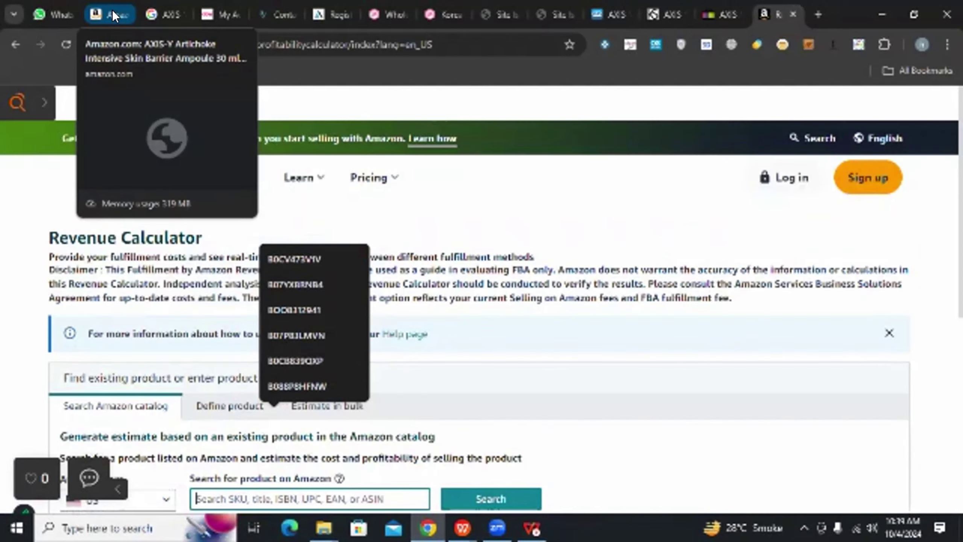
Copy the ASIN of the AXIS-Y Artichoke Intensive Skin Barrier Ampoule from its Amazon product page
{"action": "left_click", "coordinate": [112, 9]}
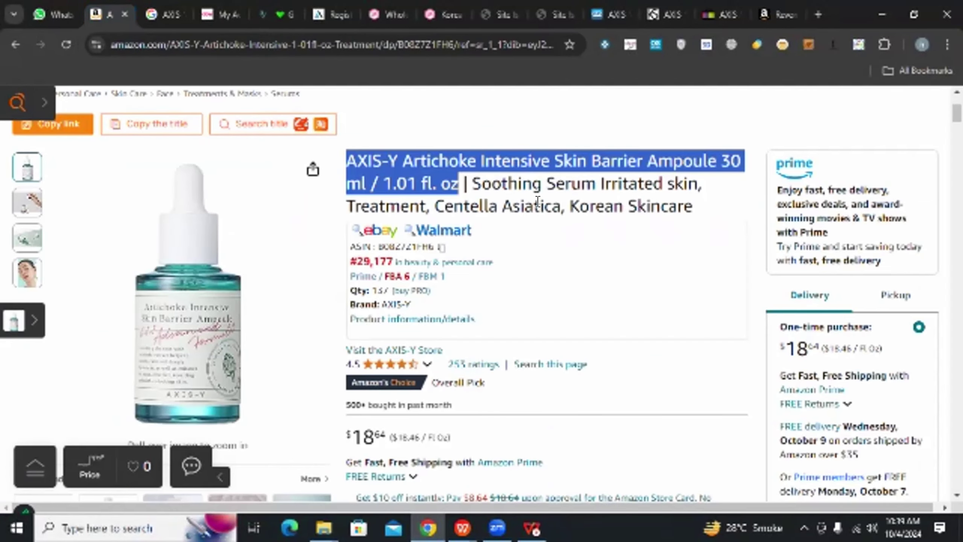
{"action": "left_click", "coordinate": [448, 164]}
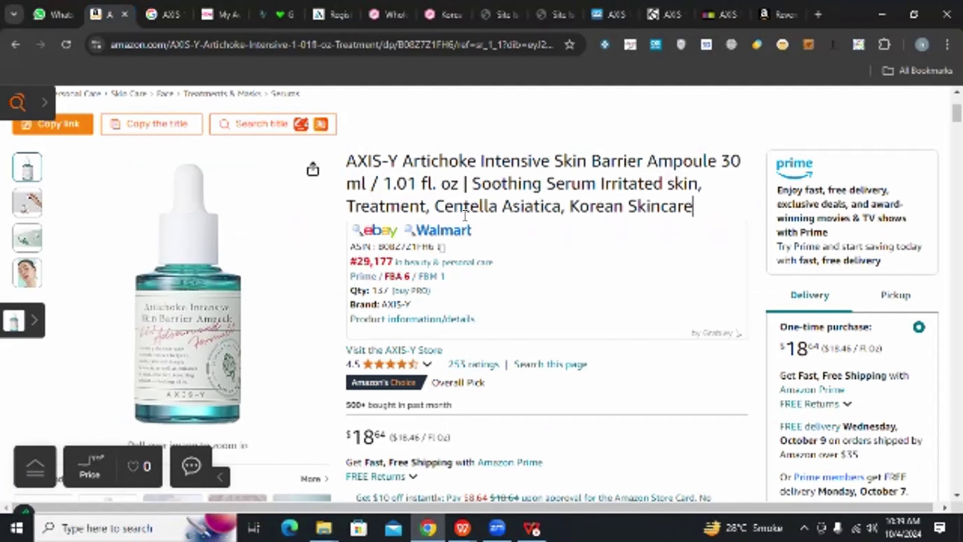
{"action": "left_click_drag", "start_coordinate": [378, 247], "coordinate": [434, 246]}
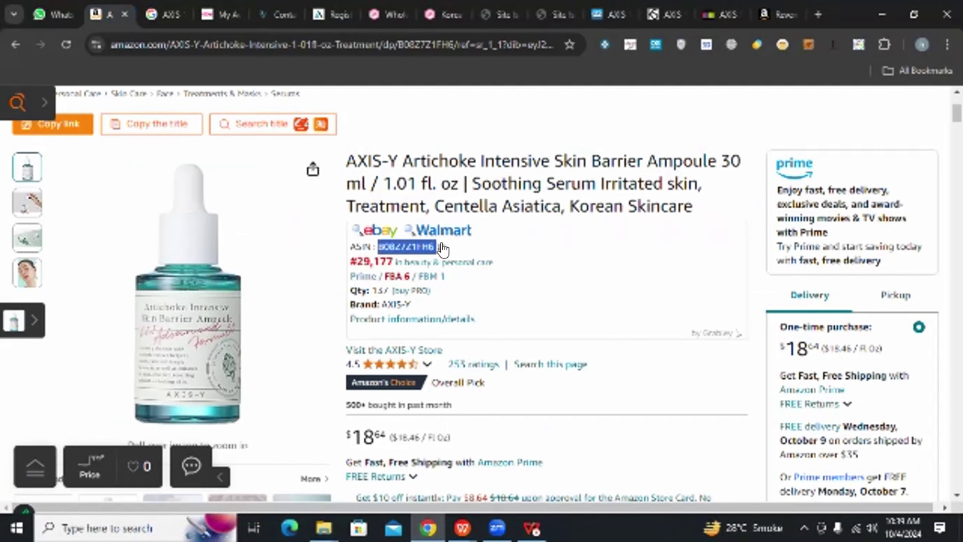
{"action": "left_click", "coordinate": [442, 247]}
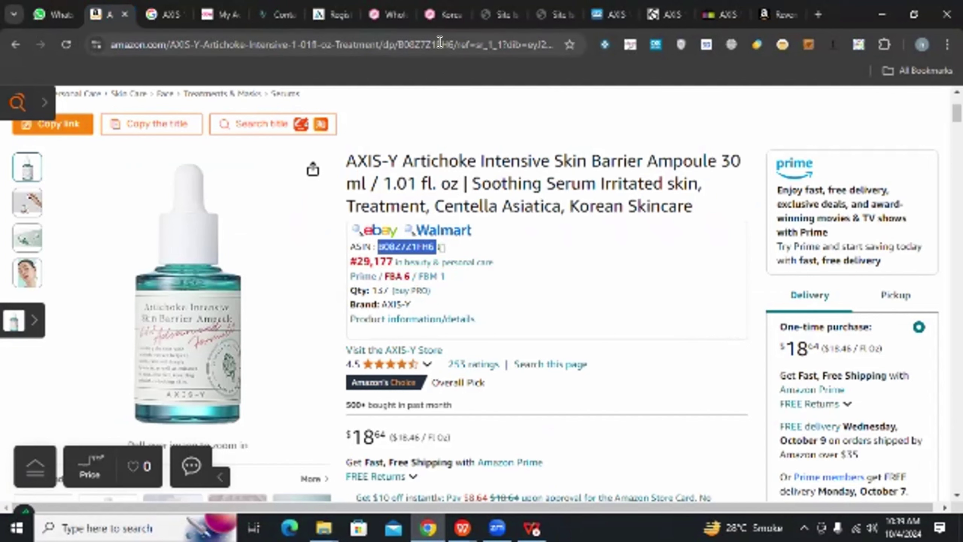
{"action": "double_click", "coordinate": [453, 42]}
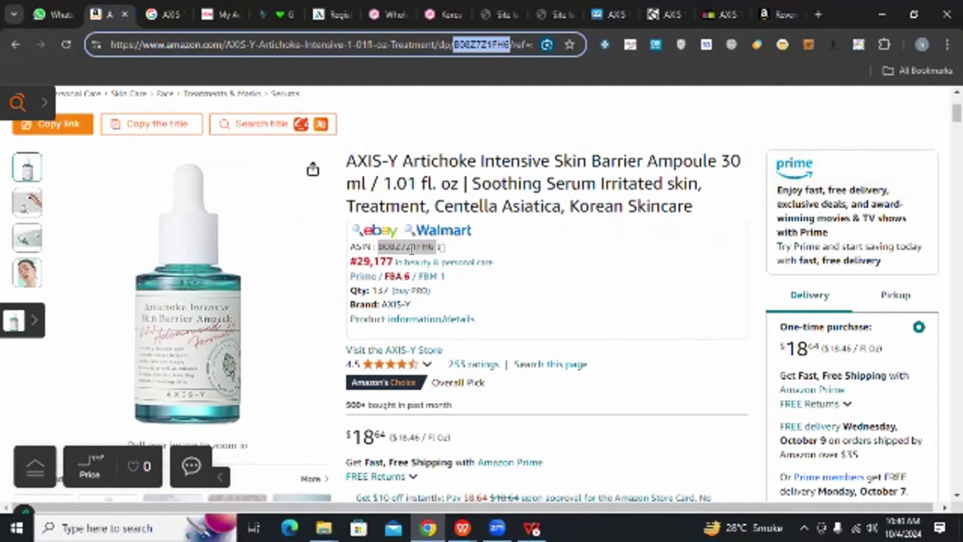
{"action": "left_click", "coordinate": [444, 246]}
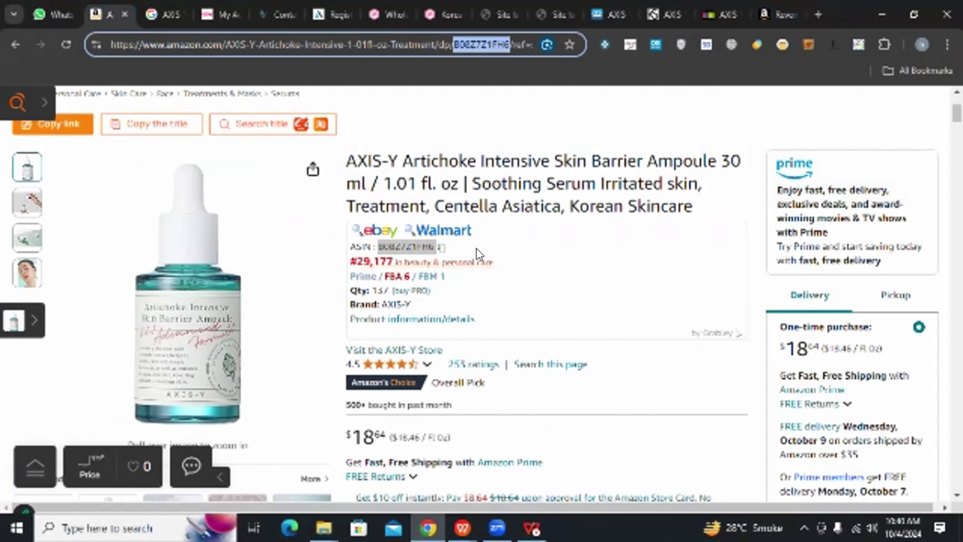
Look up ASIN B08Z7Z1FH6 for the US store in the Revenue Calculator's Amazon catalog search
{"action": "left_click", "coordinate": [763, 19]}
{"action": "scroll", "coordinate": [273, 282], "scroll_direction": "down", "scroll_amount": 3}
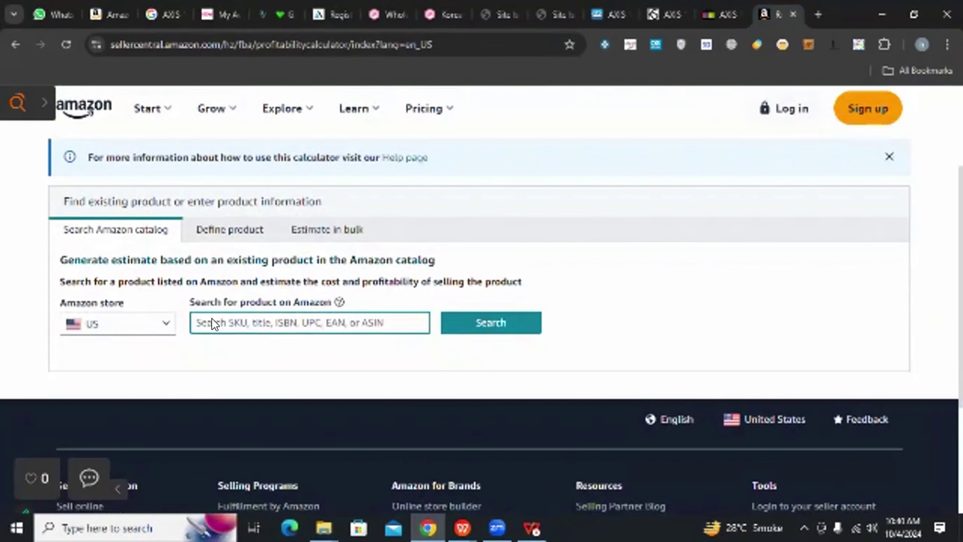
{"action": "right_click", "coordinate": [212, 322]}
{"action": "left_click", "coordinate": [280, 194]}
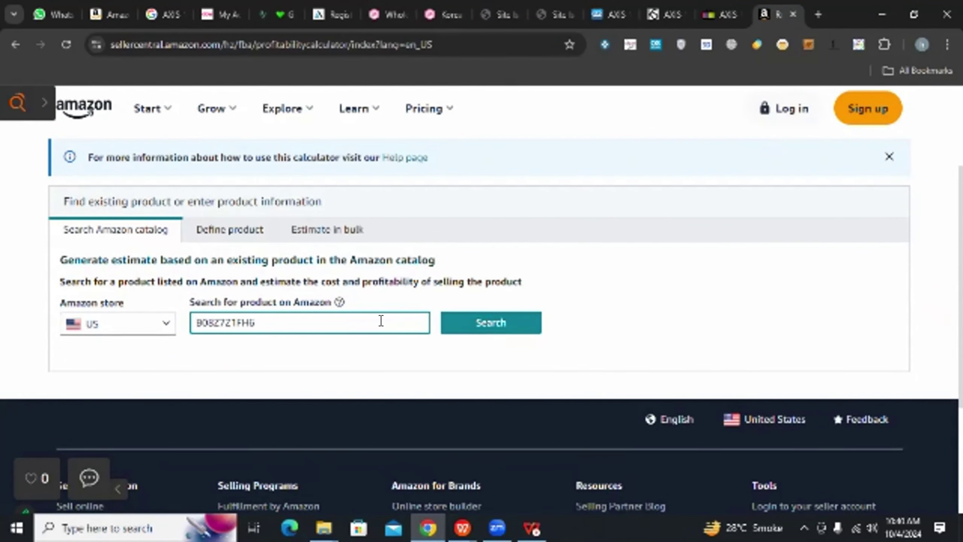
{"action": "left_click", "coordinate": [492, 324]}
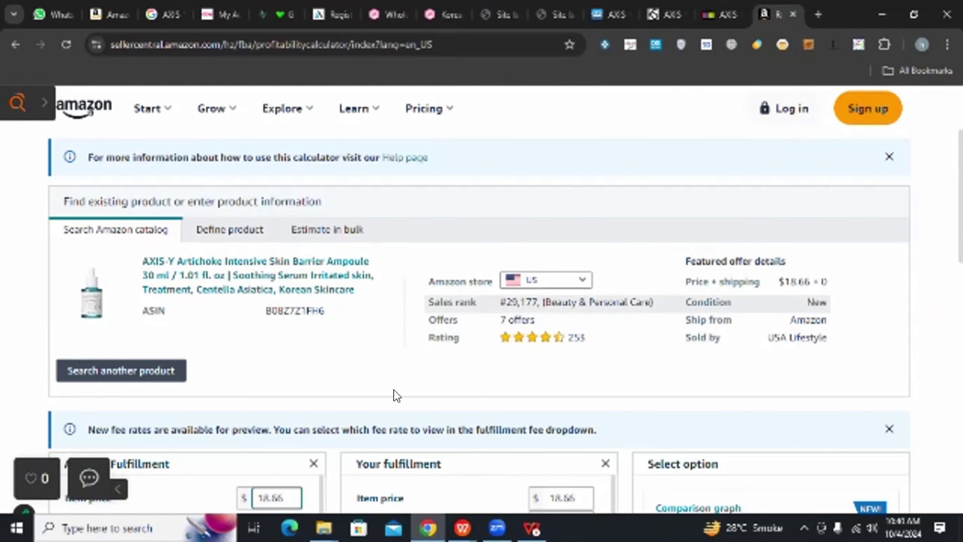
Go through the Amazon Fulfillment fee breakdown for the ampoule and copy its cost per unit
{"action": "scroll", "coordinate": [394, 389], "scroll_direction": "down", "scroll_amount": 6}
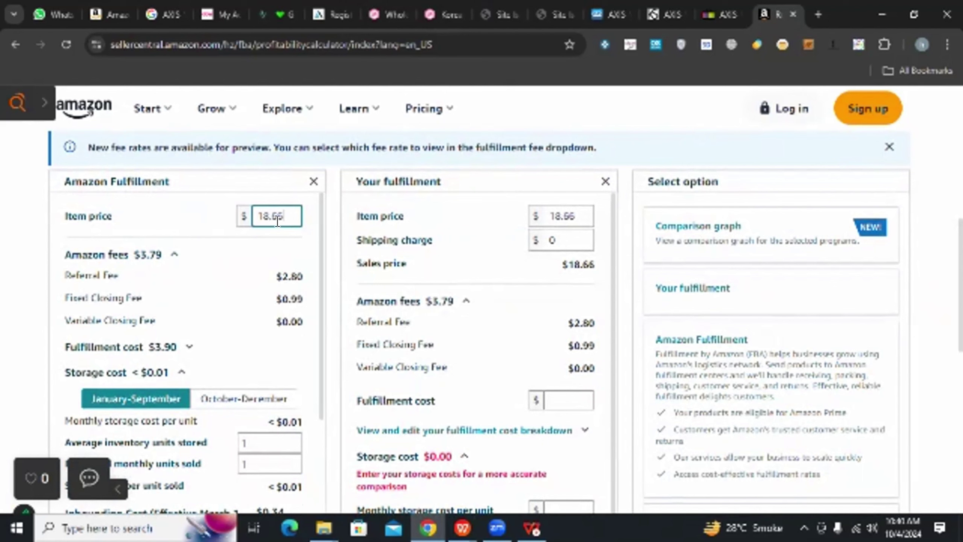
{"action": "scroll", "coordinate": [173, 233], "scroll_direction": "down", "scroll_amount": 2}
{"action": "scroll", "coordinate": [172, 270], "scroll_direction": "up", "scroll_amount": 2}
{"action": "scroll", "coordinate": [198, 295], "scroll_direction": "down", "scroll_amount": 2}
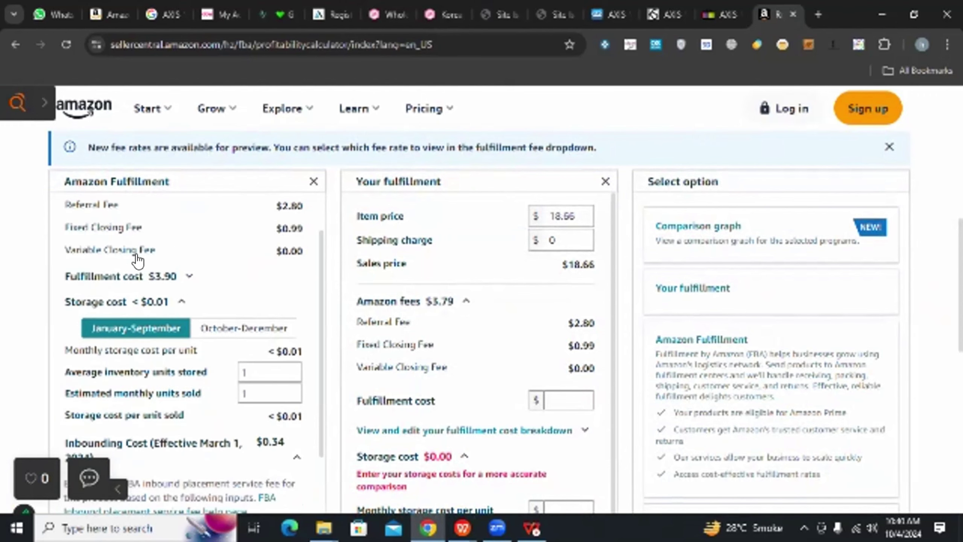
{"action": "scroll", "coordinate": [196, 336], "scroll_direction": "down", "scroll_amount": 5}
{"action": "scroll", "coordinate": [200, 269], "scroll_direction": "down", "scroll_amount": 8}
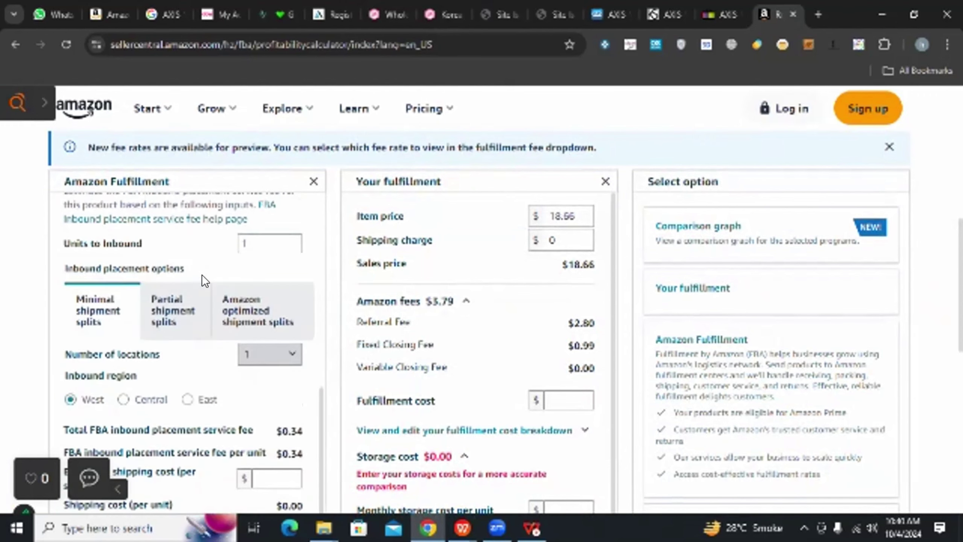
{"action": "scroll", "coordinate": [193, 281], "scroll_direction": "down", "scroll_amount": 2}
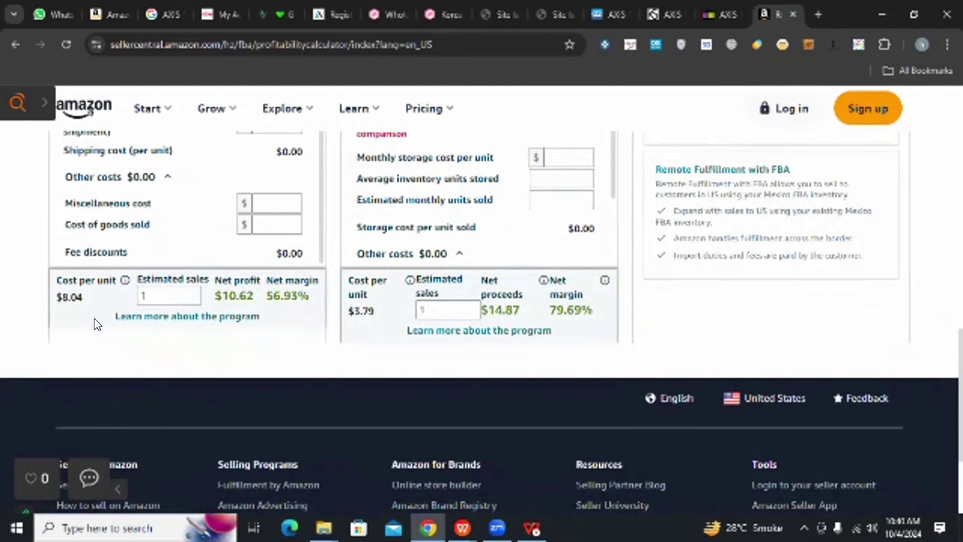
{"action": "left_click_drag", "start_coordinate": [52, 295], "coordinate": [55, 295]}
{"action": "right_click", "coordinate": [63, 294]}
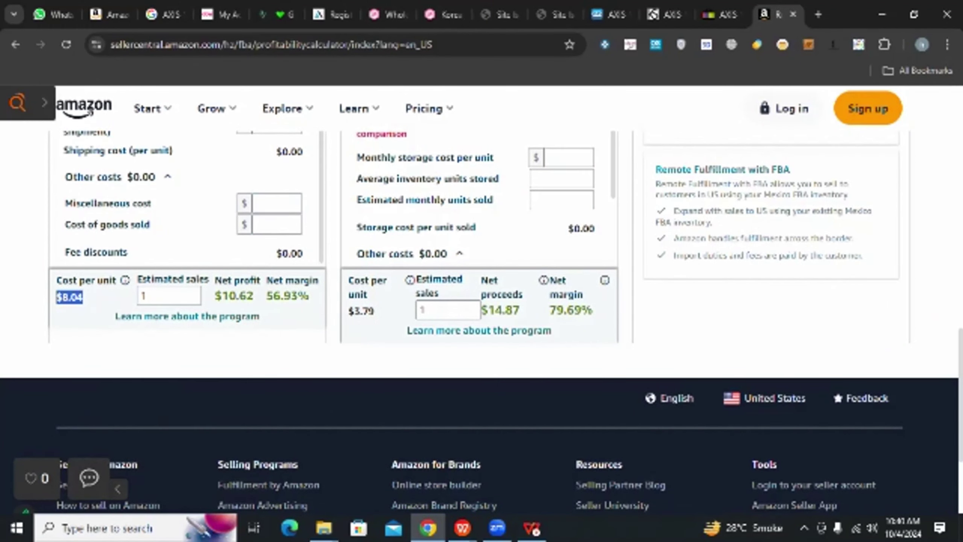
Switch to PRODUCT DETAIL SHEET.xlsx and paste $8.04 as the amazon fee for the second product in cell M3
{"action": "mouse_move", "coordinate": [462, 527]}
{"action": "left_click", "coordinate": [542, 482]}
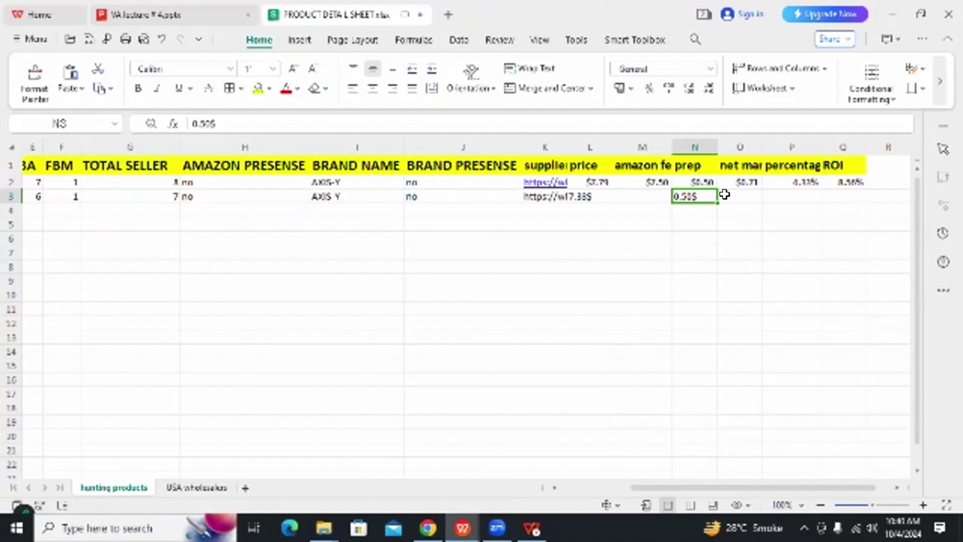
{"action": "left_click", "coordinate": [653, 197]}
{"action": "right_click", "coordinate": [654, 198]}
{"action": "left_click", "coordinate": [720, 217]}
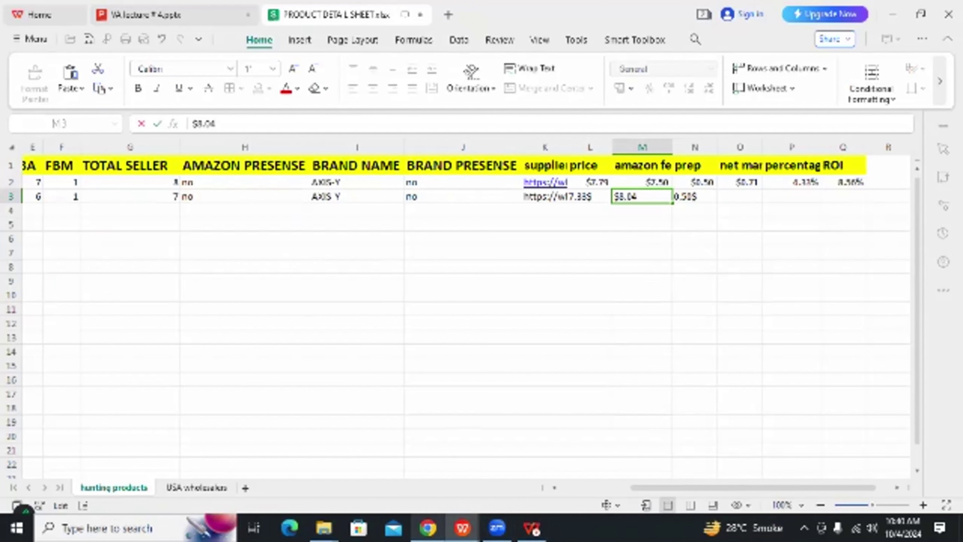
Switch to the Revenue Calculator and set the ampoule's cost of goods sold to 7.33 and miscellaneous cost to 0.5 under Amazon Fulfillment
{"action": "left_click", "coordinate": [428, 528]}
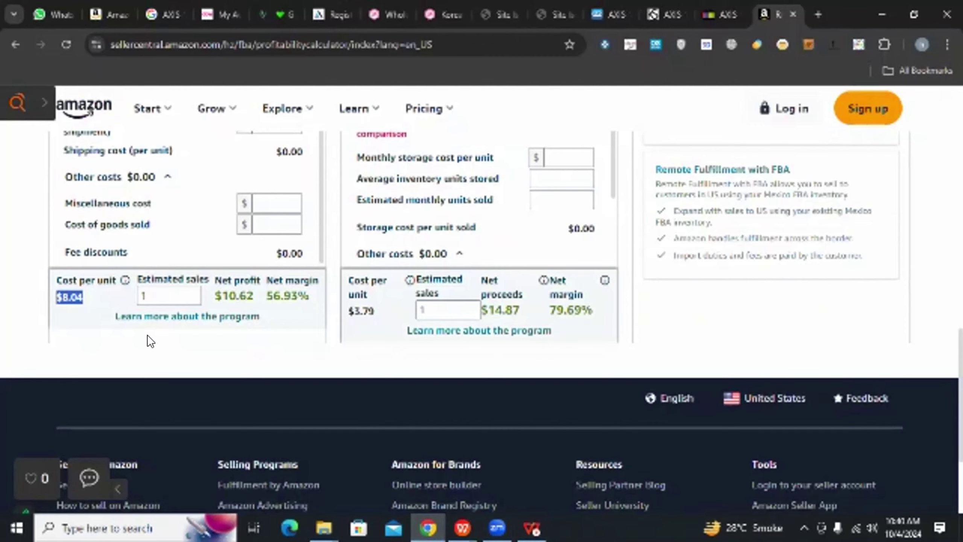
{"action": "left_click", "coordinate": [268, 225]}
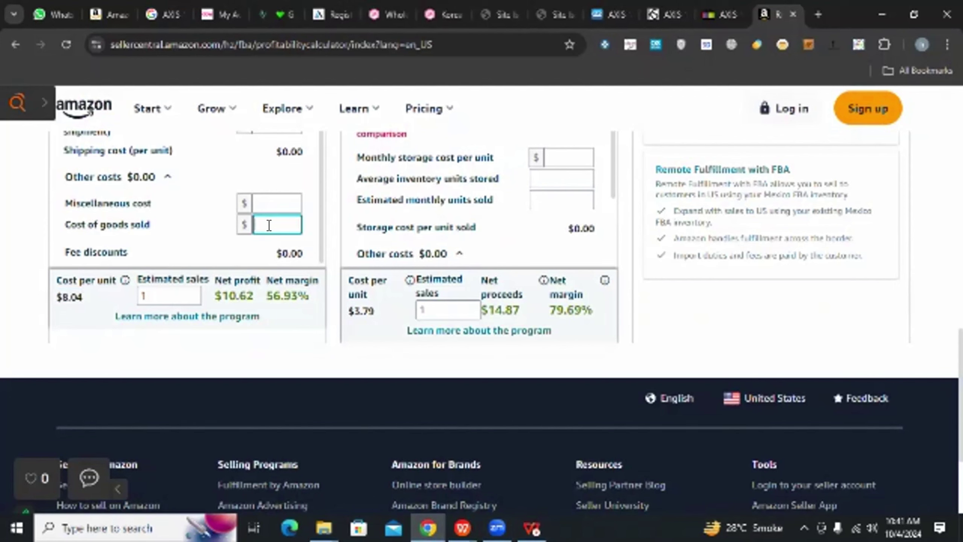
{"action": "type", "text": "7"}
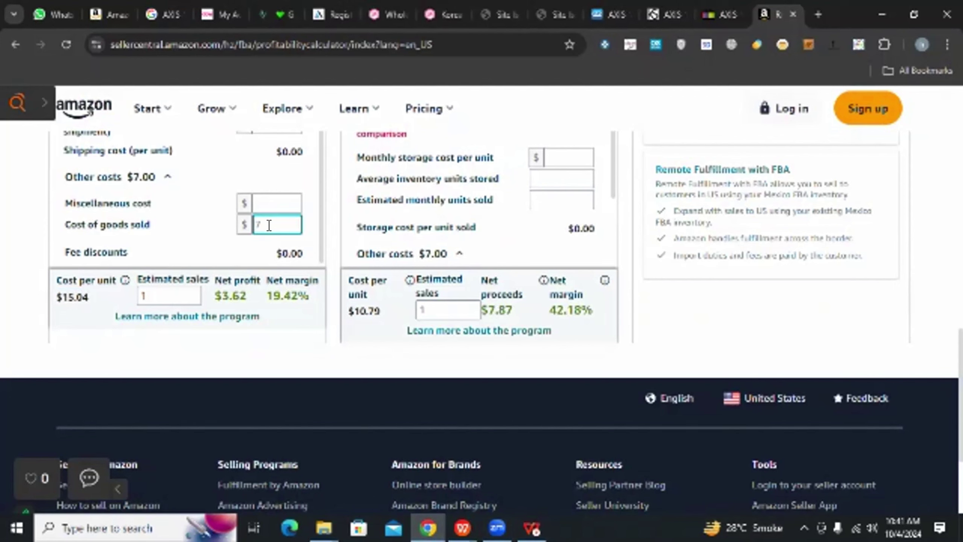
{"action": "type", "text": ".33"}
{"action": "left_click", "coordinate": [268, 199]}
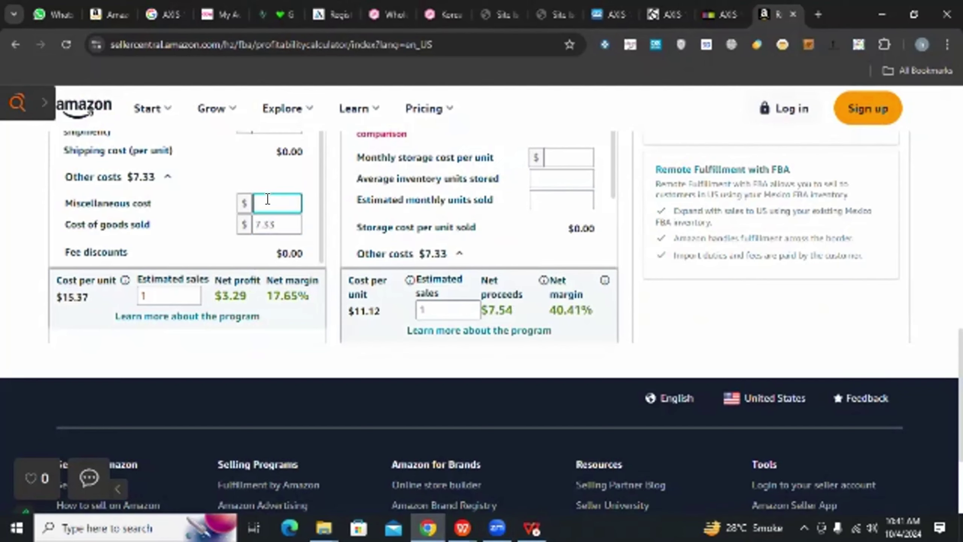
{"action": "type", "text": "0.5"}
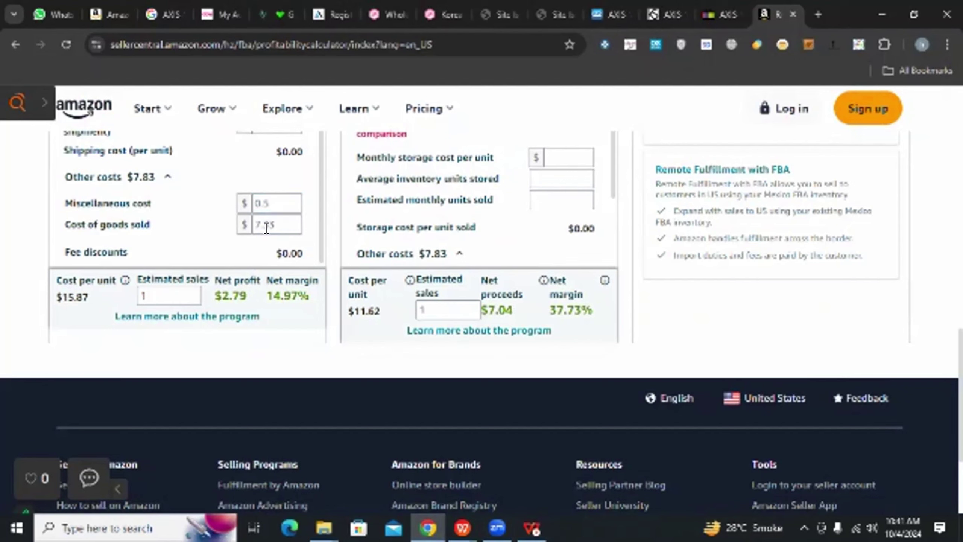
{"action": "left_click", "coordinate": [274, 199]}
{"action": "key", "text": "Tab"}
Try to copy the Amazon Fulfillment net profit into the second product's net margin cell O3 in PRODUCT DETAIL SHEET.xlsx
{"action": "double_click", "coordinate": [233, 292]}
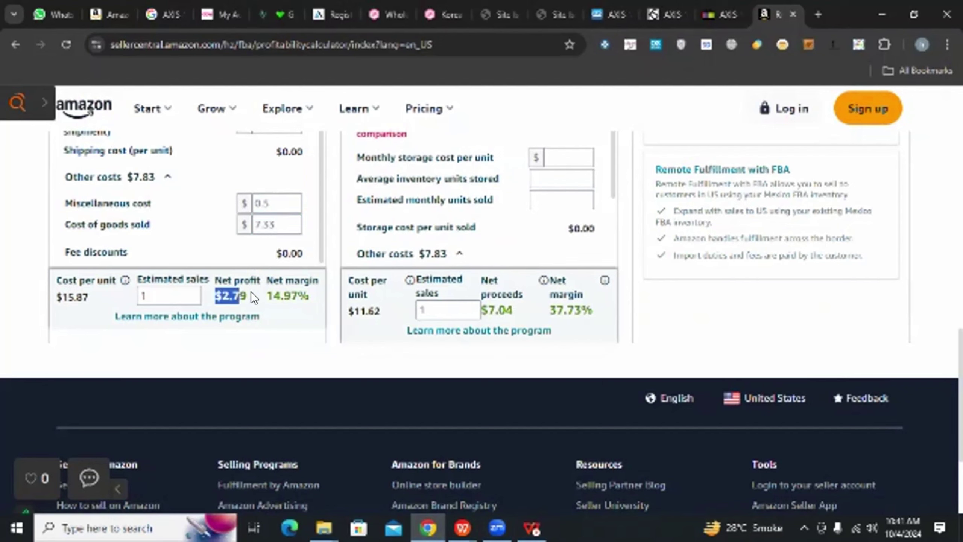
{"action": "mouse_move", "coordinate": [462, 528]}
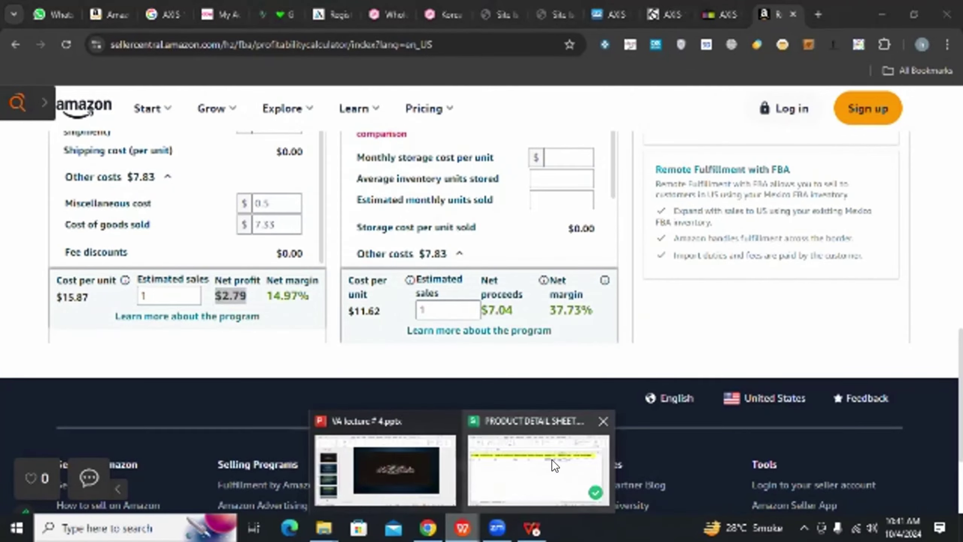
{"action": "left_click", "coordinate": [555, 462]}
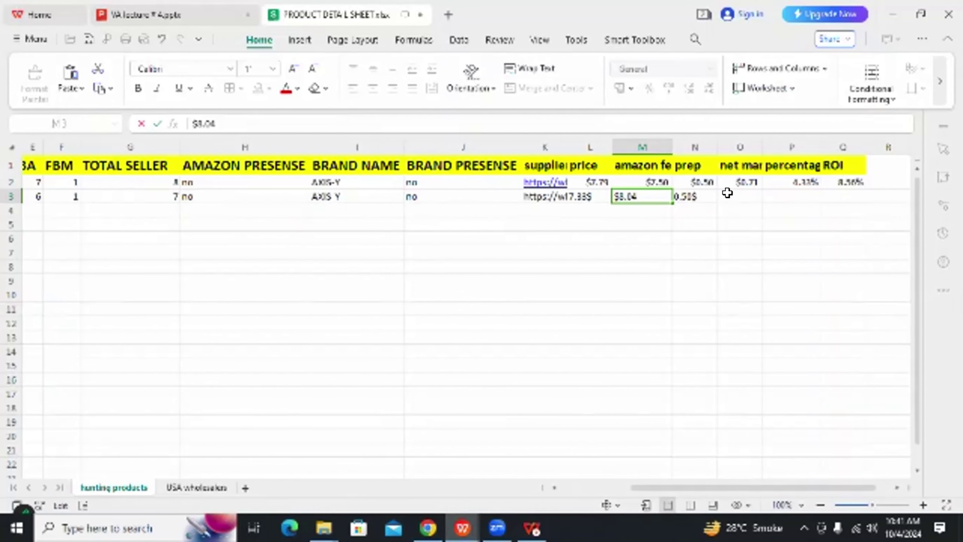
{"action": "right_click", "coordinate": [729, 191]}
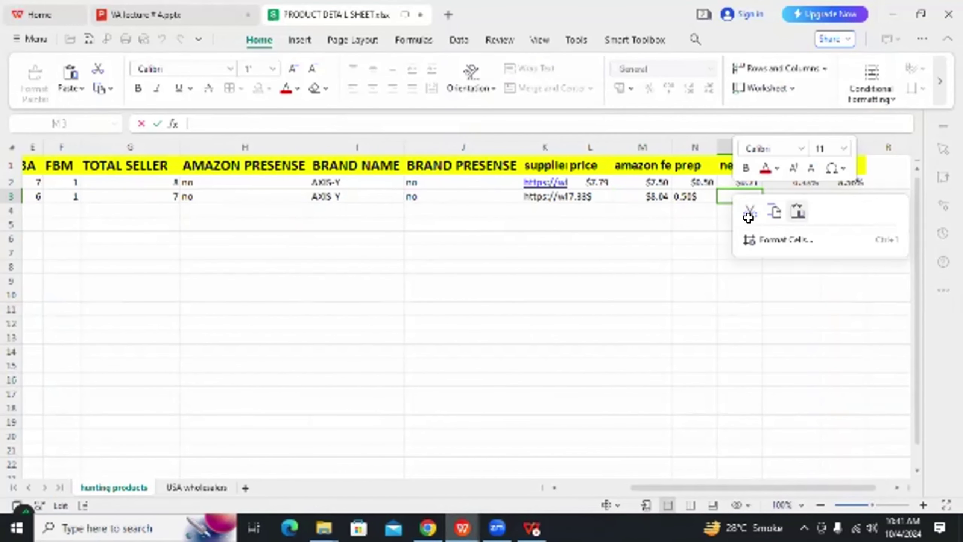
{"action": "left_click", "coordinate": [747, 214]}
{"action": "left_click", "coordinate": [750, 196]}
{"action": "key", "text": "BackSpace"}
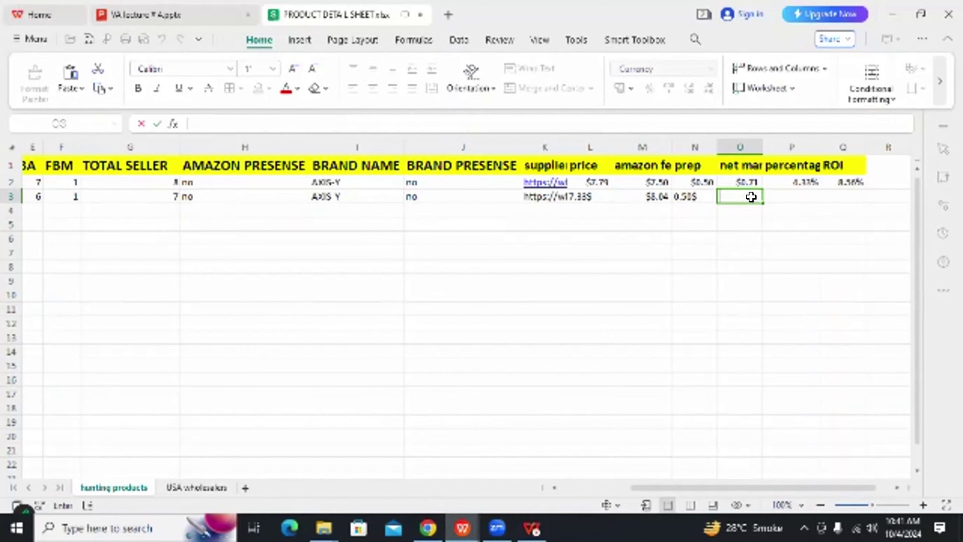
Recheck the net profit in the Revenue Calculator and enter 2.79$ as the second product's net margin in cell O3
{"action": "left_click", "coordinate": [428, 527]}
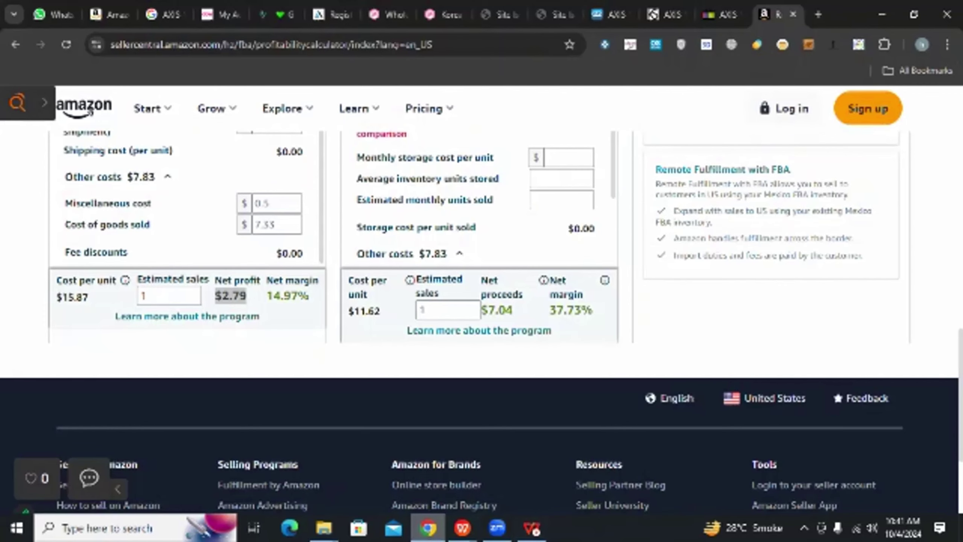
{"action": "mouse_move", "coordinate": [463, 527]}
{"action": "left_click", "coordinate": [512, 494]}
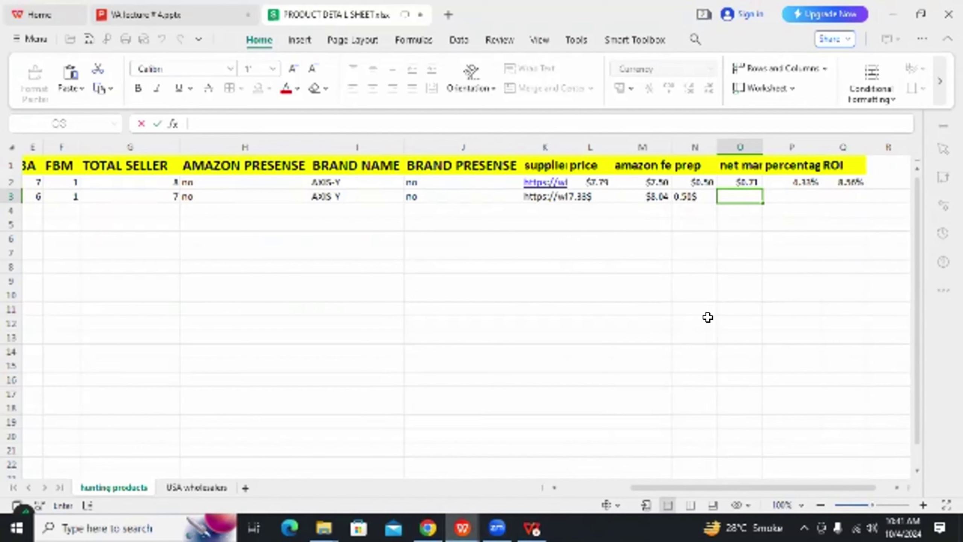
{"action": "type", "text": "2.79$"}
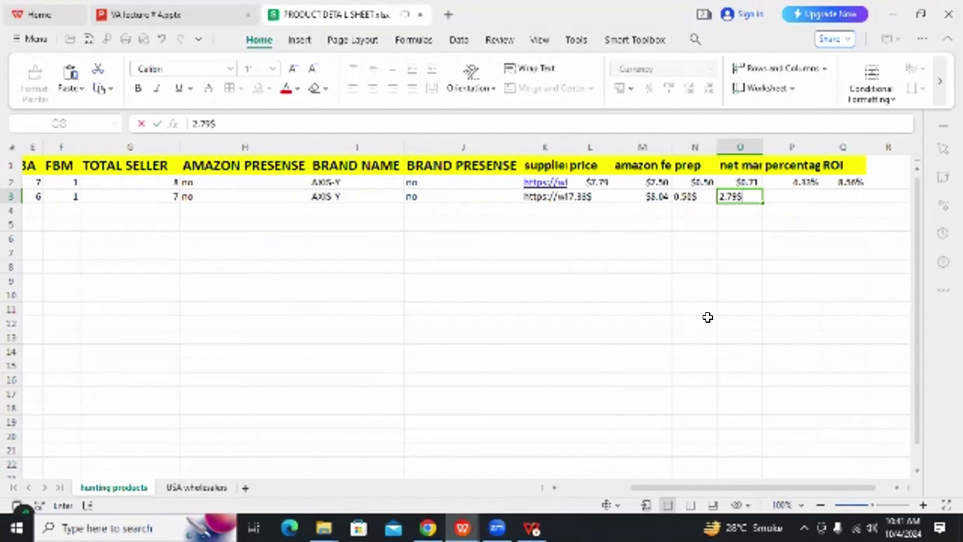
{"action": "left_click", "coordinate": [818, 281]}
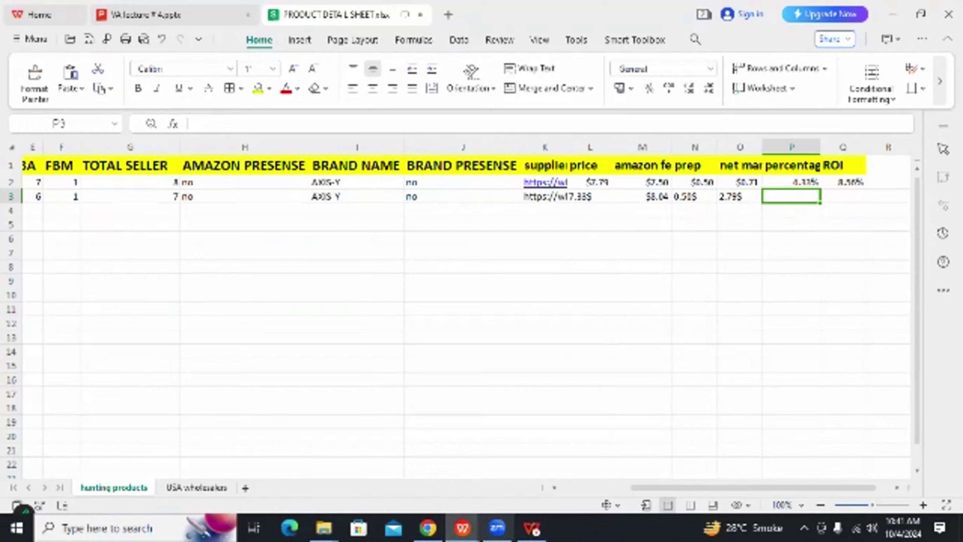
Switch to the Revenue Calculator and copy the Amazon Fulfillment net margin percentage
{"action": "left_click", "coordinate": [428, 528]}
{"action": "left_click_drag", "start_coordinate": [266, 295], "coordinate": [283, 294]}
{"action": "right_click", "coordinate": [283, 295]}
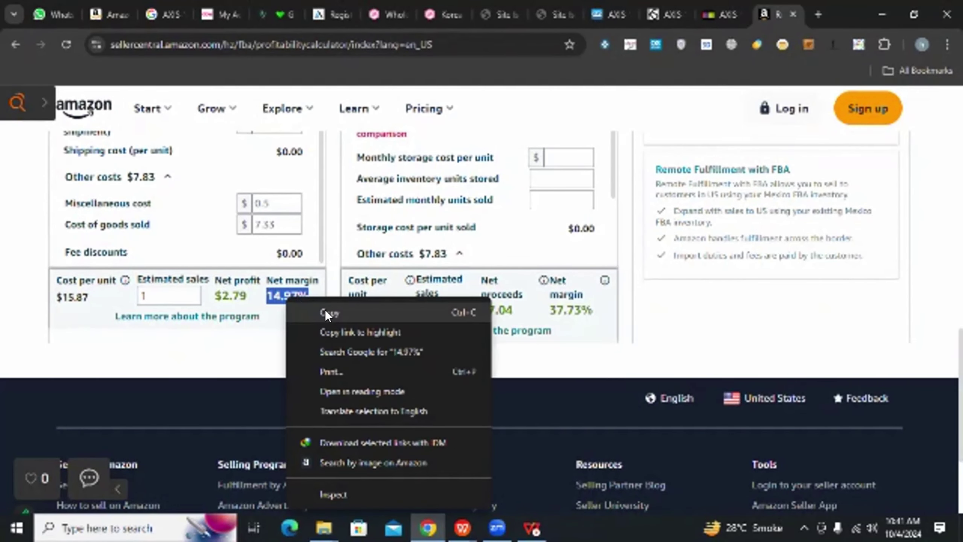
{"action": "left_click", "coordinate": [299, 314]}
Switch to PRODUCT DETAIL SHEET.xlsx and paste 14.97% as the second product's percentage in cell P3
{"action": "mouse_move", "coordinate": [463, 528]}
{"action": "left_click", "coordinate": [518, 481]}
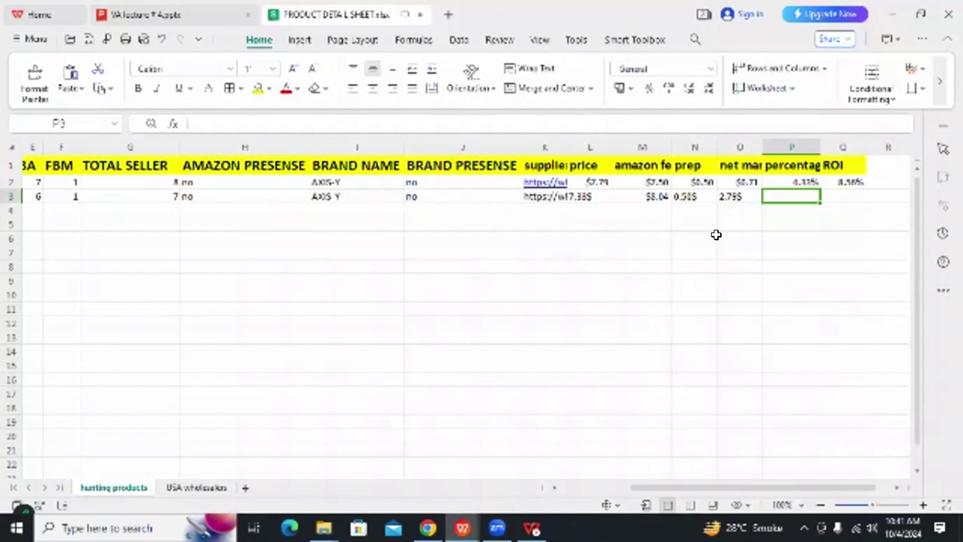
{"action": "right_click", "coordinate": [777, 200]}
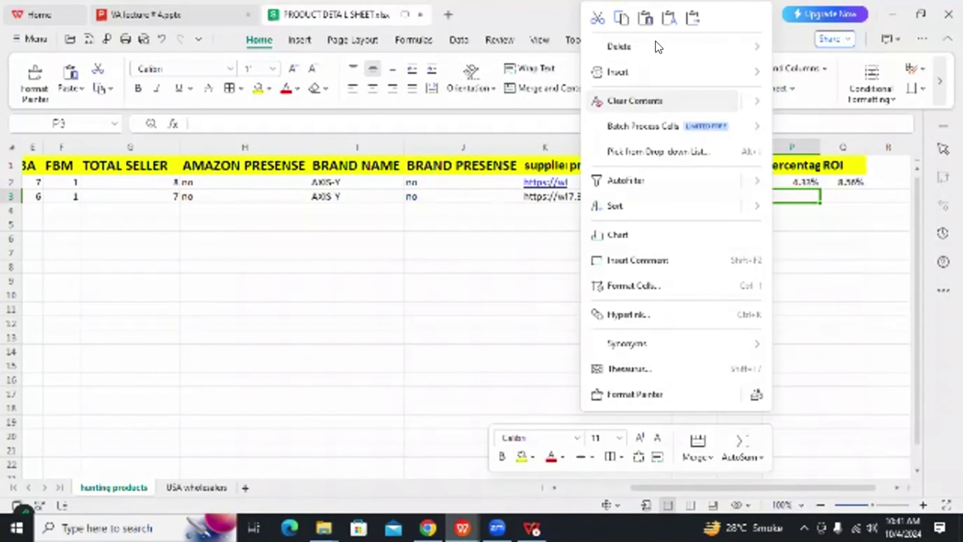
{"action": "left_click", "coordinate": [651, 19]}
{"action": "left_click", "coordinate": [790, 226]}
{"action": "left_click", "coordinate": [800, 198]}
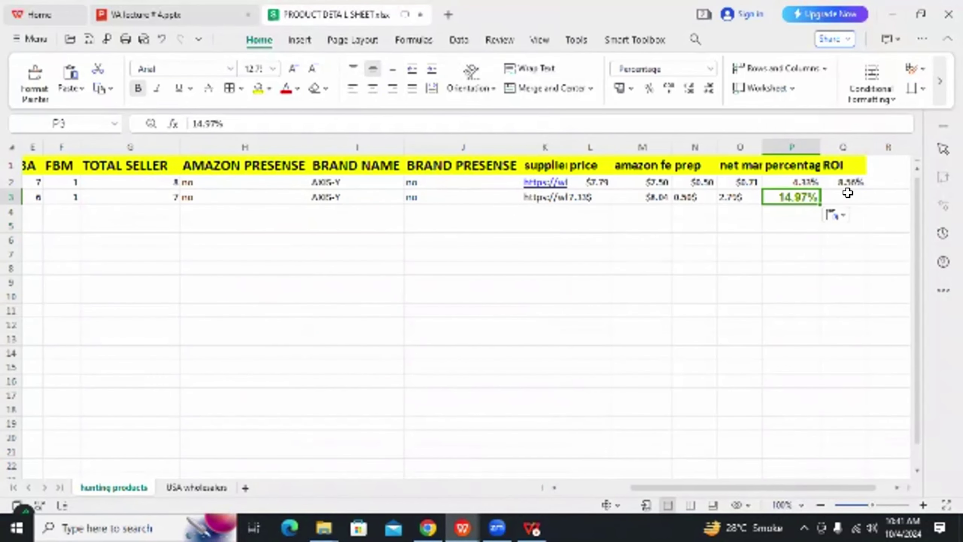
{"action": "left_click", "coordinate": [846, 195]}
{"action": "left_click", "coordinate": [778, 196]}
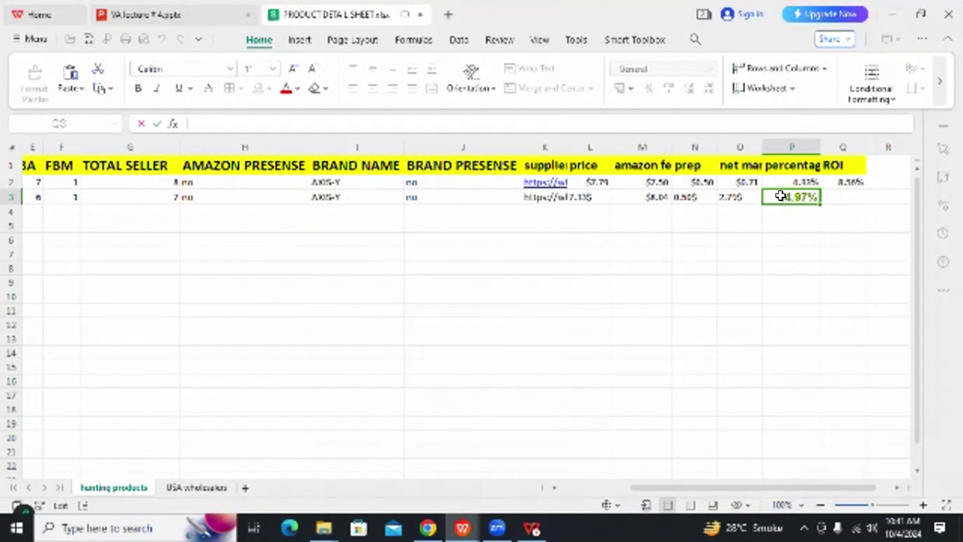
{"action": "left_click", "coordinate": [846, 194]}
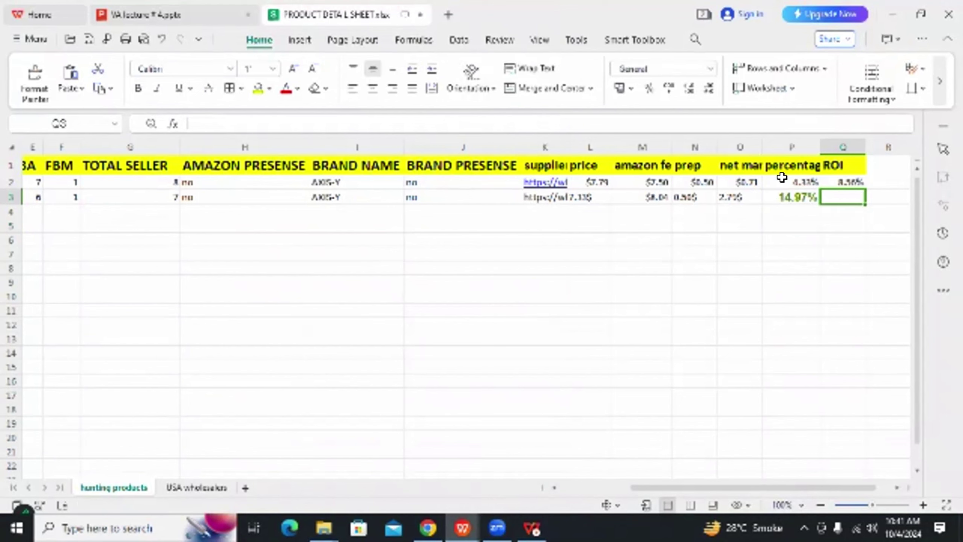
Adjust the widths of the amazon fee, prep, net margin and percentage columns to fit their headers
{"action": "left_click_drag", "start_coordinate": [762, 146], "coordinate": [757, 146]}
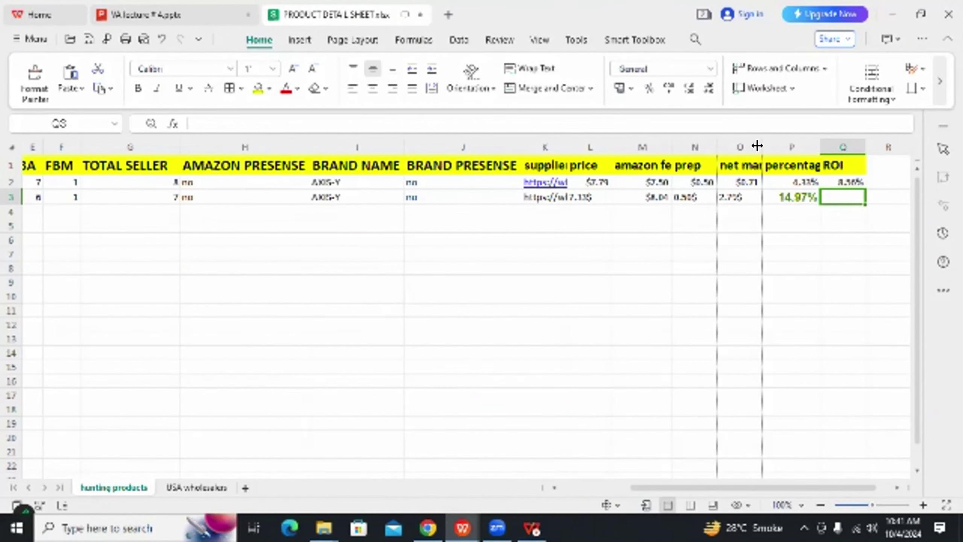
{"action": "double_click", "coordinate": [757, 145]}
{"action": "double_click", "coordinate": [849, 145]}
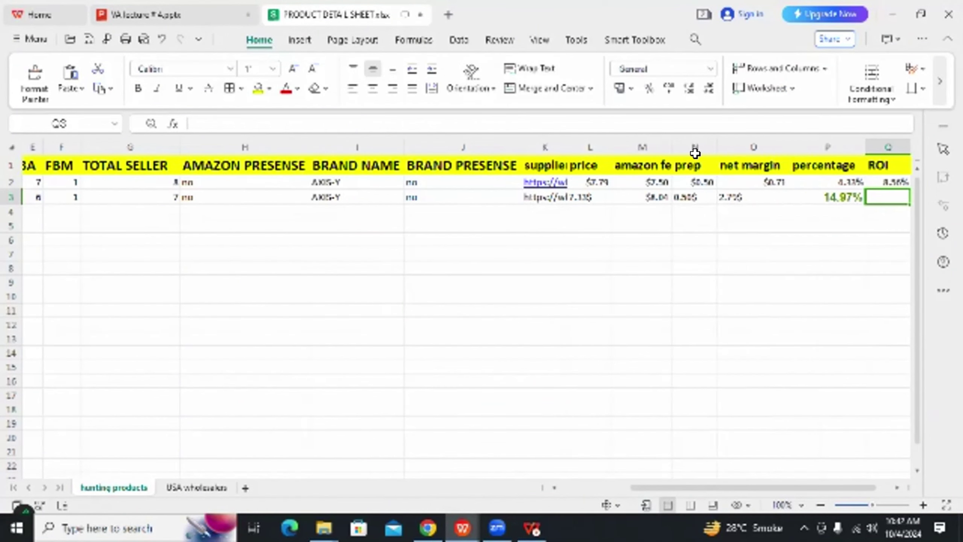
{"action": "left_click_drag", "start_coordinate": [716, 146], "coordinate": [684, 147]}
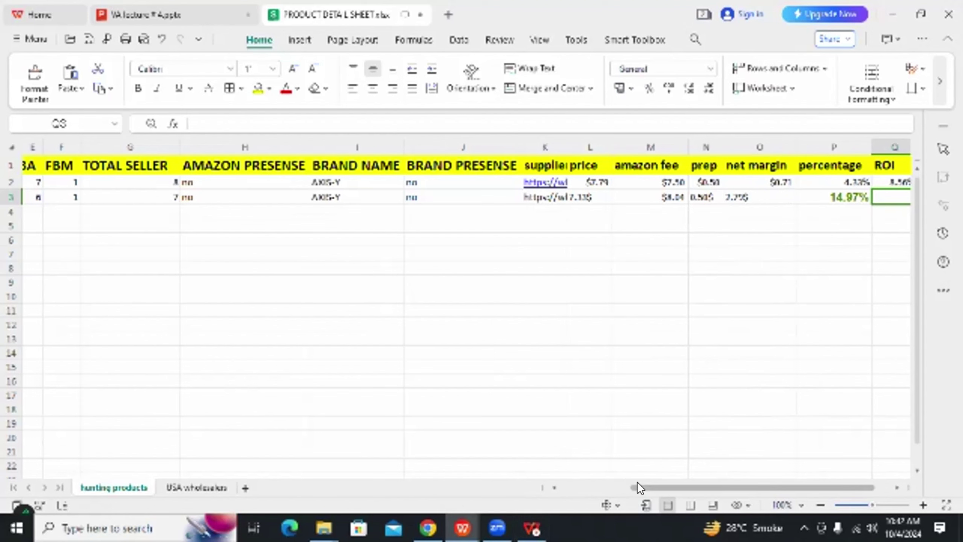
{"action": "left_click_drag", "start_coordinate": [637, 482], "coordinate": [674, 480]}
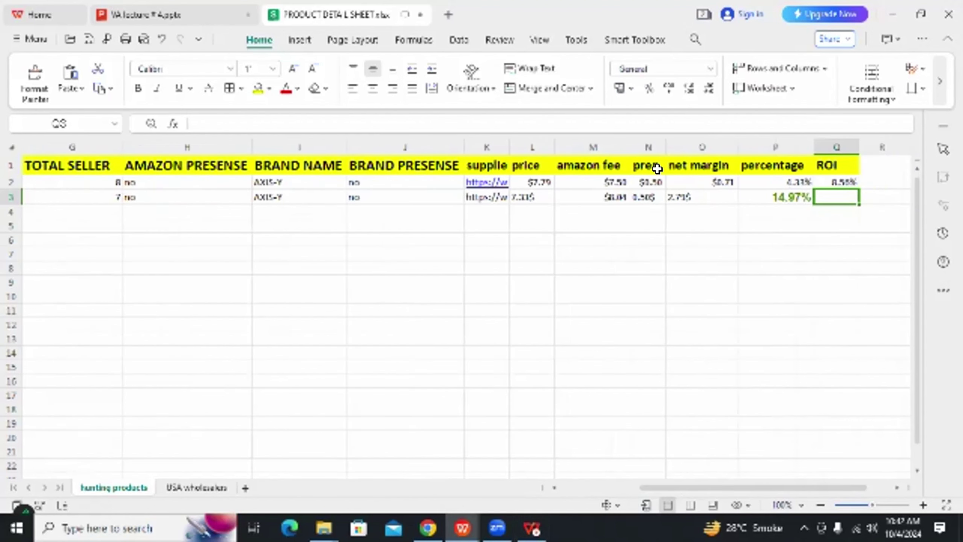
Compare the second product's net margin and percentage cells with the item price, net profit and net margin in the Revenue Calculator
{"action": "left_click", "coordinate": [702, 197]}
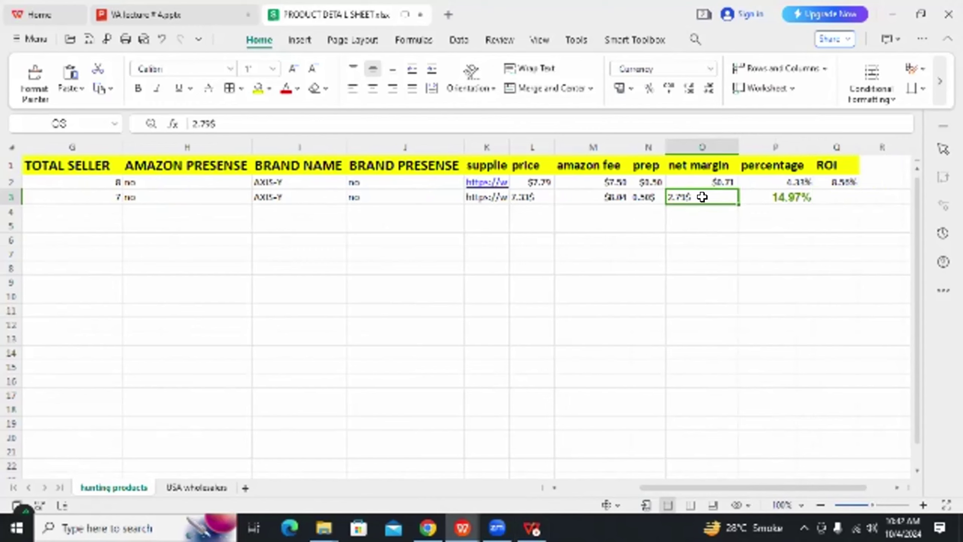
{"action": "left_click", "coordinate": [766, 196]}
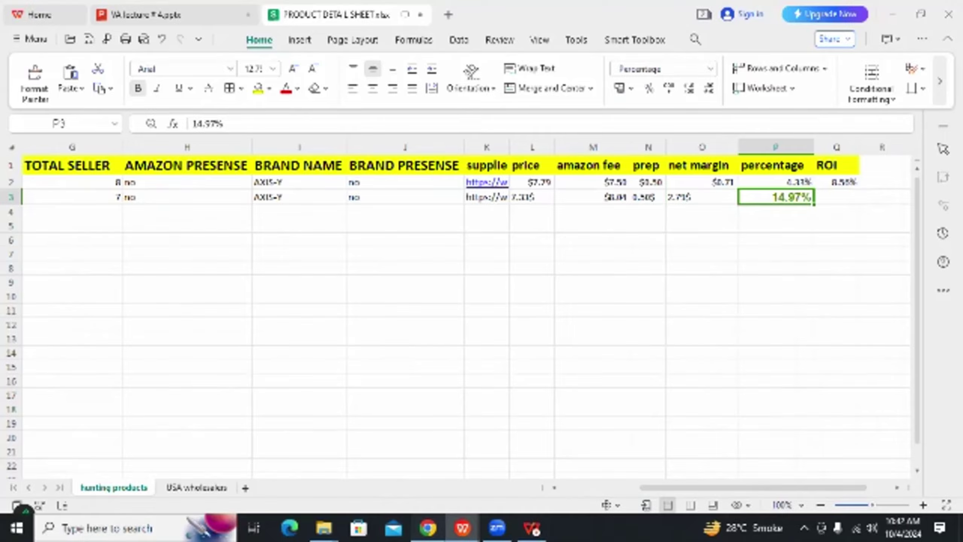
{"action": "left_click", "coordinate": [428, 527]}
{"action": "left_click", "coordinate": [235, 293]}
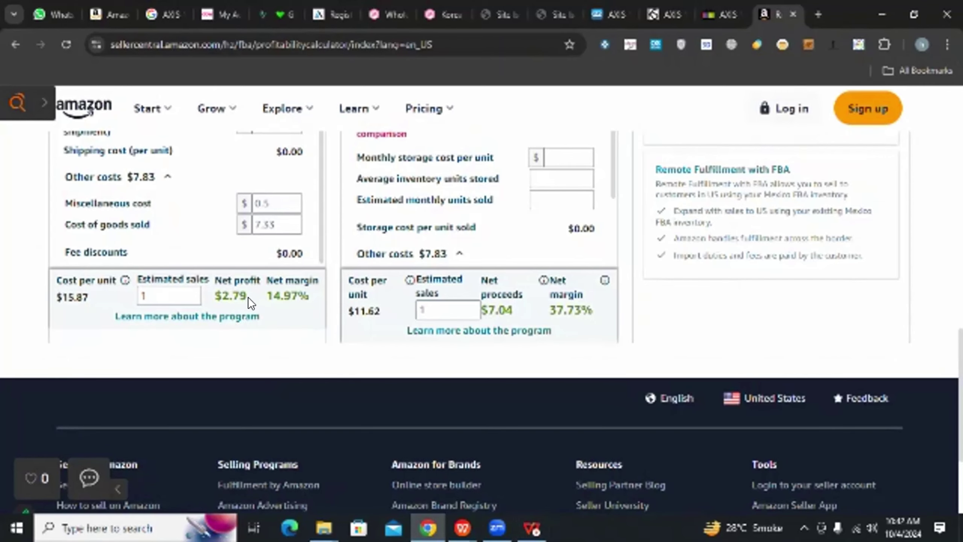
{"action": "scroll", "coordinate": [249, 296], "scroll_direction": "up", "scroll_amount": 10}
{"action": "scroll", "coordinate": [259, 363], "scroll_direction": "up", "scroll_amount": 10}
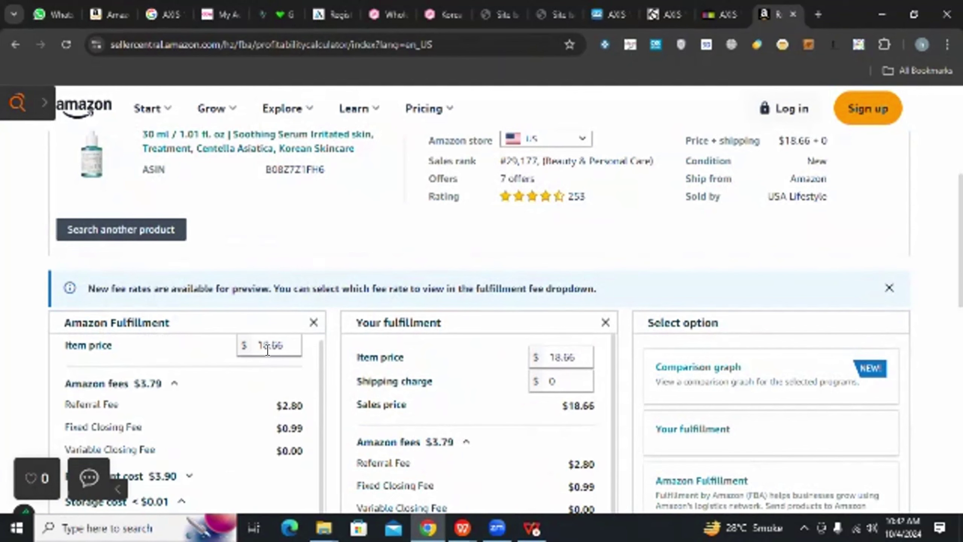
{"action": "scroll", "coordinate": [255, 407], "scroll_direction": "down", "scroll_amount": 2}
{"action": "scroll", "coordinate": [255, 407], "scroll_direction": "down", "scroll_amount": 8}
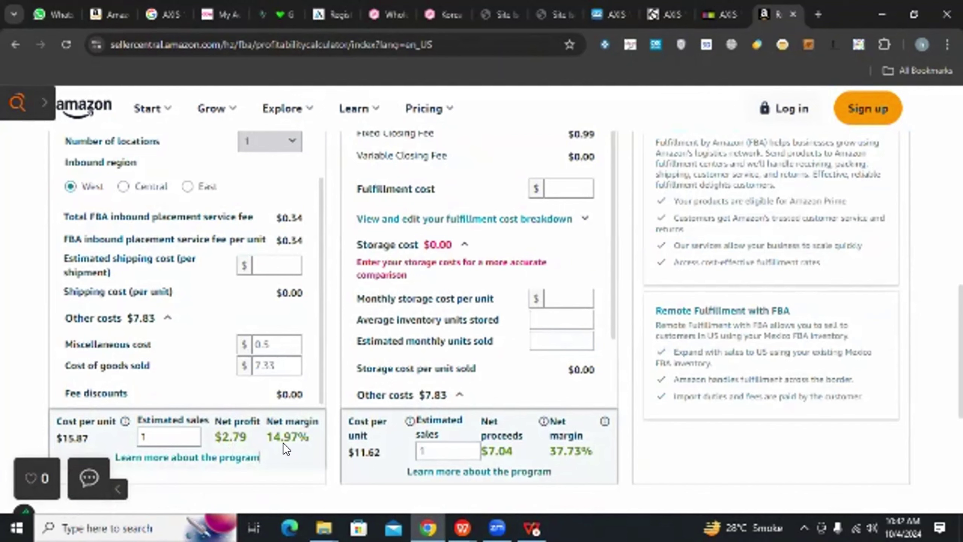
Examine the Amazon Fulfillment miscellaneous cost and cost of goods sold in relation to the net profit
{"action": "left_click", "coordinate": [256, 344]}
{"action": "double_click", "coordinate": [257, 344]}
{"action": "left_click", "coordinate": [231, 381]}
{"action": "left_click", "coordinate": [270, 344]}
{"action": "left_click", "coordinate": [268, 366]}
{"action": "left_click", "coordinate": [238, 448]}
{"action": "left_click", "coordinate": [272, 367]}
{"action": "left_click", "coordinate": [240, 439]}
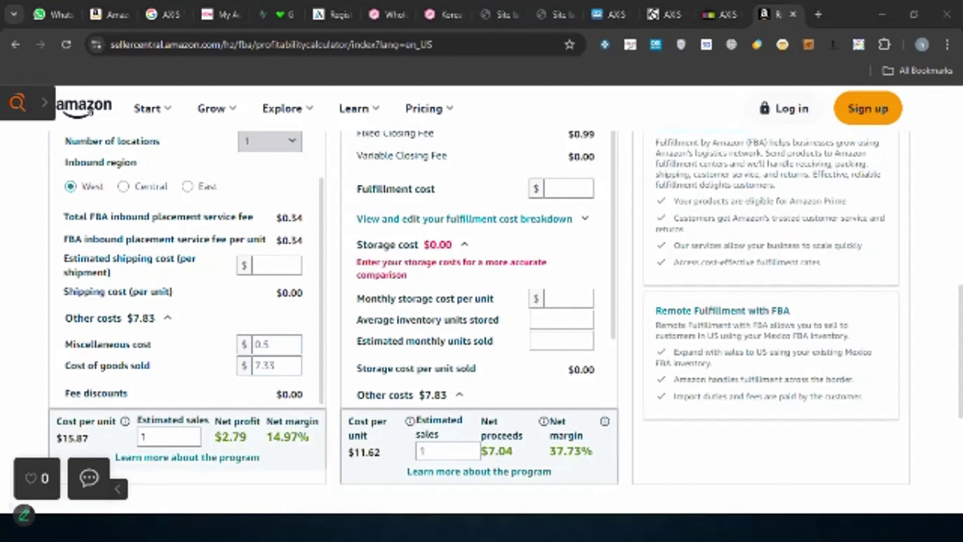
Open Calculator and divide the net profit of 2.79 by the other costs of 7.83
{"action": "key", "text": "super"}
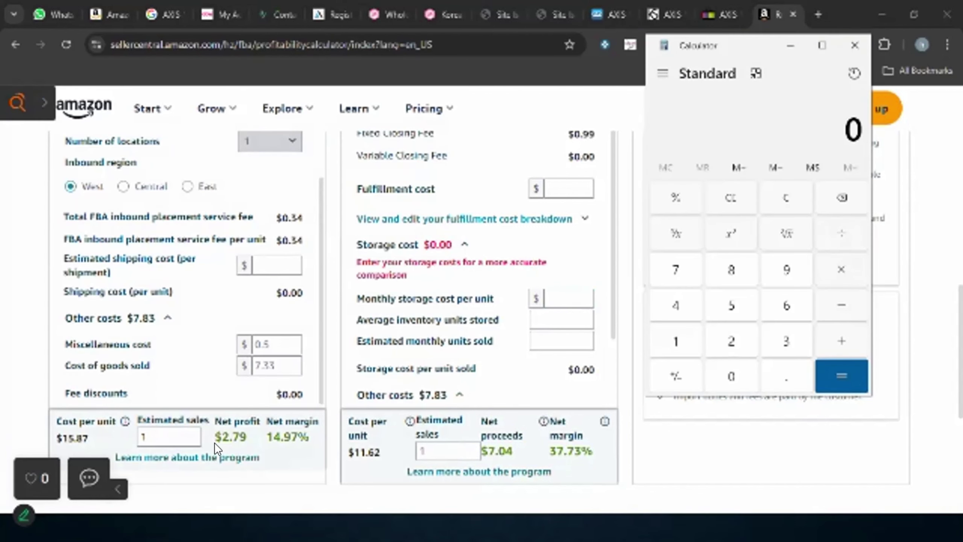
{"action": "left_click", "coordinate": [735, 341]}
{"action": "left_click", "coordinate": [782, 371]}
{"action": "key", "text": "7"}
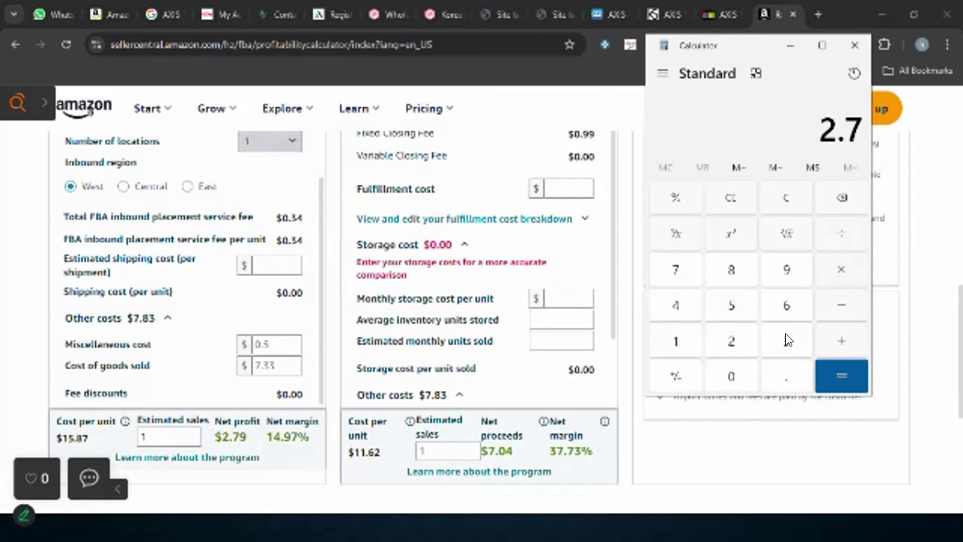
{"action": "left_click", "coordinate": [783, 271]}
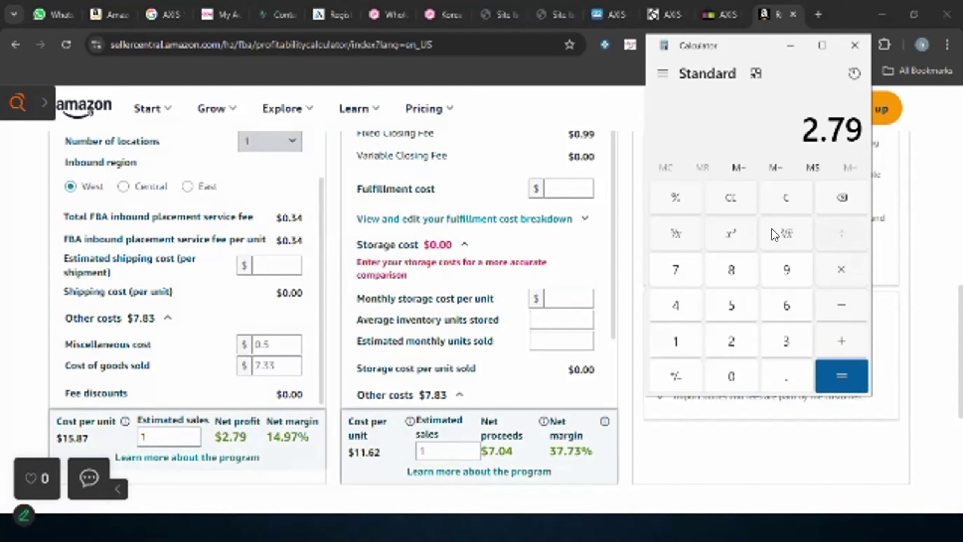
{"action": "key", "text": "plus"}
{"action": "left_click", "coordinate": [271, 342]}
{"action": "left_click", "coordinate": [782, 326]}
{"action": "left_click", "coordinate": [675, 273]}
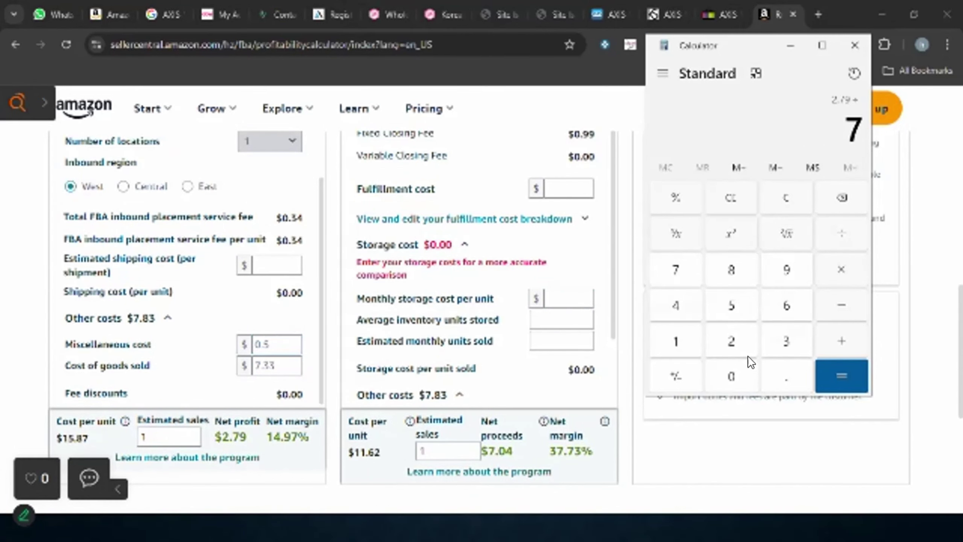
{"action": "left_click", "coordinate": [781, 378]}
{"action": "left_click", "coordinate": [737, 286]}
{"action": "left_click", "coordinate": [781, 337]}
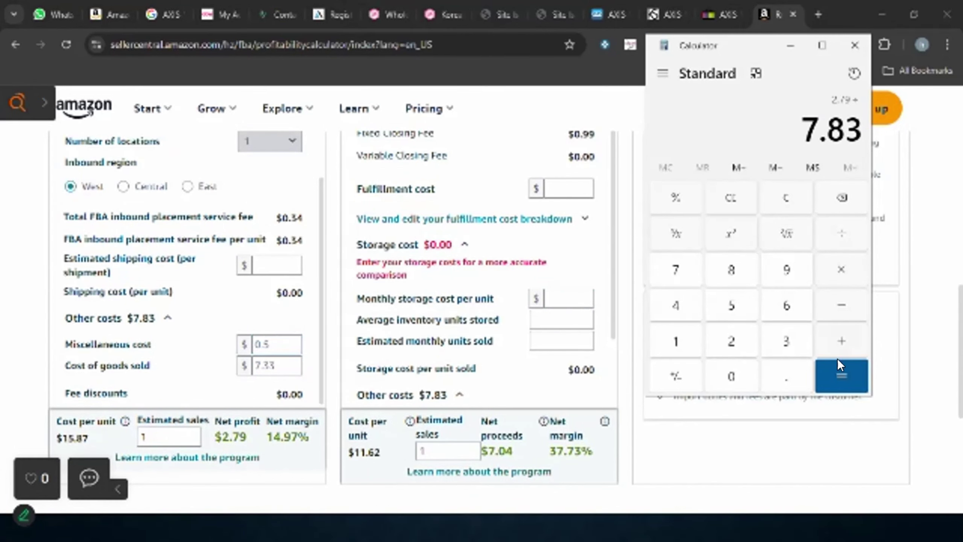
{"action": "left_click", "coordinate": [834, 373]}
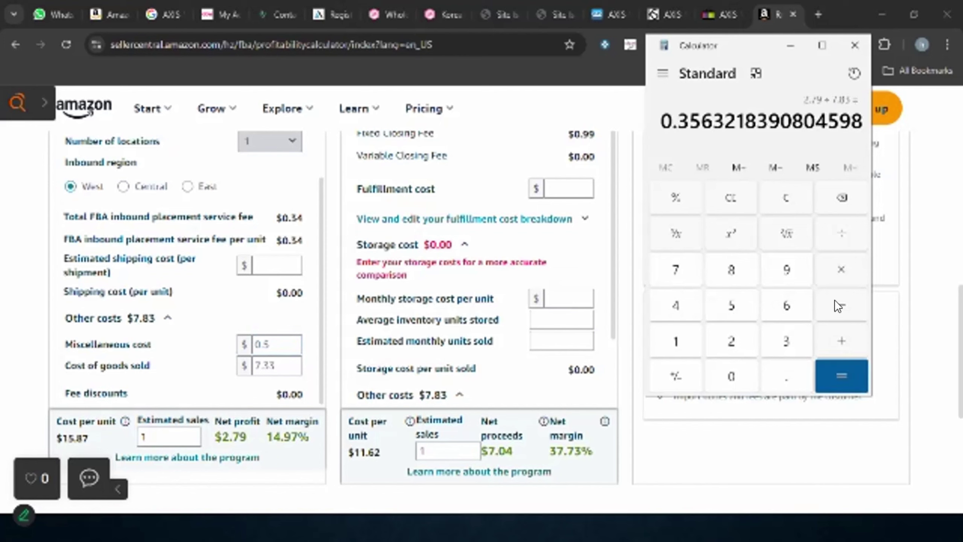
Multiply the quotient by 100, select the result up to two decimals as the ROI and minimize Calculator
{"action": "left_click", "coordinate": [834, 271]}
{"action": "left_click", "coordinate": [675, 340]}
{"action": "left_click", "coordinate": [731, 376]}
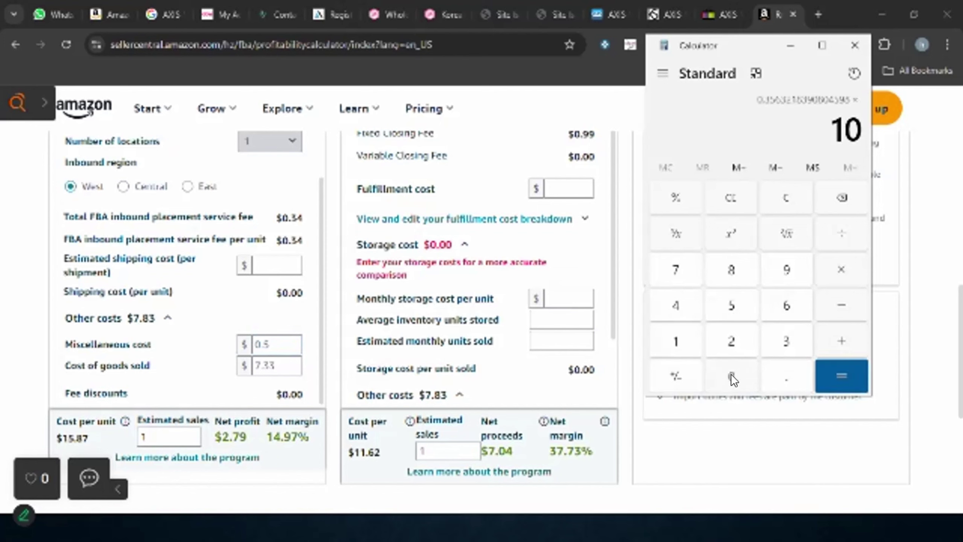
{"action": "left_click", "coordinate": [731, 374]}
{"action": "left_click", "coordinate": [835, 372]}
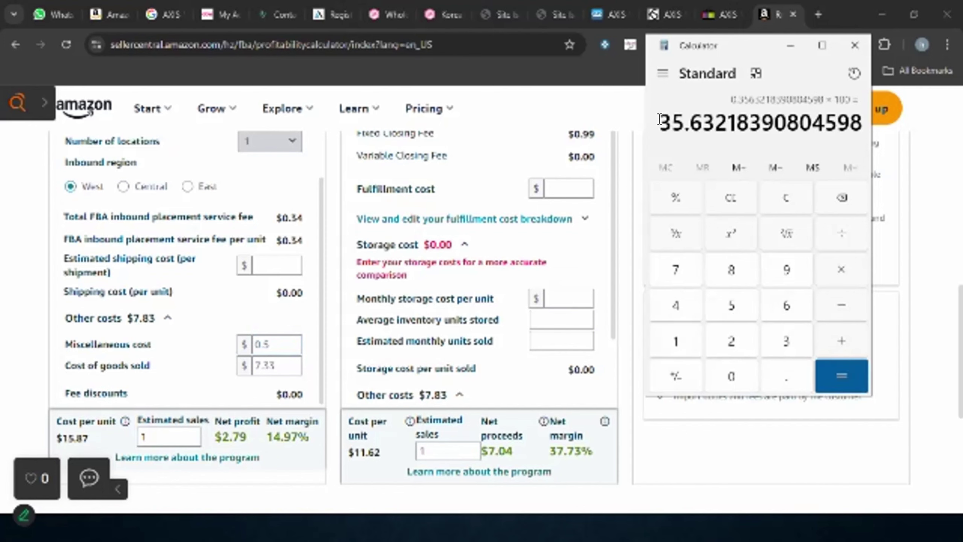
{"action": "left_click_drag", "start_coordinate": [660, 122], "coordinate": [715, 123]}
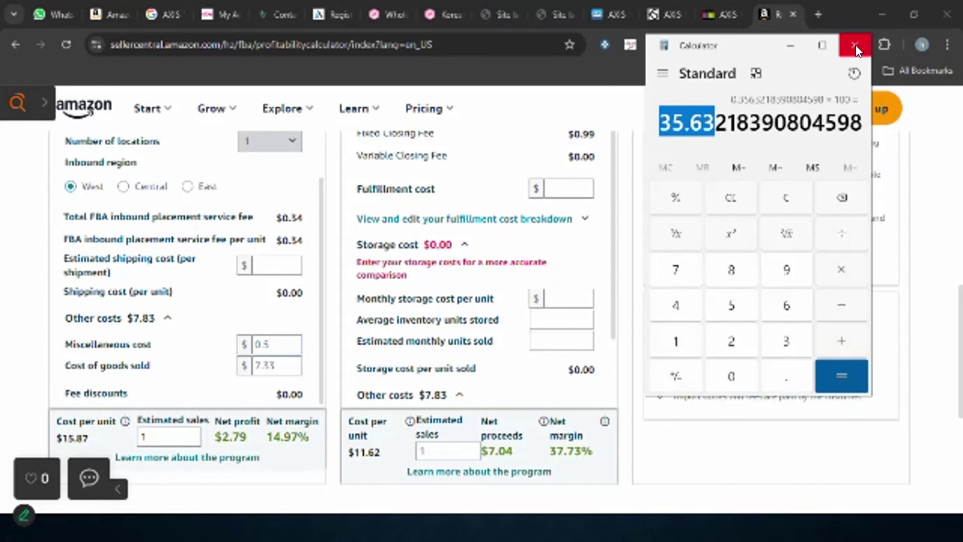
{"action": "left_click", "coordinate": [797, 42]}
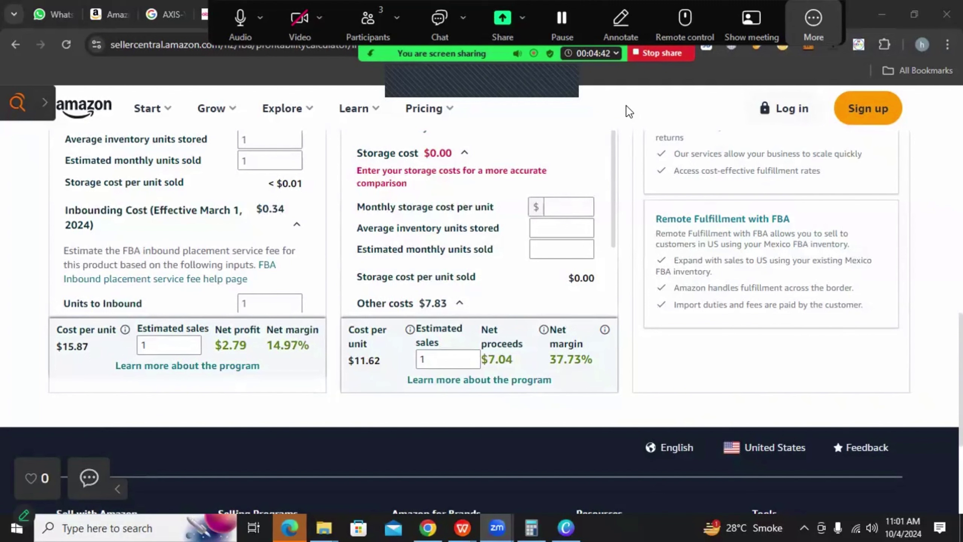
Hide the floating meeting controls of the screen share and return to Calculator
{"action": "left_click", "coordinate": [809, 18]}
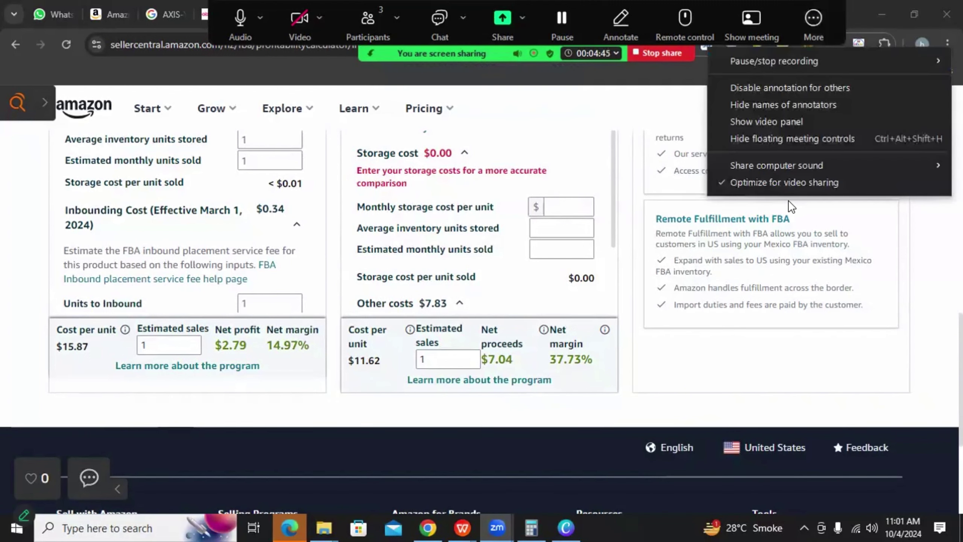
{"action": "left_click", "coordinate": [730, 139]}
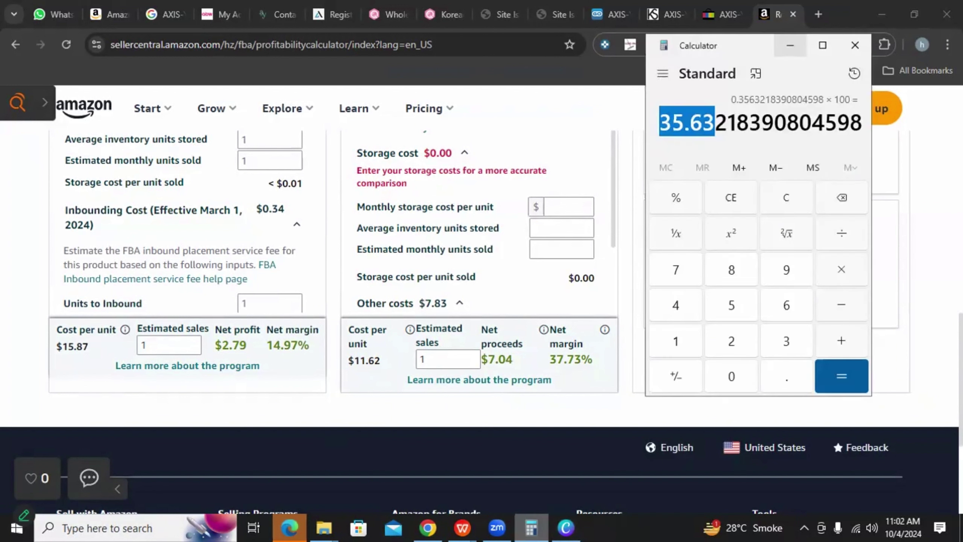
{"action": "left_click", "coordinate": [742, 140]}
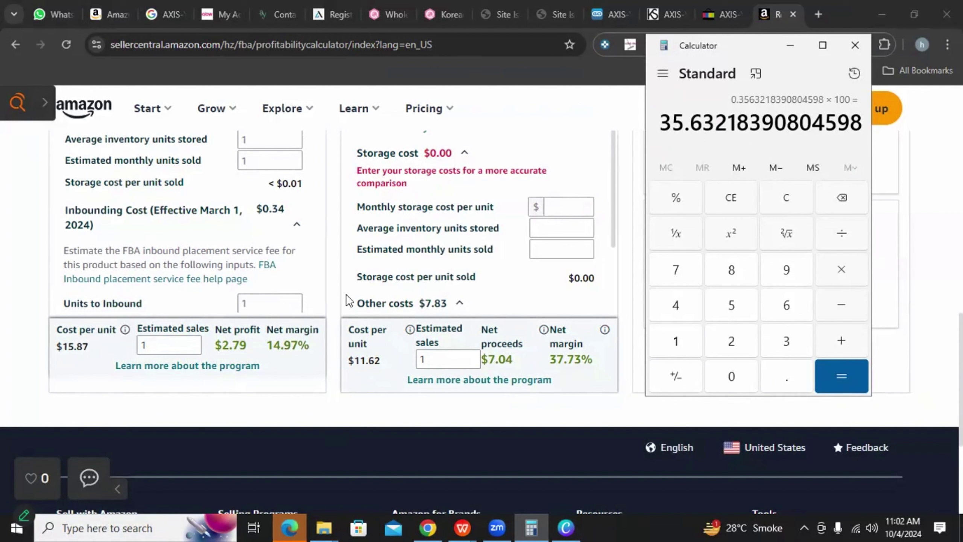
Compare the Amazon Fulfillment miscellaneous cost and cost of goods sold with the ROI calculation in Calculator
{"action": "scroll", "coordinate": [277, 261], "scroll_direction": "down", "scroll_amount": 8}
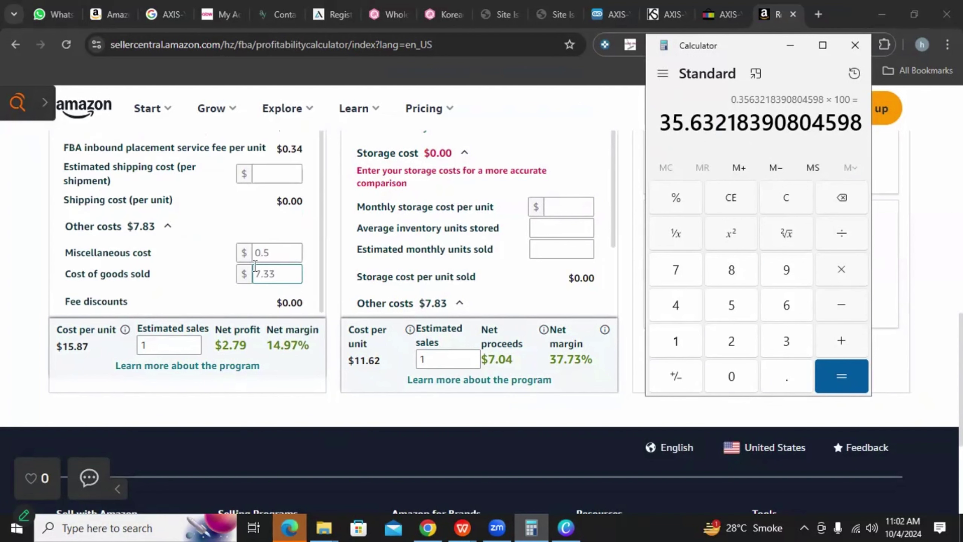
{"action": "double_click", "coordinate": [258, 252]}
{"action": "left_click_drag", "start_coordinate": [257, 274], "coordinate": [283, 271]}
{"action": "double_click", "coordinate": [282, 271]}
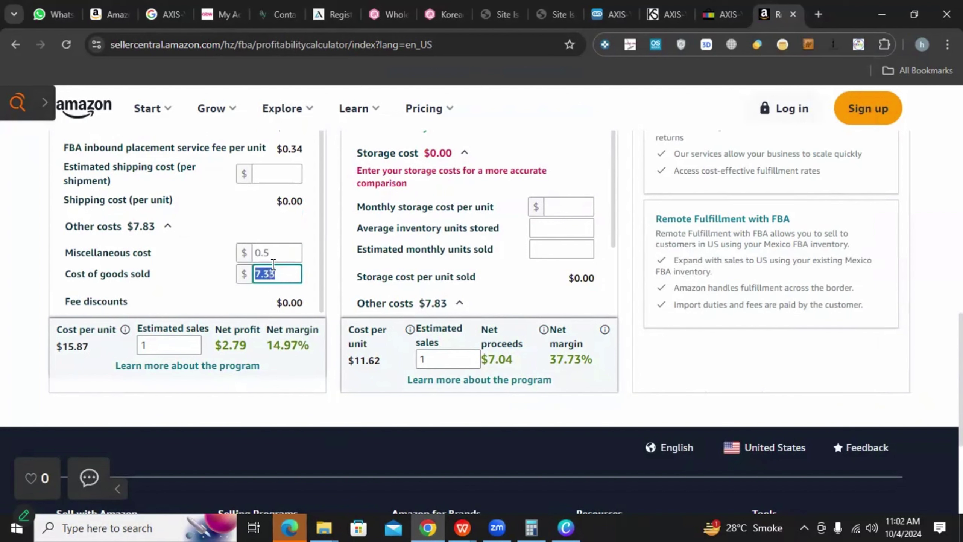
{"action": "double_click", "coordinate": [271, 253]}
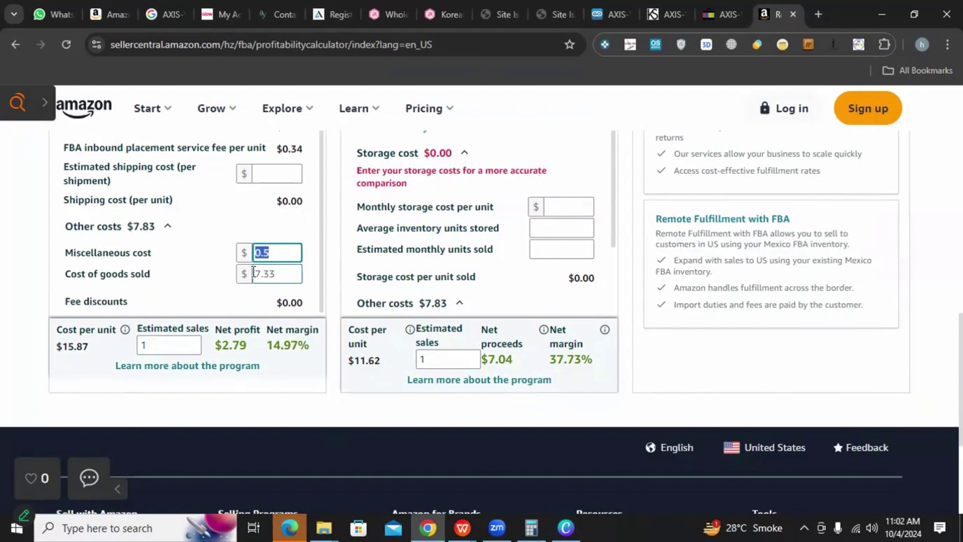
{"action": "left_click_drag", "start_coordinate": [257, 273], "coordinate": [279, 273]}
{"action": "left_click", "coordinate": [274, 253]}
{"action": "double_click", "coordinate": [277, 260]}
{"action": "left_click", "coordinate": [543, 526]}
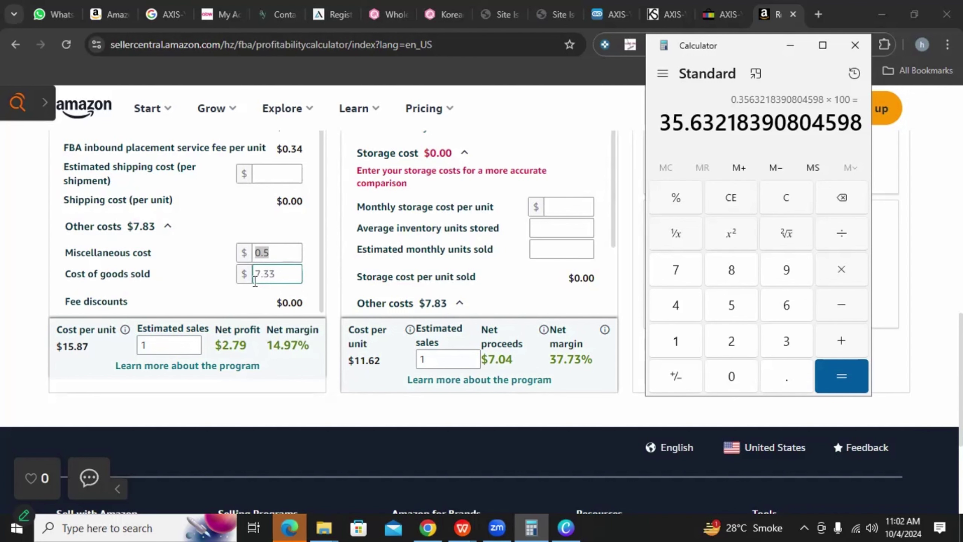
{"action": "left_click", "coordinate": [294, 281]}
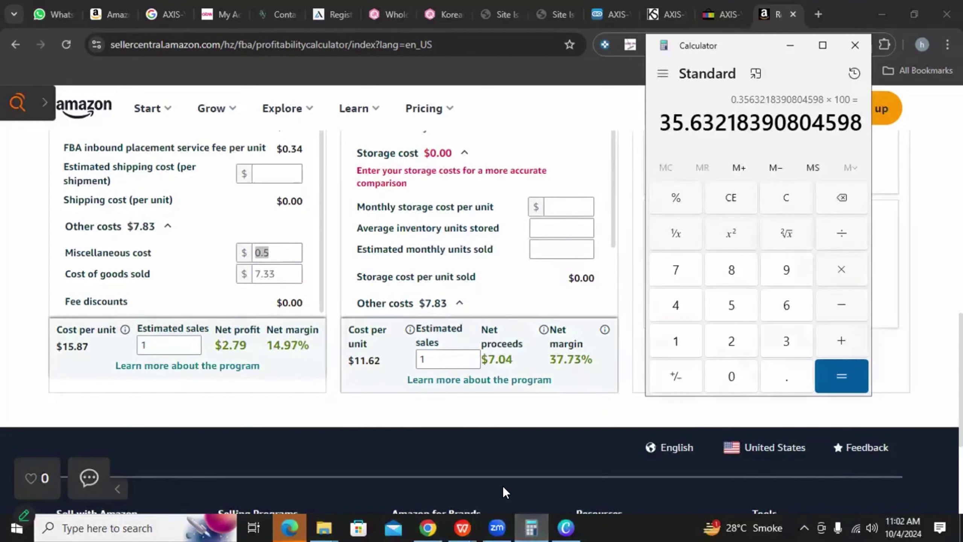
Switch to PRODUCT DETAIL SHEET.xlsx and check the second product's ROI in cell Q3 of the hunting products sheet
{"action": "mouse_move", "coordinate": [462, 527]}
{"action": "left_click", "coordinate": [552, 458]}
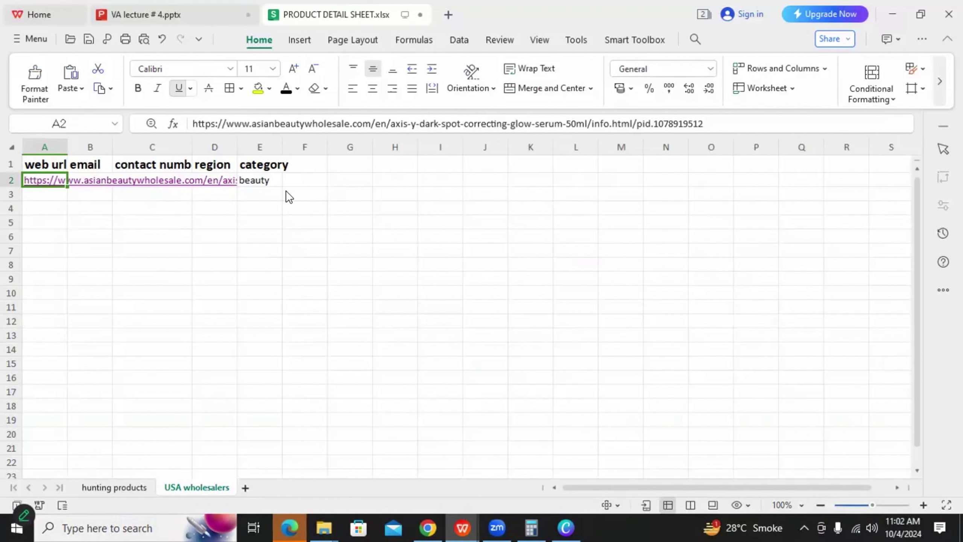
{"action": "left_click", "coordinate": [139, 488]}
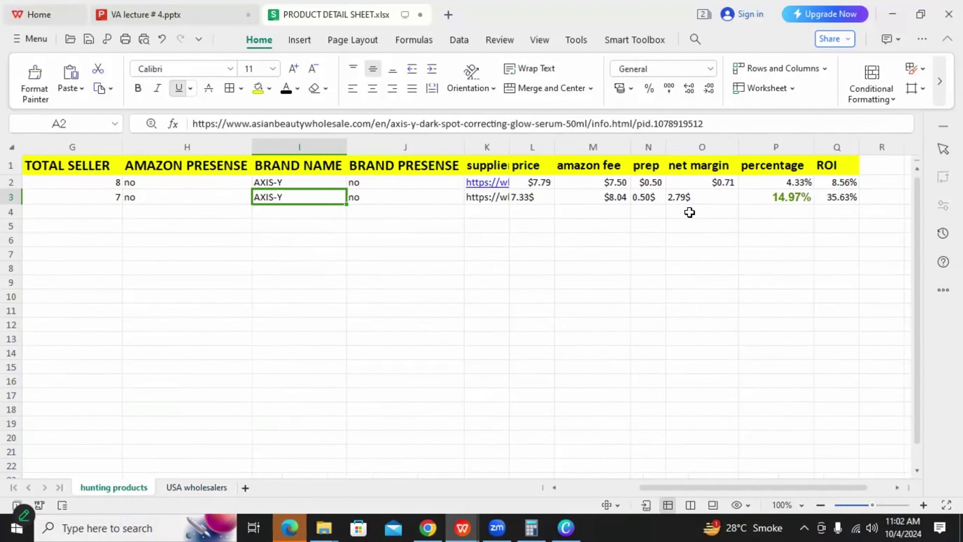
{"action": "left_click", "coordinate": [838, 197]}
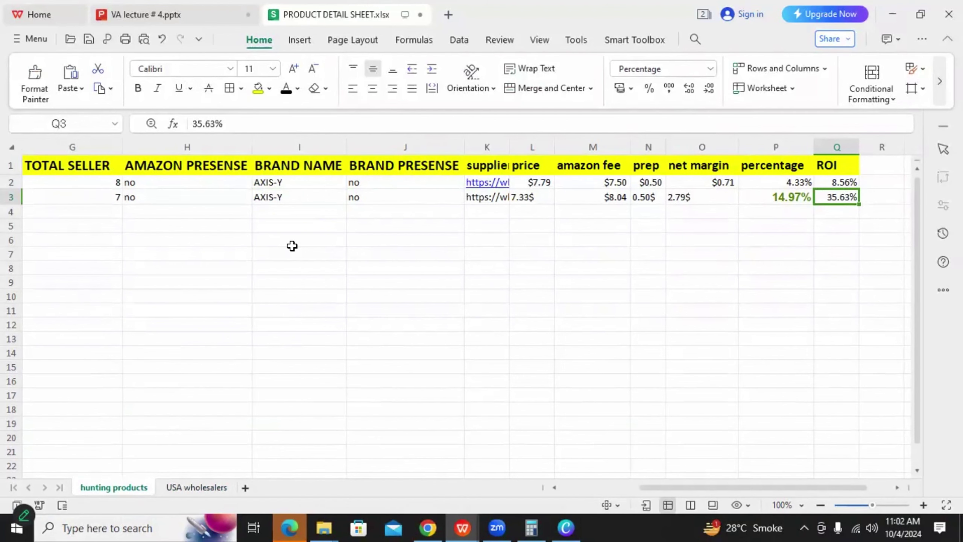
Review the second product's entire row 3, from the Amazon URL through the supplier details to the ROI
{"action": "left_click_drag", "start_coordinate": [731, 489], "coordinate": [574, 492]}
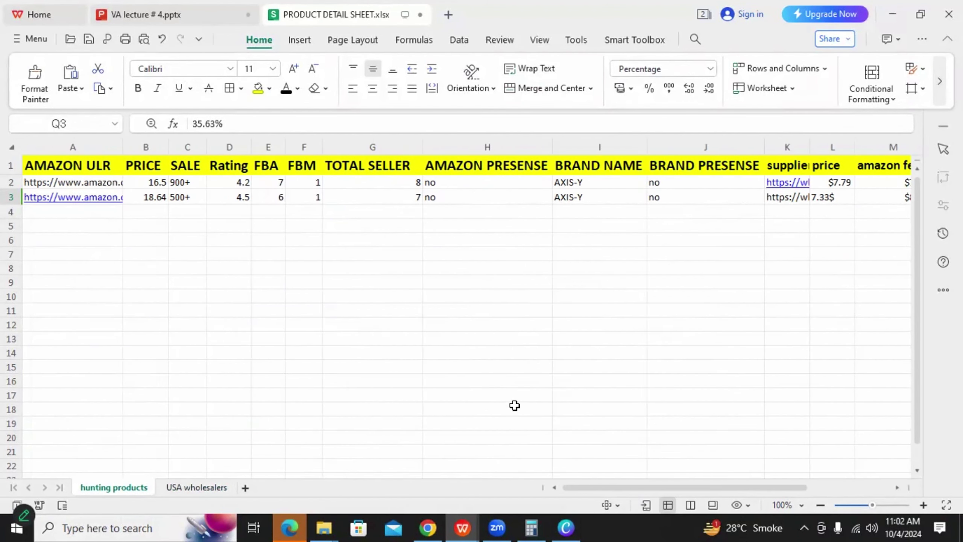
{"action": "left_click", "coordinate": [17, 197]}
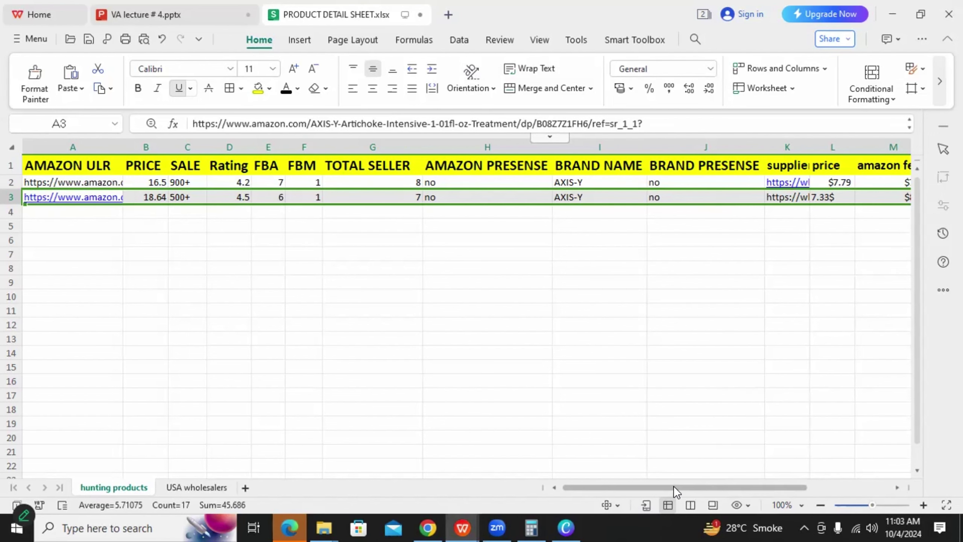
{"action": "left_click_drag", "start_coordinate": [673, 487], "coordinate": [777, 488]}
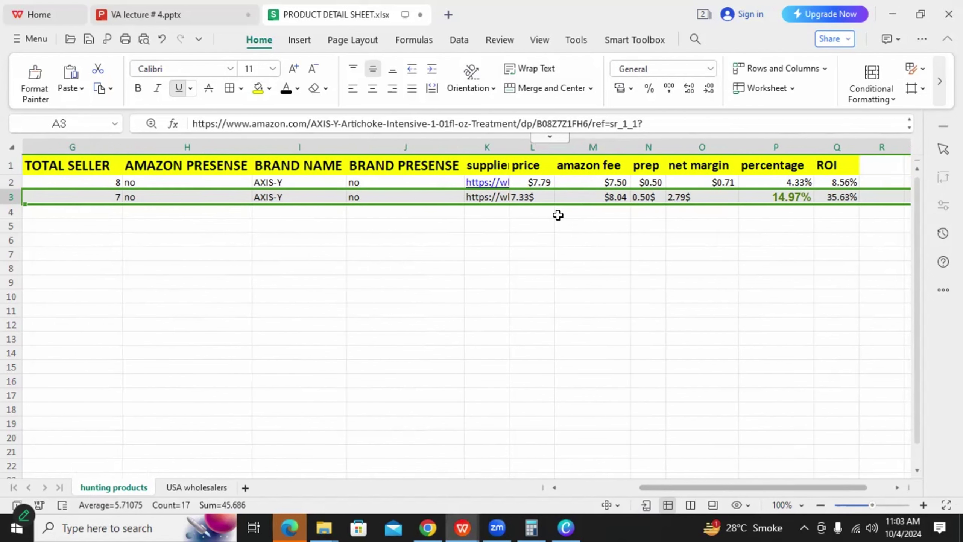
{"action": "left_click", "coordinate": [486, 225]}
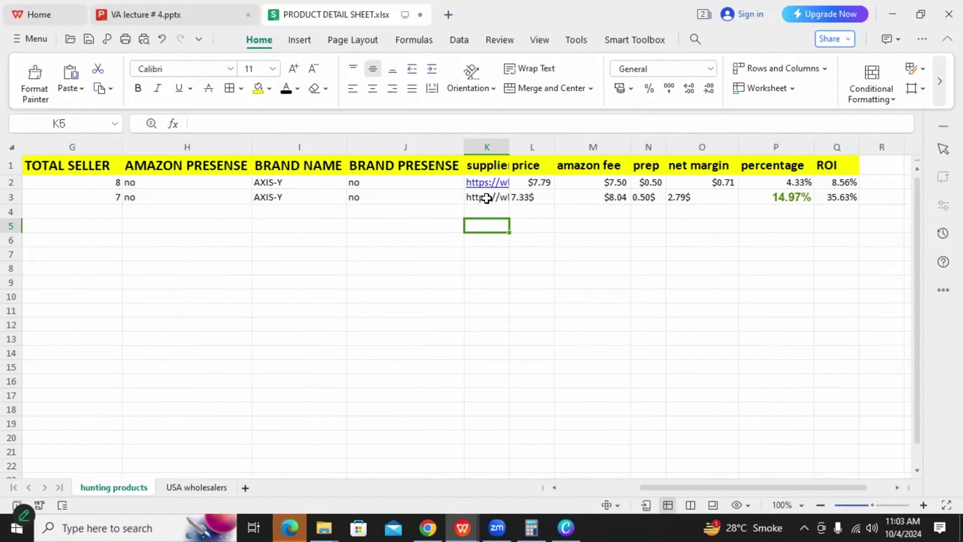
{"action": "left_click_drag", "start_coordinate": [489, 197], "coordinate": [837, 197]}
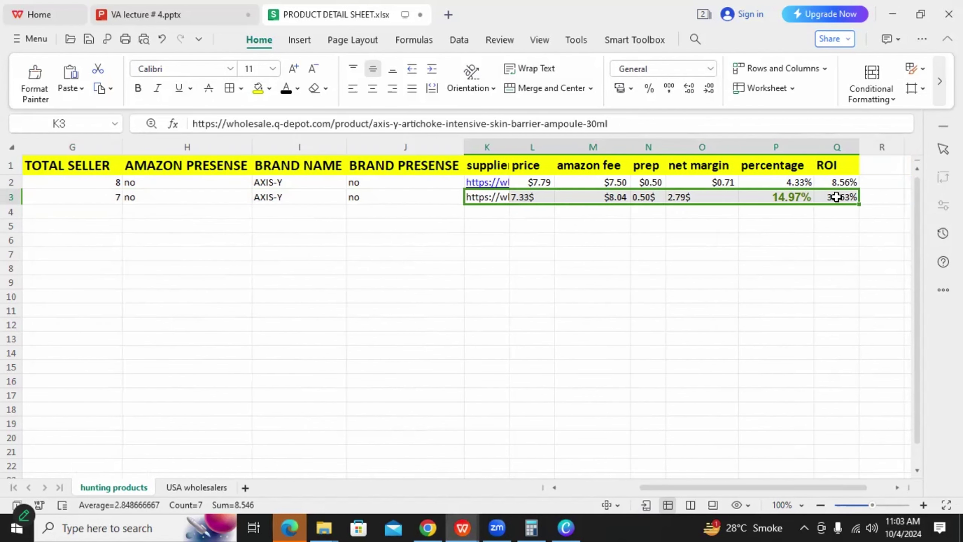
{"action": "left_click", "coordinate": [529, 252]}
Check the second product's supplier, price, amazon fee, prep, net margin, percentage and ROI cells one by one
{"action": "left_click", "coordinate": [478, 196]}
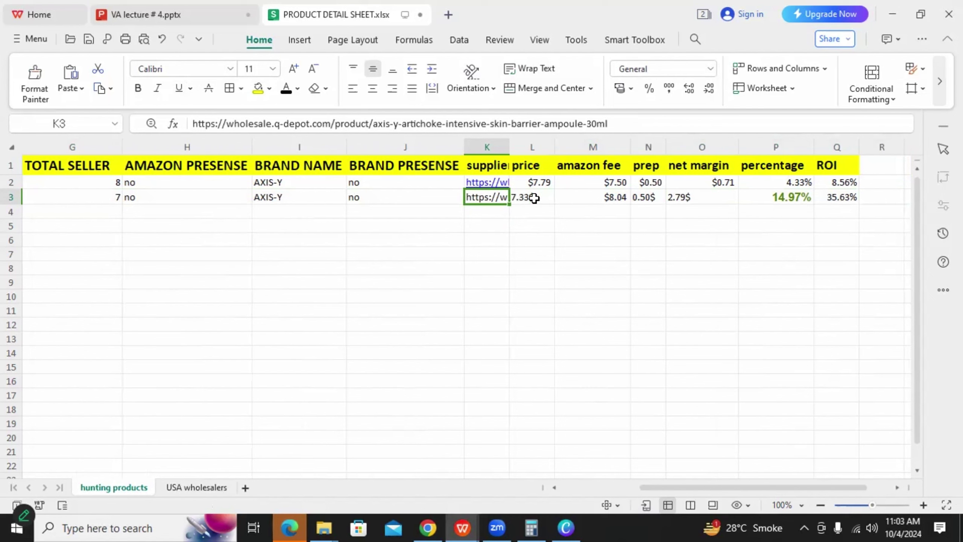
{"action": "key", "text": "Right"}
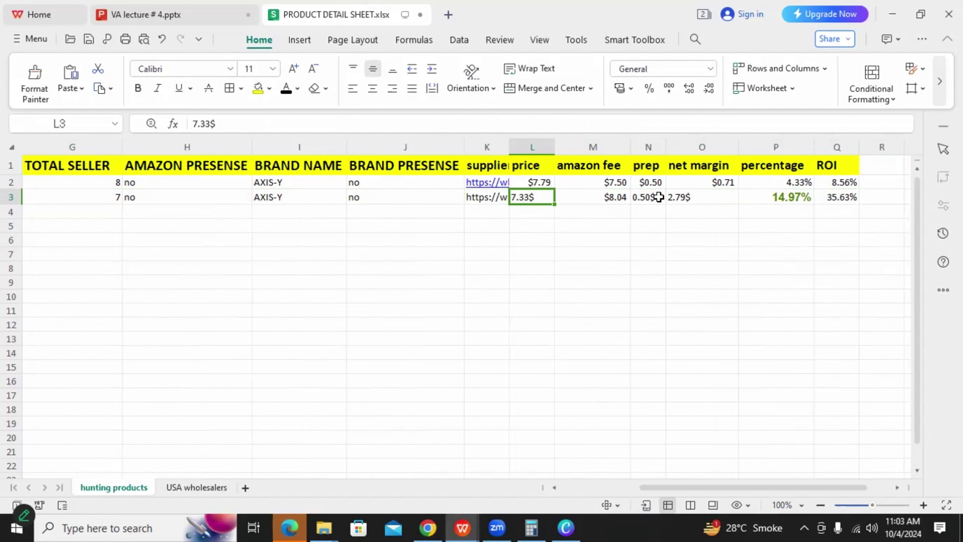
{"action": "left_click", "coordinate": [600, 200]}
{"action": "left_click", "coordinate": [645, 200]}
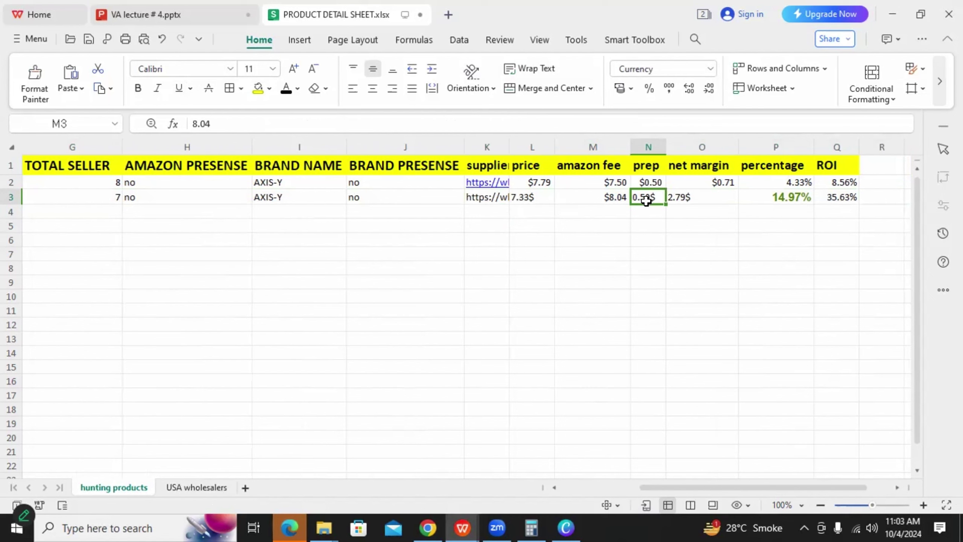
{"action": "left_click", "coordinate": [706, 195]}
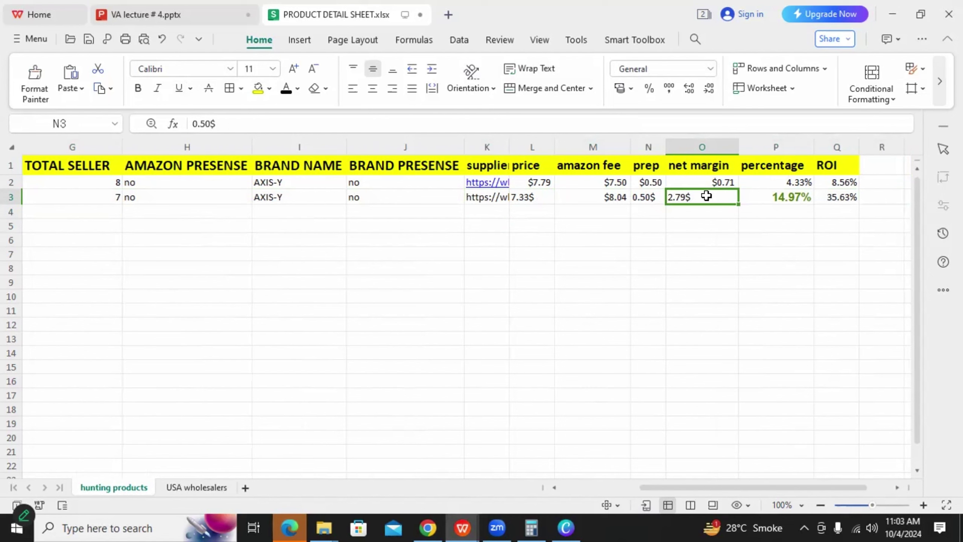
{"action": "left_click", "coordinate": [802, 193]}
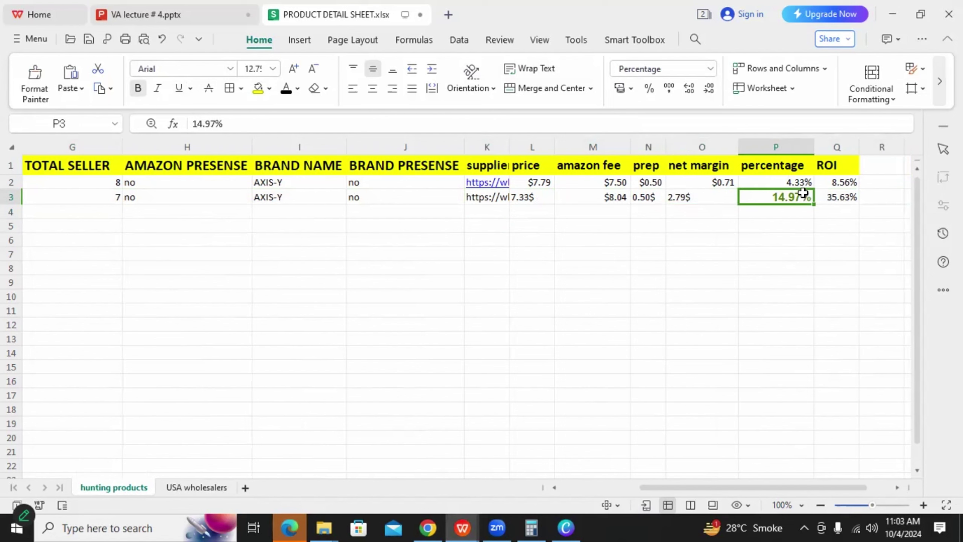
{"action": "left_click", "coordinate": [839, 197]}
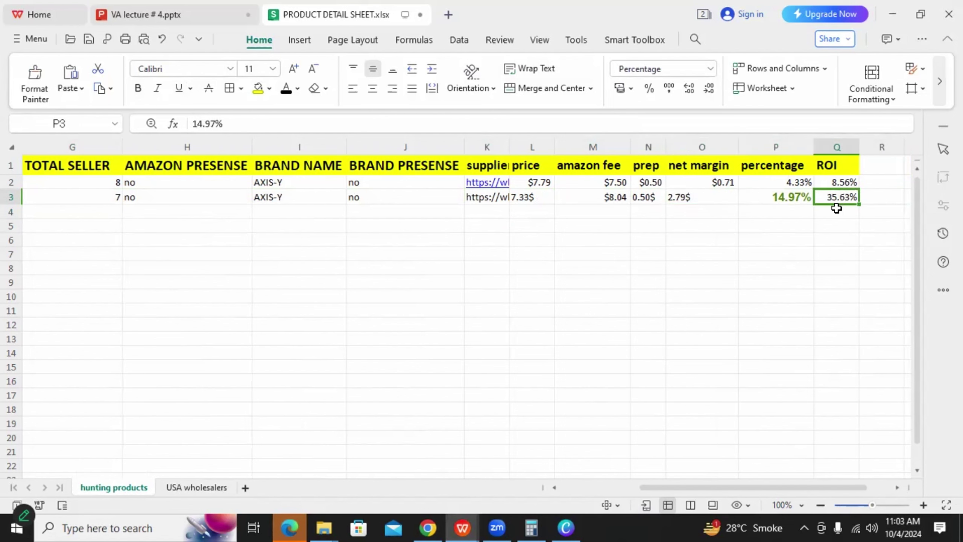
{"action": "left_click", "coordinate": [788, 201]}
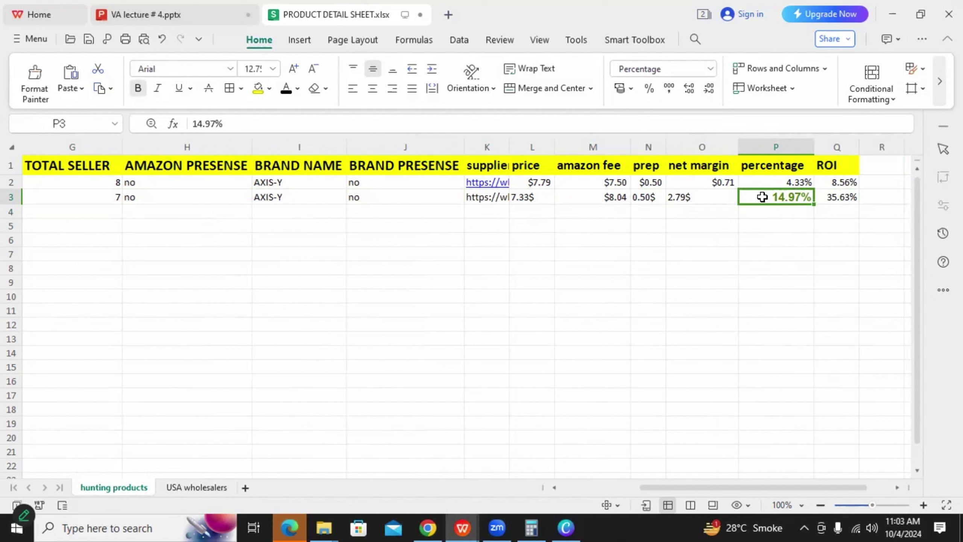
{"action": "left_click", "coordinate": [838, 197]}
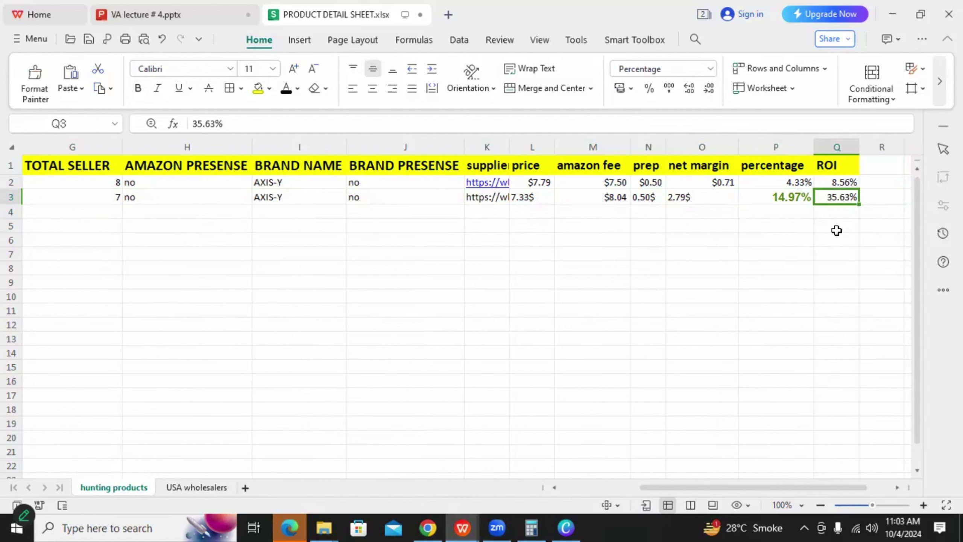
Switch to the FBA Revenue Calculator in Chrome and recheck the Amazon Fulfillment cost of goods sold against the ROI calculation in Calculator
{"action": "left_click", "coordinate": [428, 527]}
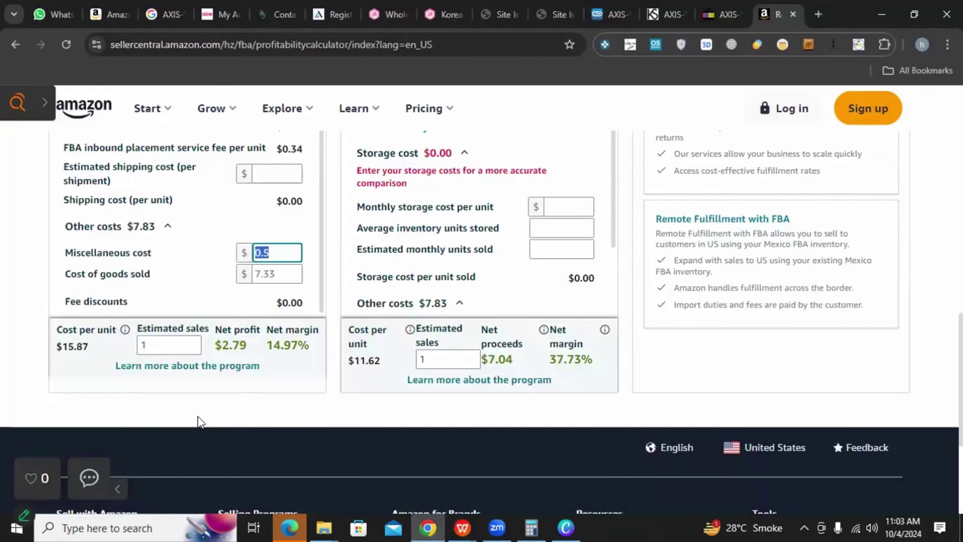
{"action": "left_click", "coordinate": [280, 273]}
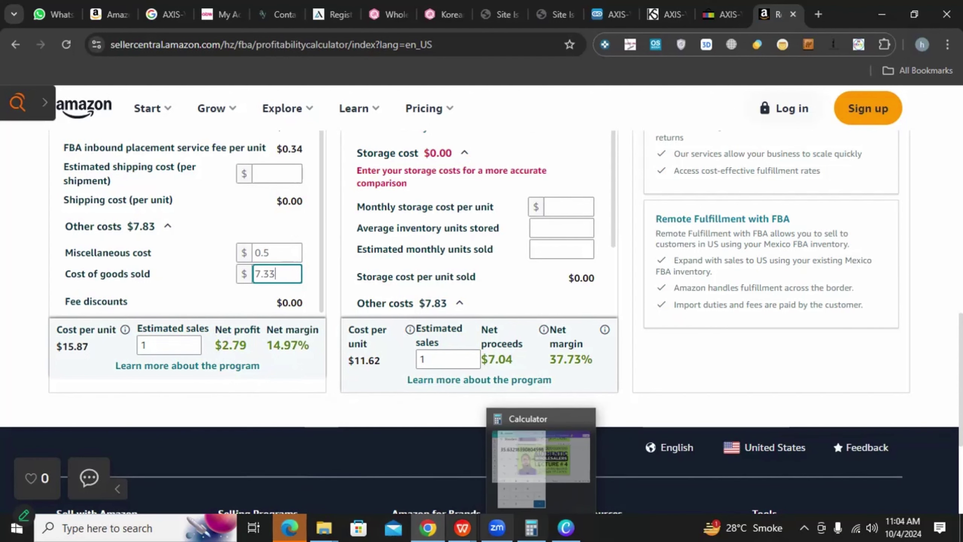
{"action": "mouse_move", "coordinate": [496, 528]}
{"action": "mouse_move", "coordinate": [531, 527]}
{"action": "left_click", "coordinate": [531, 469]}
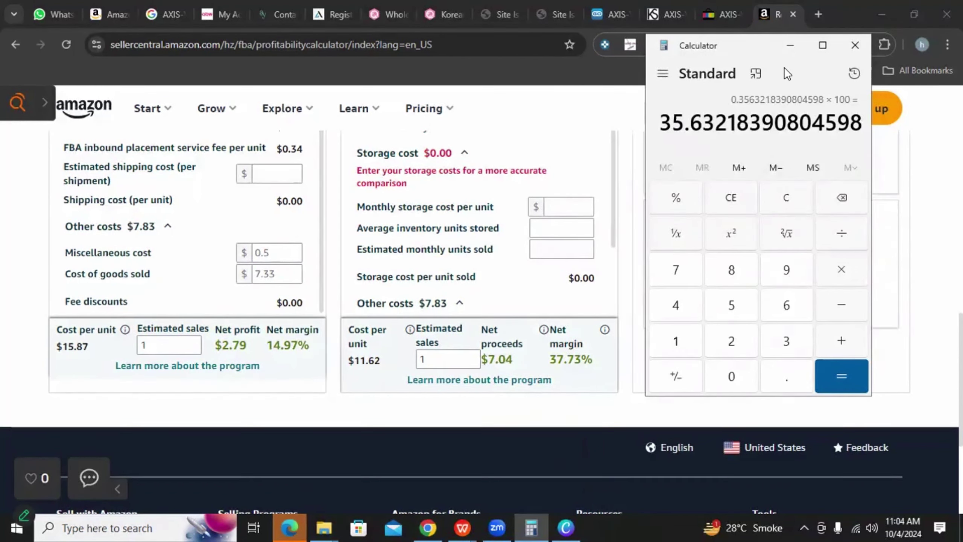
{"action": "left_click", "coordinate": [790, 47]}
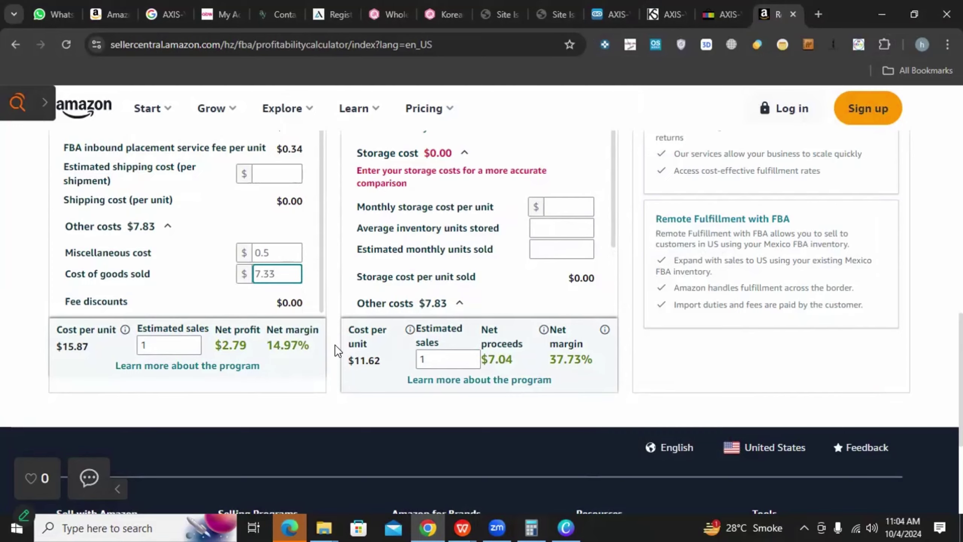
Review the product details and fee breakdown in the Revenue Calculator, and return to PRODUCT DETAIL SHEET.xlsx
{"action": "scroll", "coordinate": [335, 345], "scroll_direction": "up", "scroll_amount": 7}
{"action": "scroll", "coordinate": [334, 345], "scroll_direction": "up", "scroll_amount": 8}
{"action": "scroll", "coordinate": [430, 288], "scroll_direction": "down", "scroll_amount": 6}
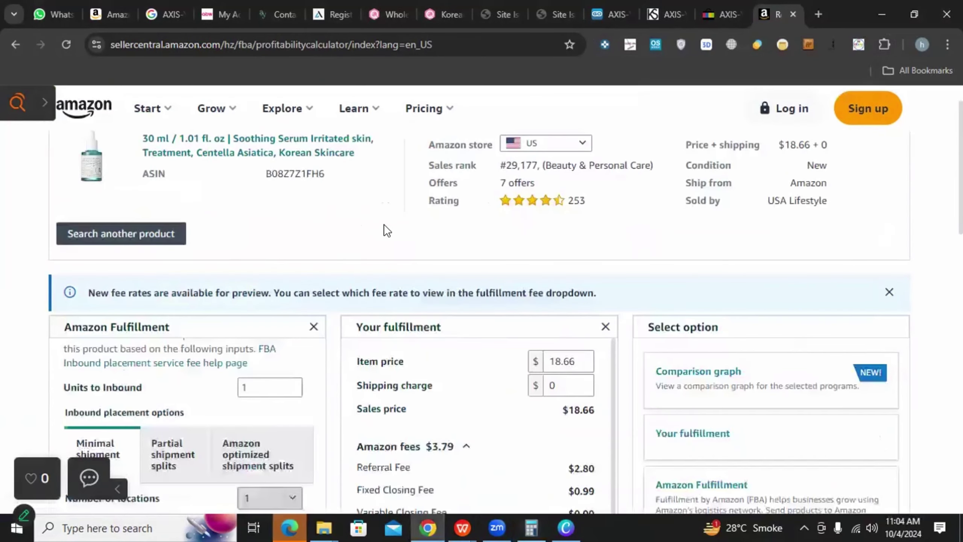
{"action": "scroll", "coordinate": [381, 212], "scroll_direction": "down", "scroll_amount": 6}
{"action": "mouse_move", "coordinate": [462, 528]}
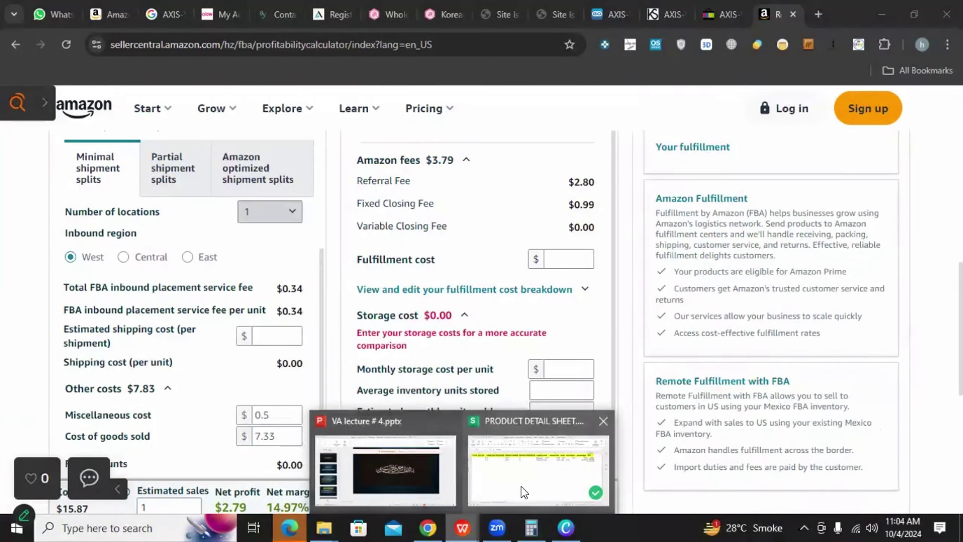
{"action": "left_click", "coordinate": [525, 491]}
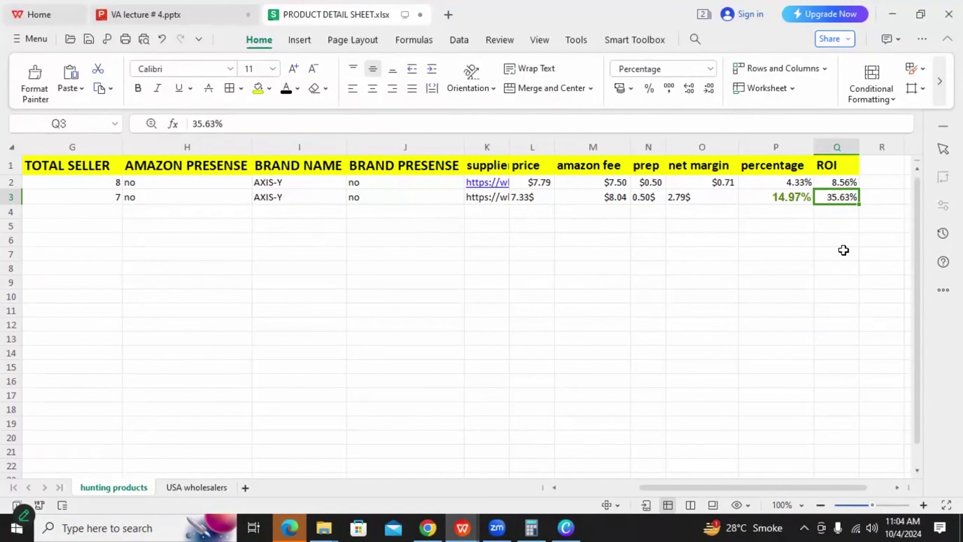